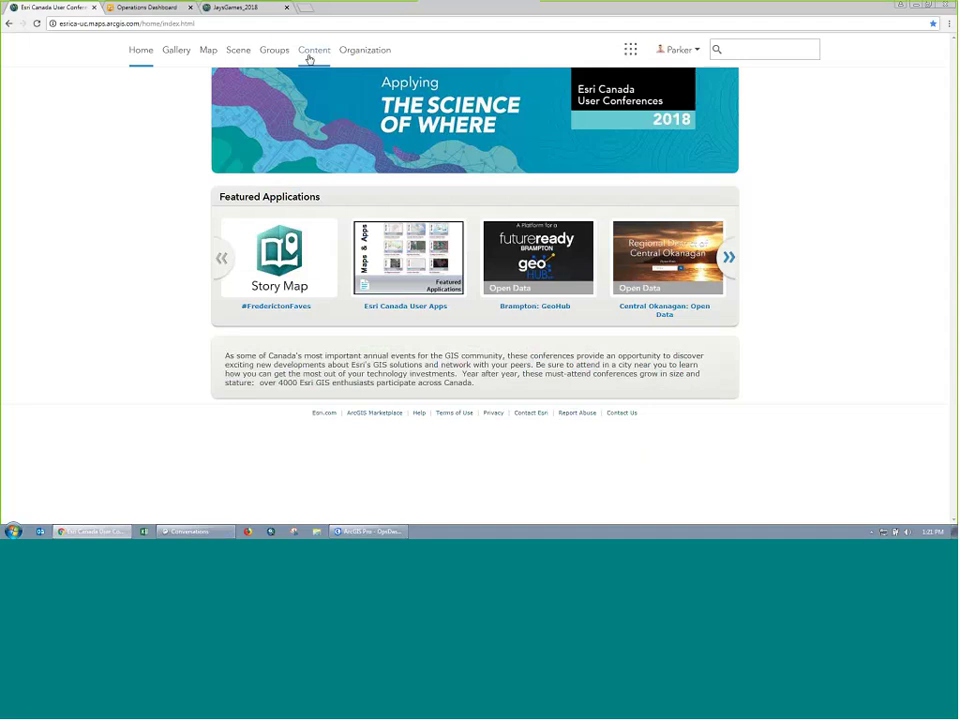
Step: Check the app creation options in the content page and create an Operations Dashboard app from the JaysGames_2018 map, saved in OpsDashboardDemo
left_click(313, 50)
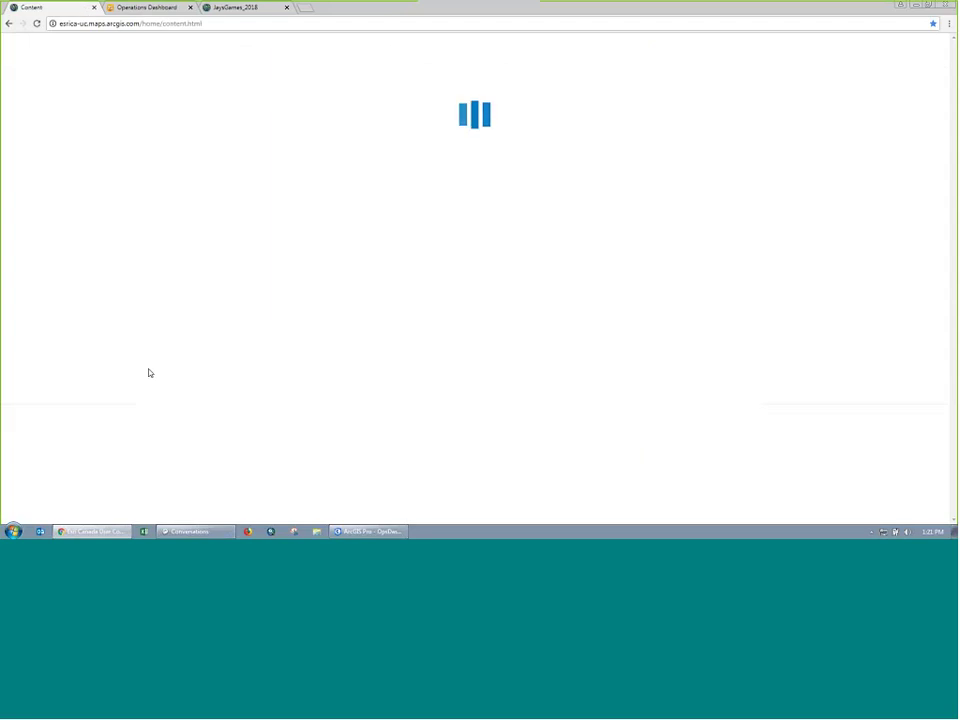
left_click(196, 151)
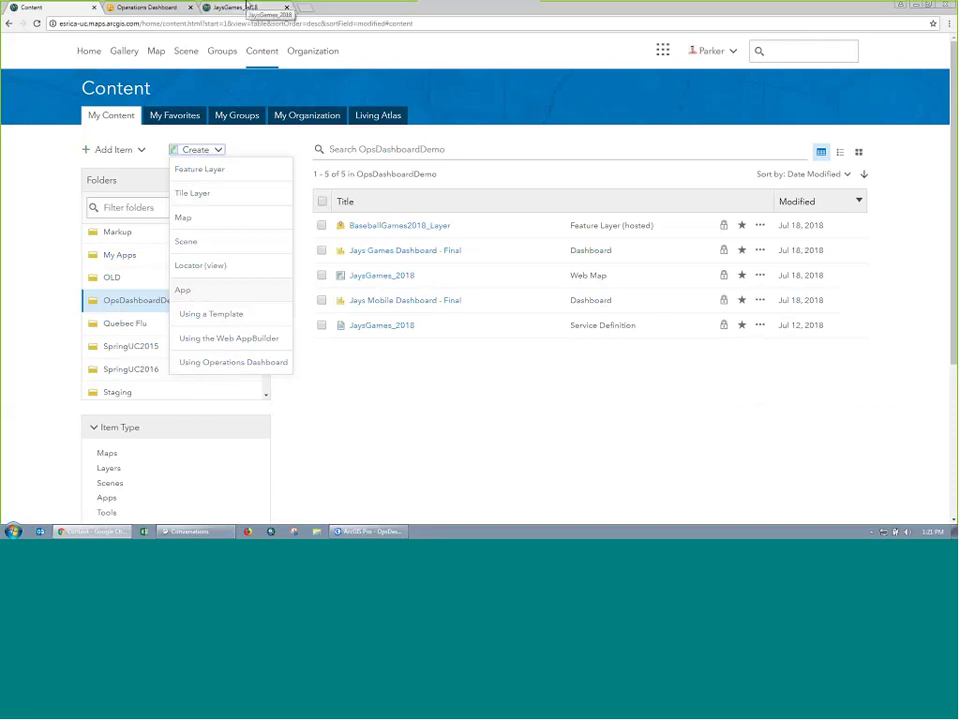
left_click(248, 8)
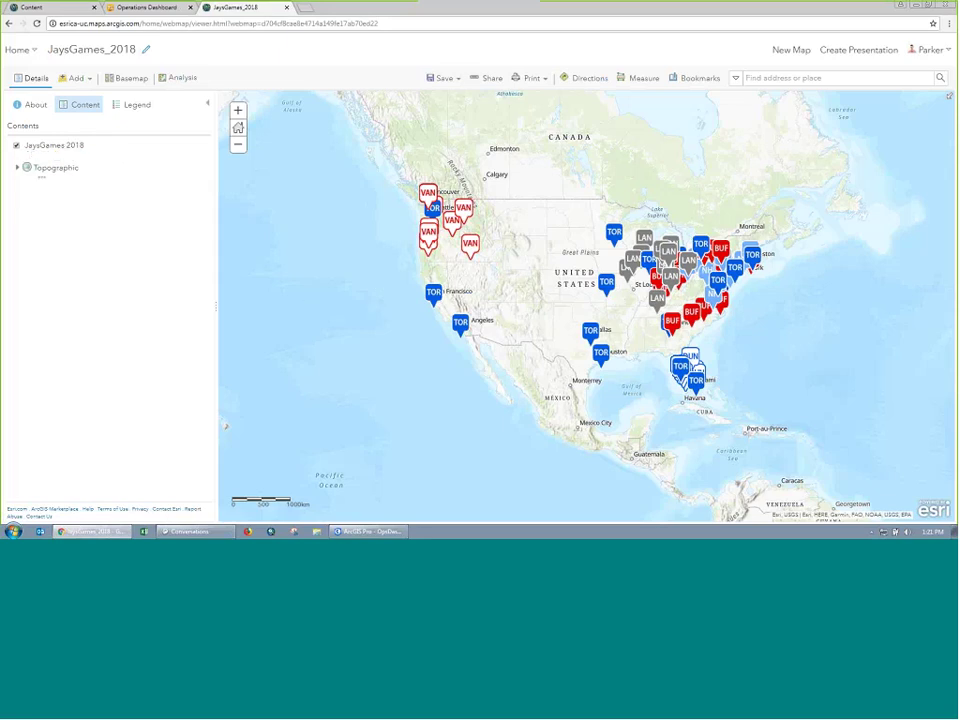
left_click(477, 84)
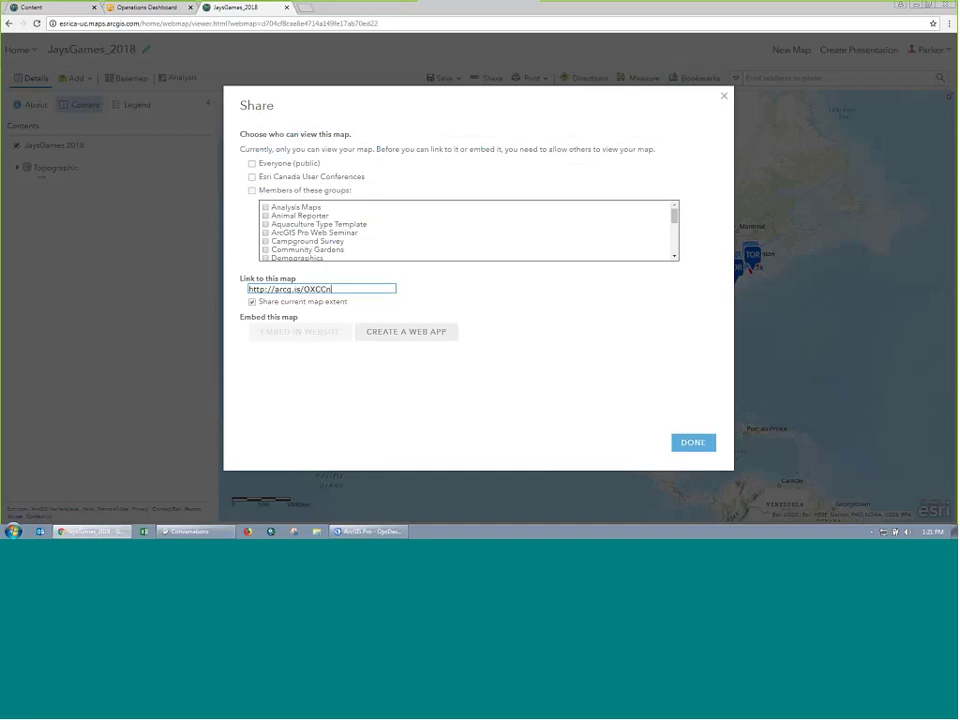
left_click(405, 333)
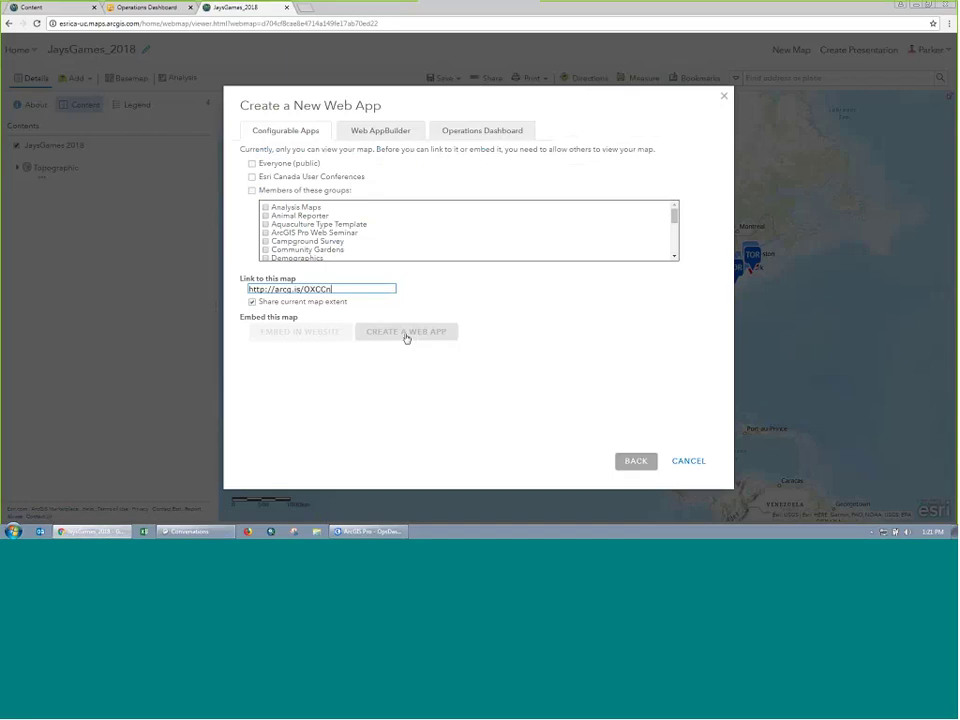
left_click(520, 131)
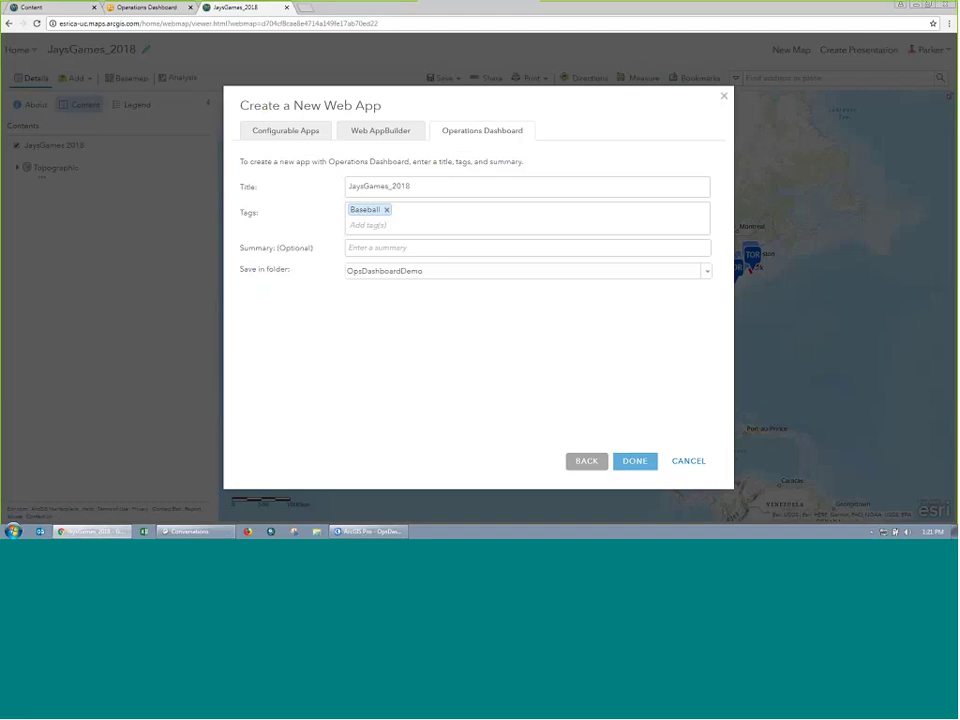
left_click(636, 455)
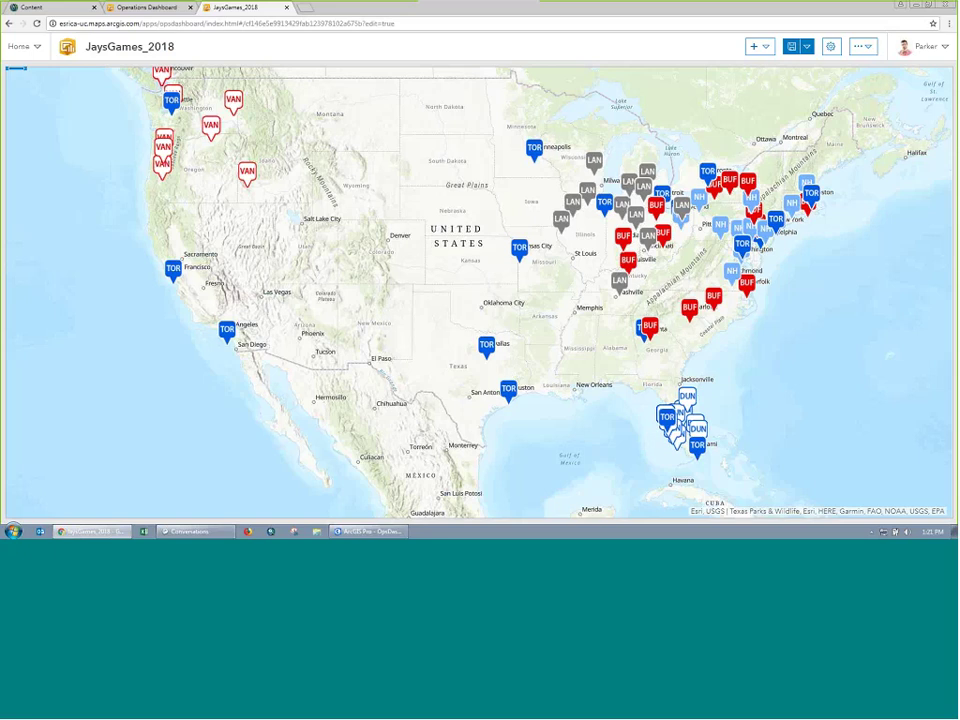
Step: Add a serial chart based on the JaysGames_2018 layer with Date as its category field
left_click(755, 50)
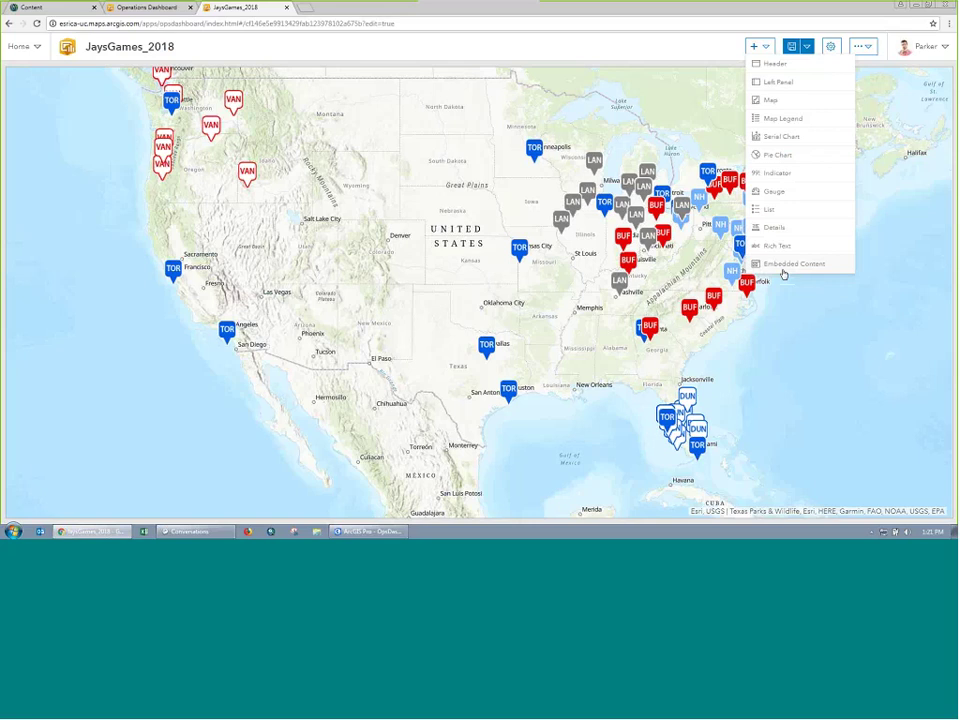
left_click(802, 138)
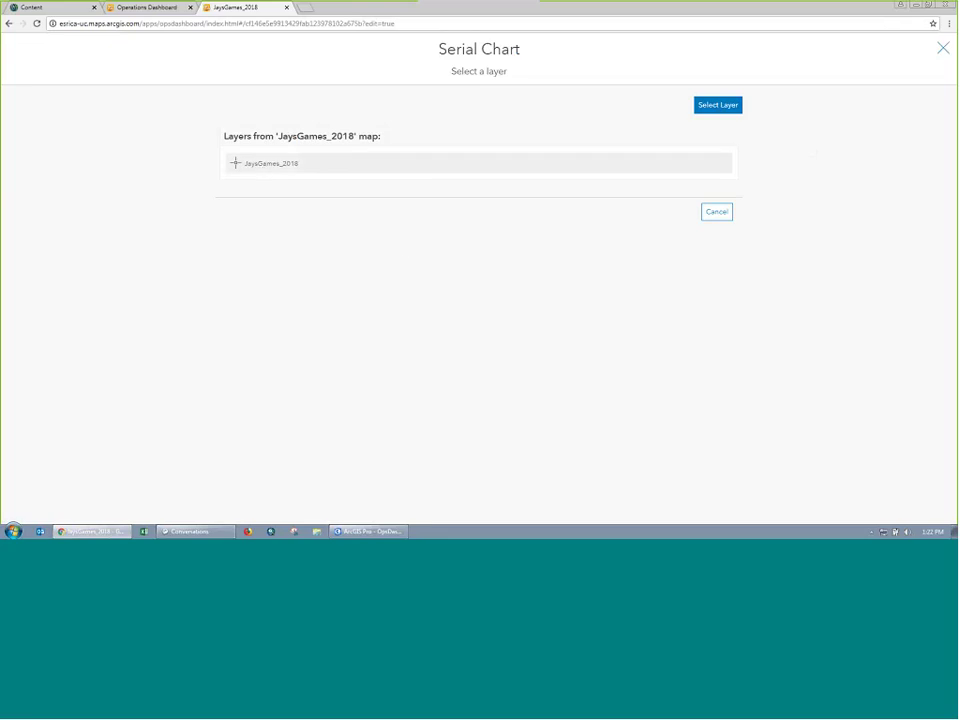
left_click(270, 163)
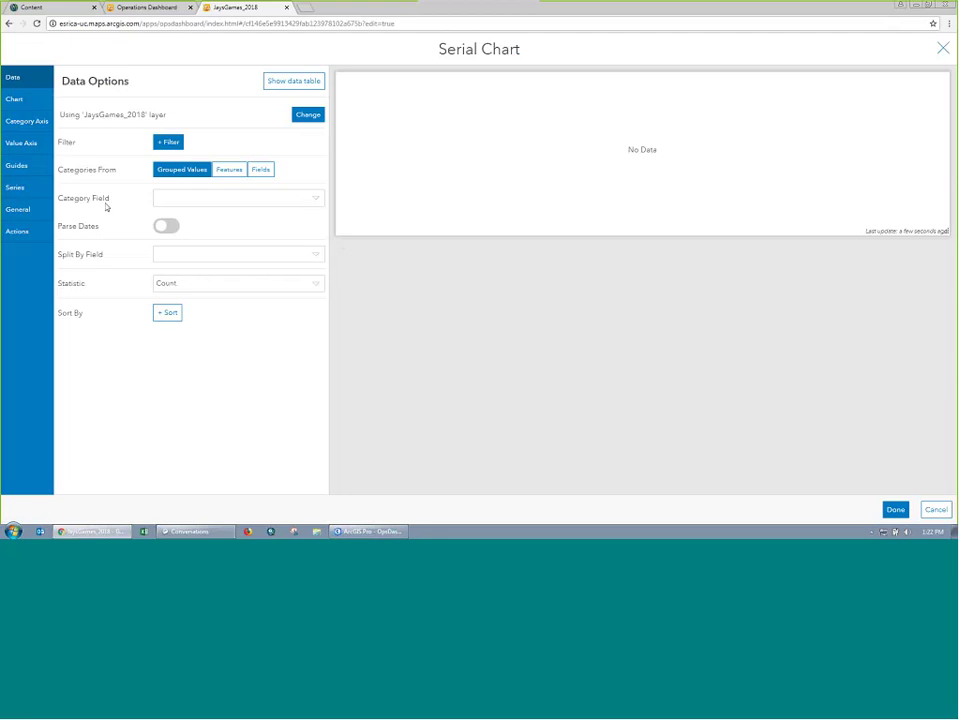
left_click(183, 202)
left_click(182, 253)
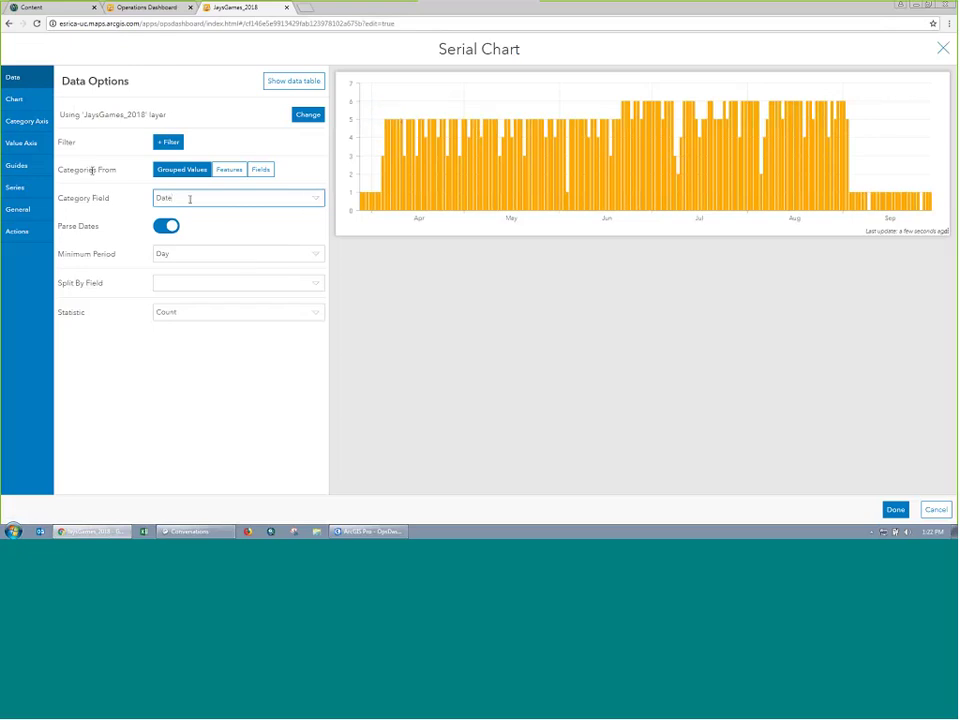
Step: Change the serial chart's series color to blue and set its fill opacity to 0.5
left_click(33, 189)
left_click(163, 326)
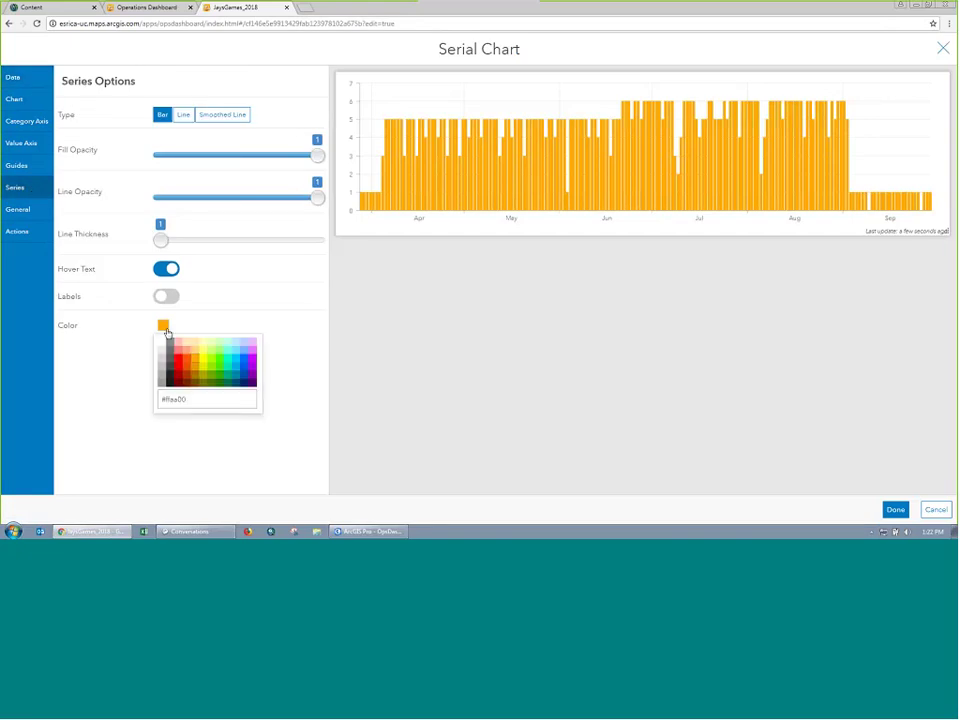
left_click(242, 356)
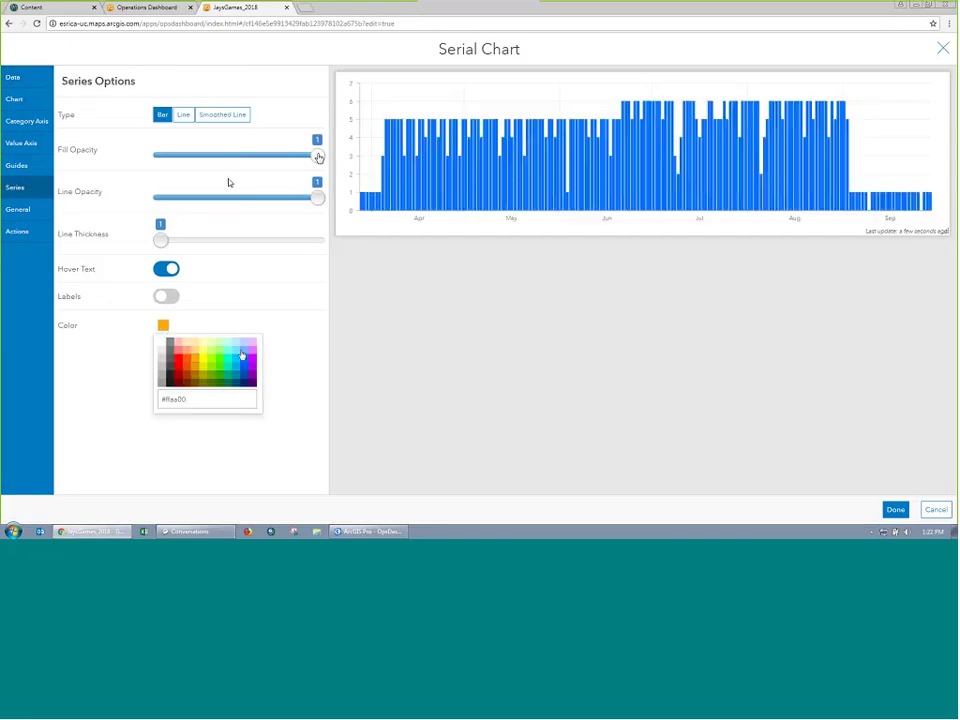
left_click_drag(317, 155, 240, 158)
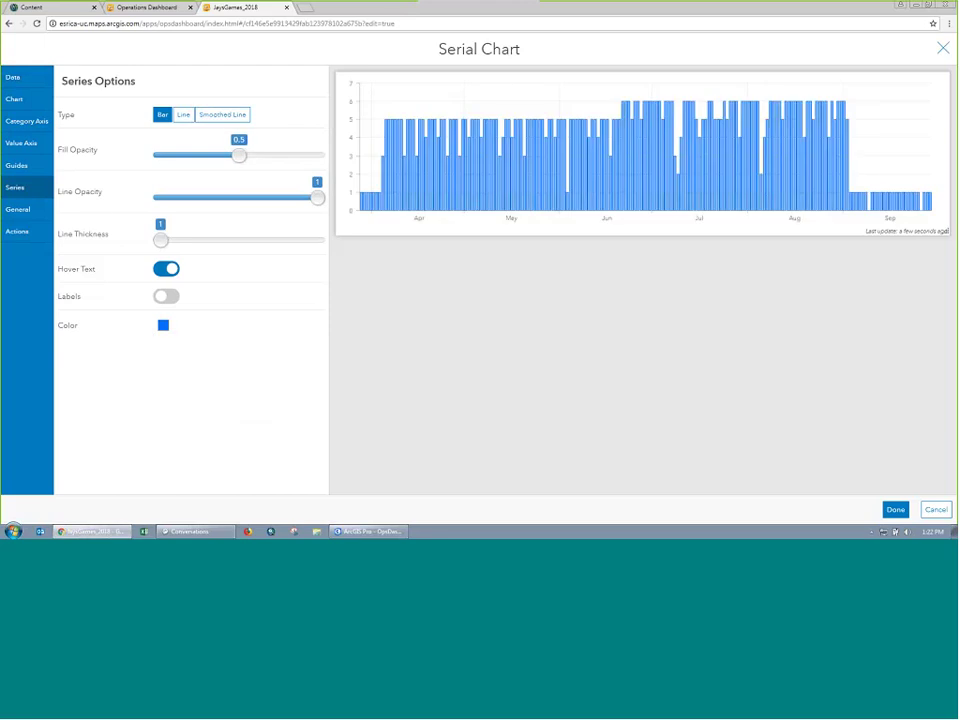
Step: Give the serial chart the title "Baseball Games by Date"
left_click(45, 221)
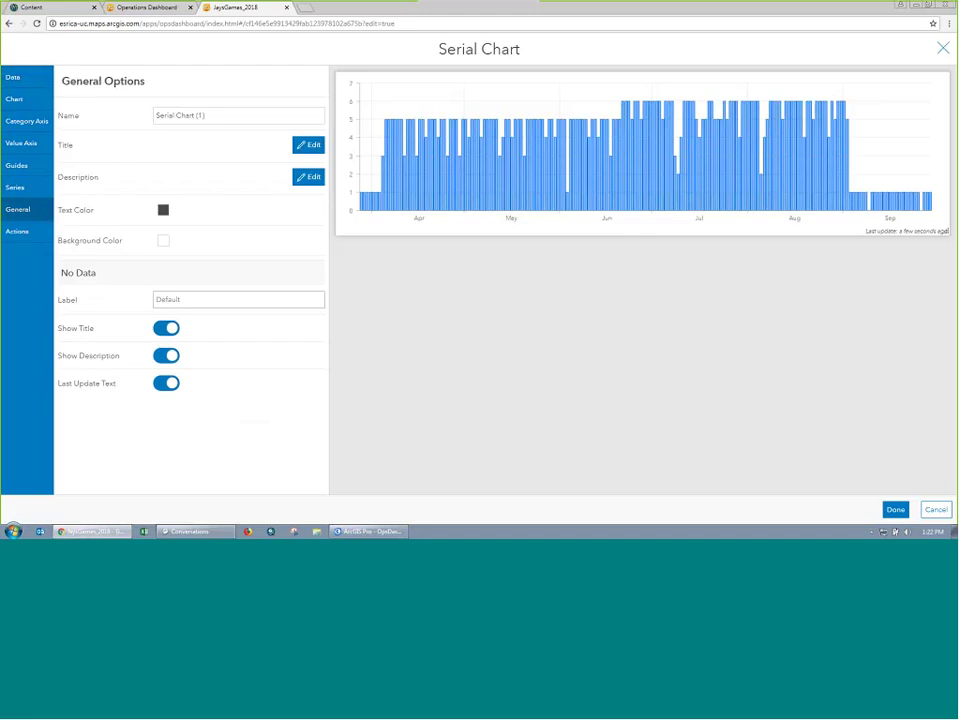
left_click(310, 146)
left_click(171, 246)
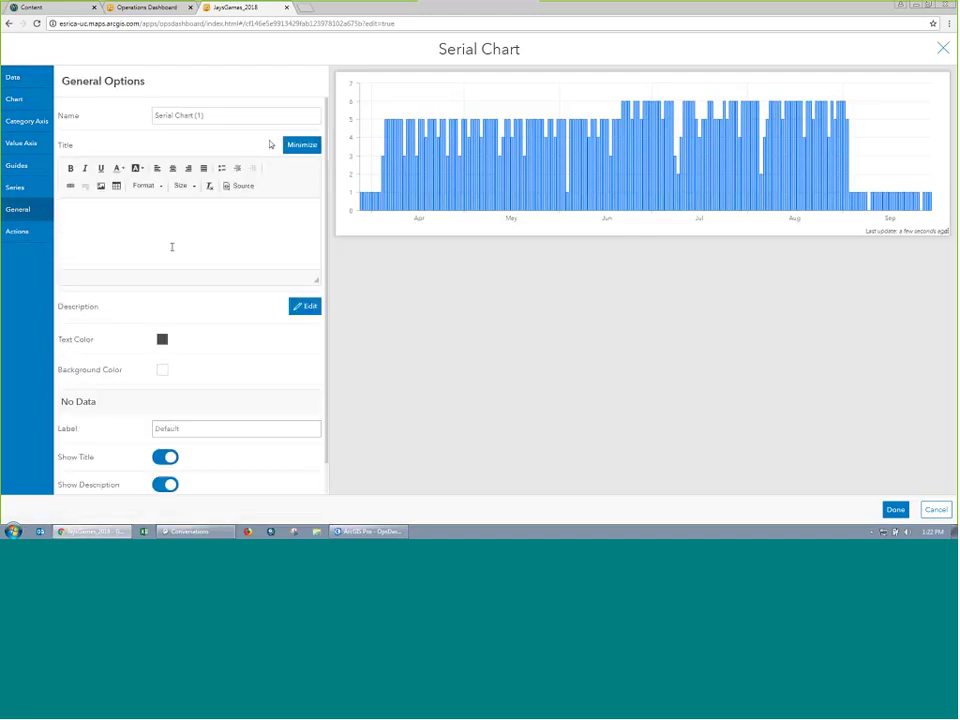
type("Baseba")
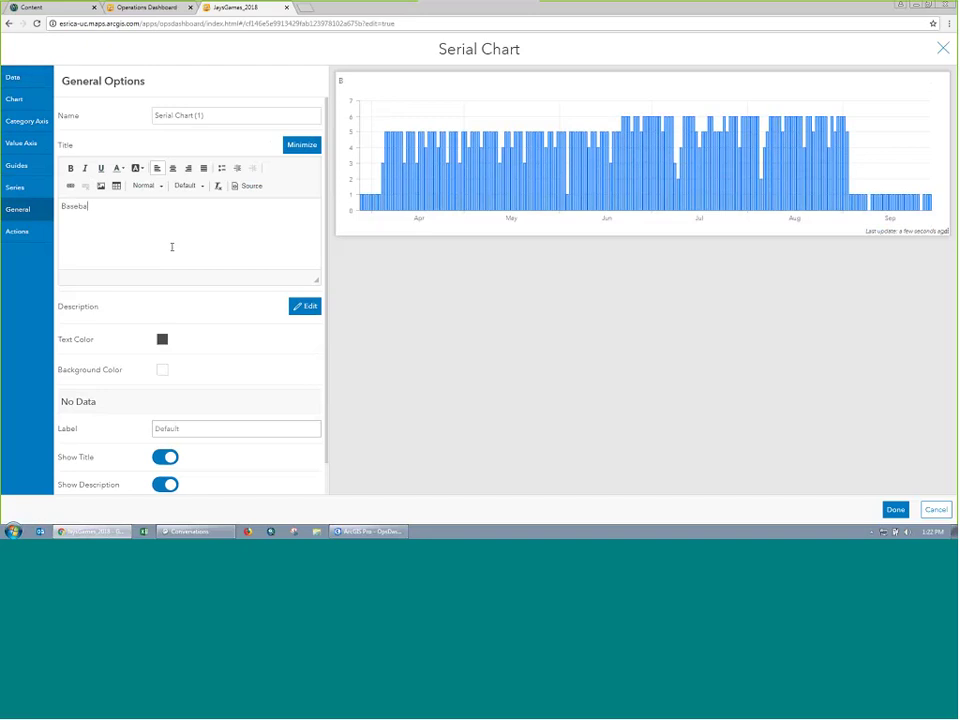
type("ll Games by Date")
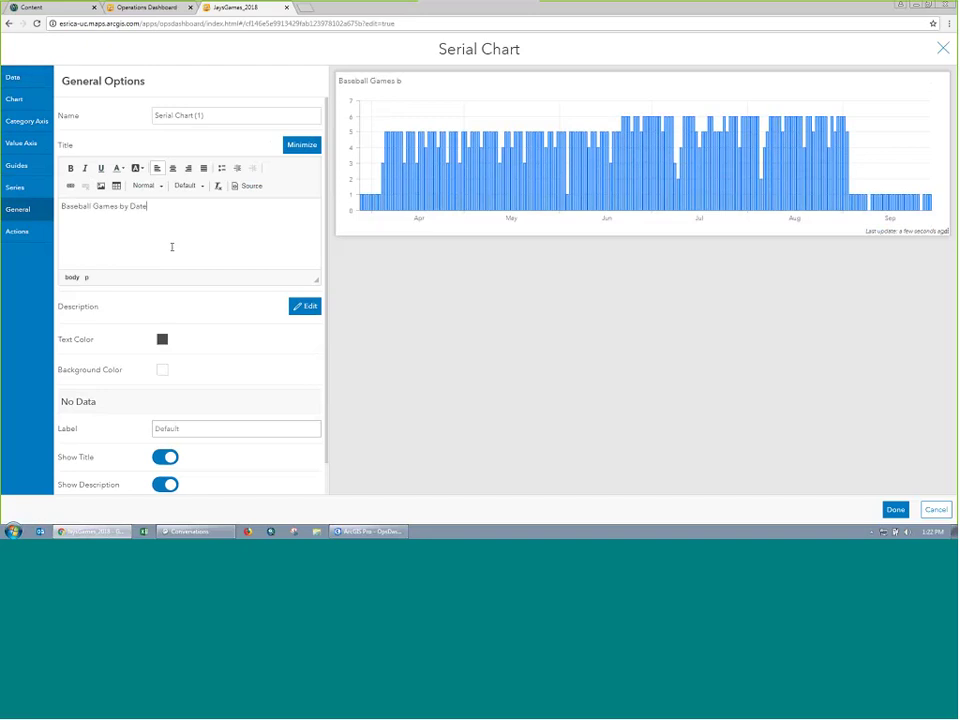
Step: Center and bold the chart title, and turn off the last update text
key("ctrl+a")
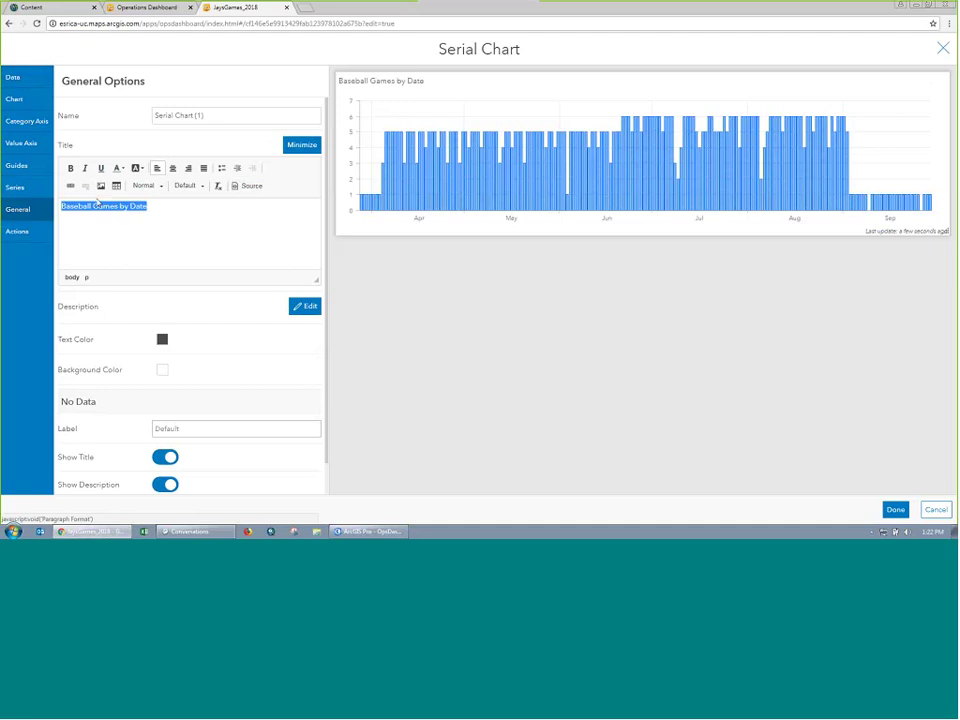
left_click(173, 168)
left_click(70, 168)
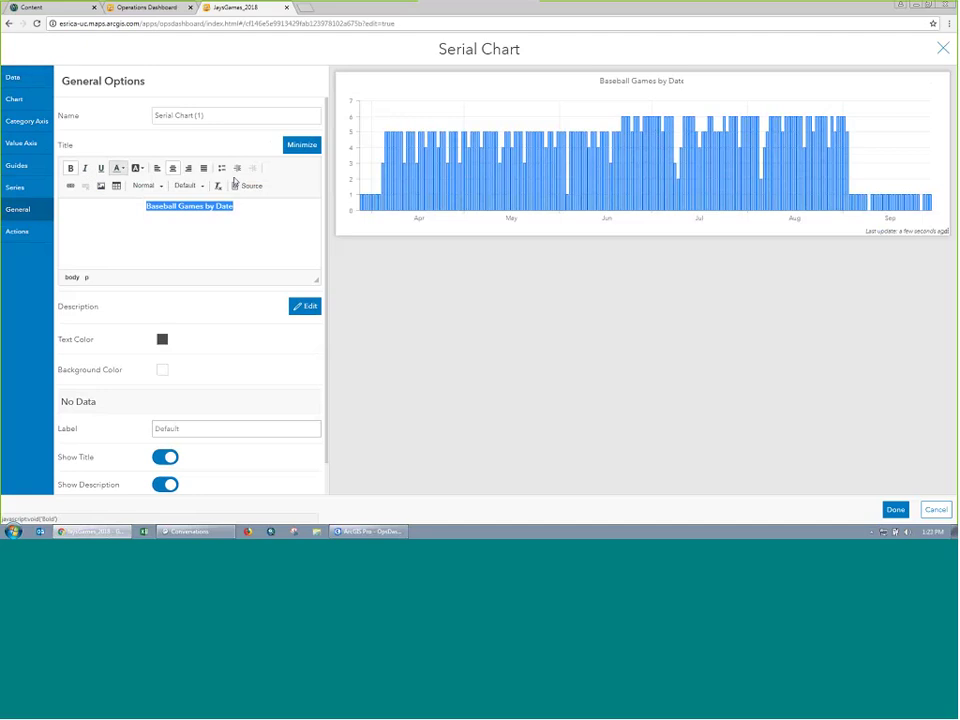
scroll(151, 287, "down", 1)
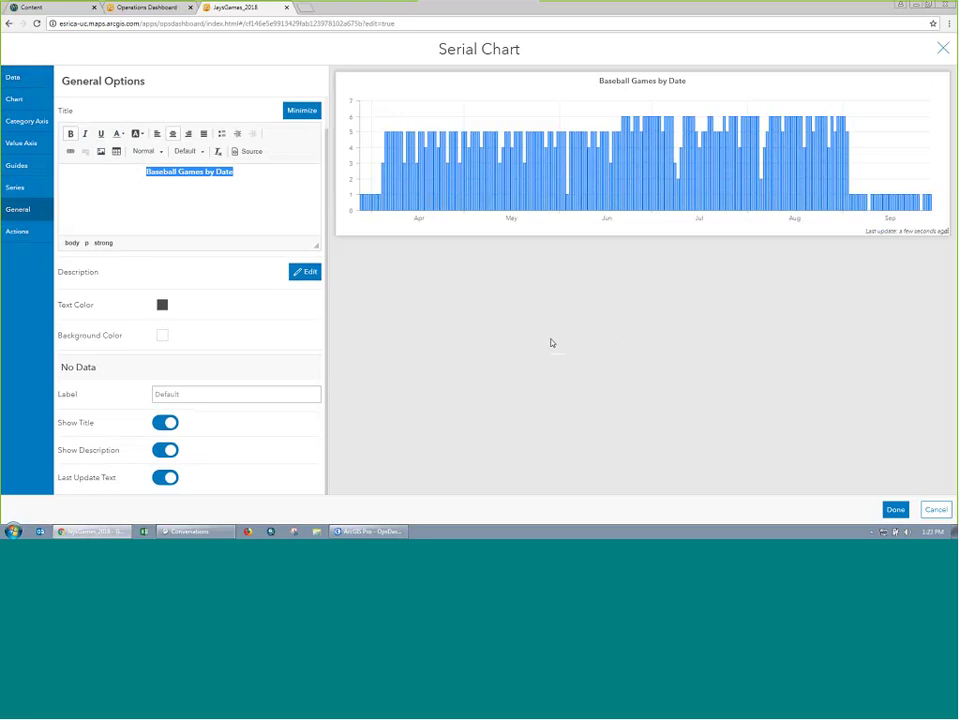
left_click(157, 484)
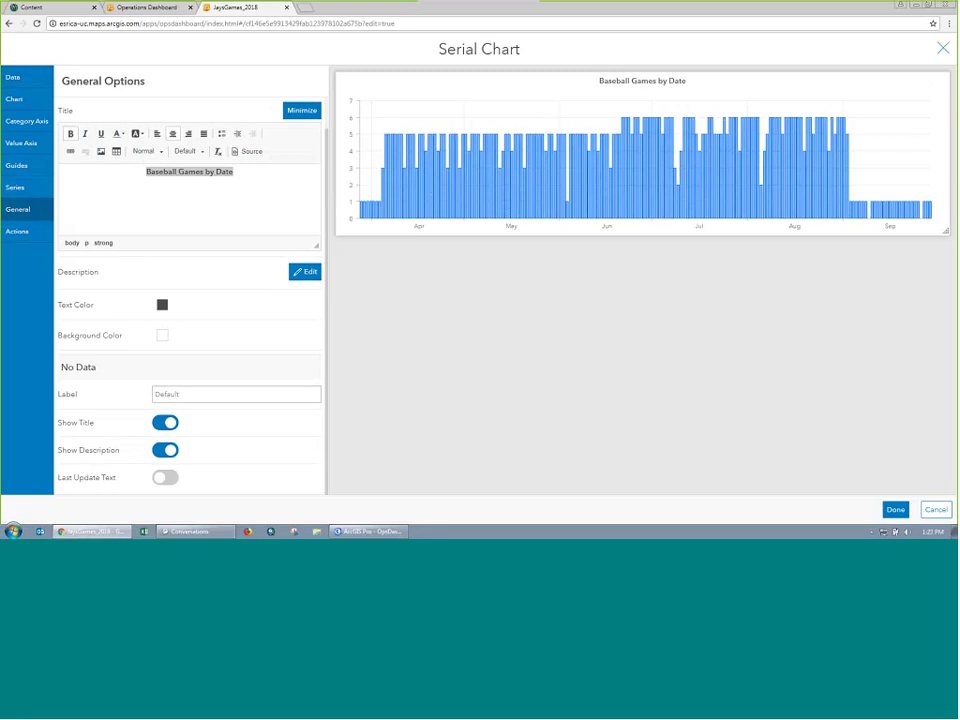
Step: Add a filter action on selection change targeting the map's JaysGames_2018 layer, and finish the serial chart
left_click(16, 232)
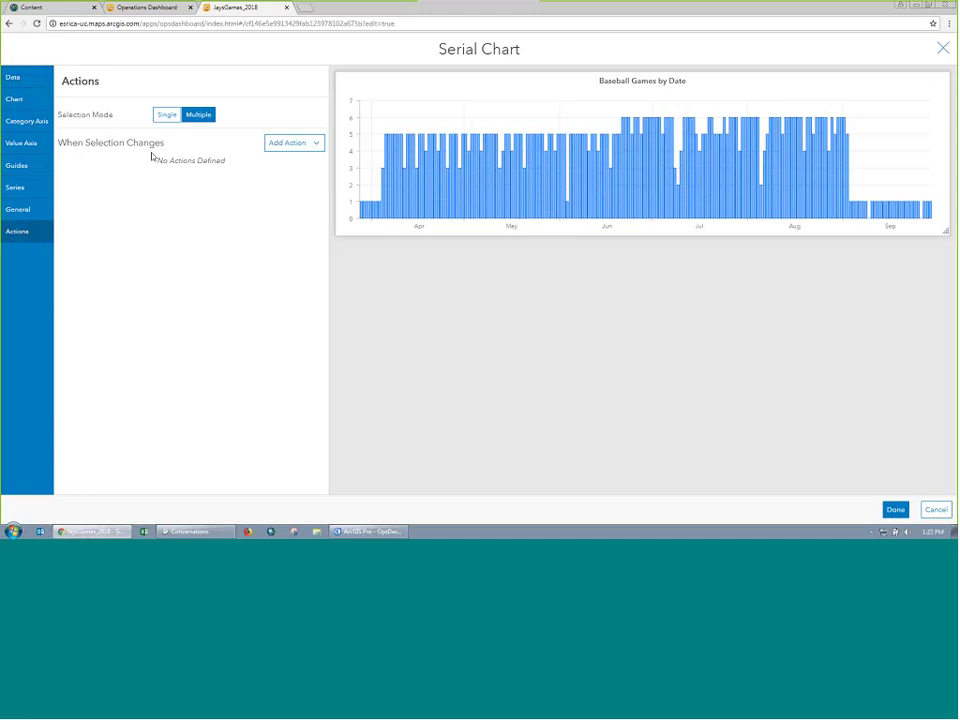
left_click(298, 146)
left_click(250, 163)
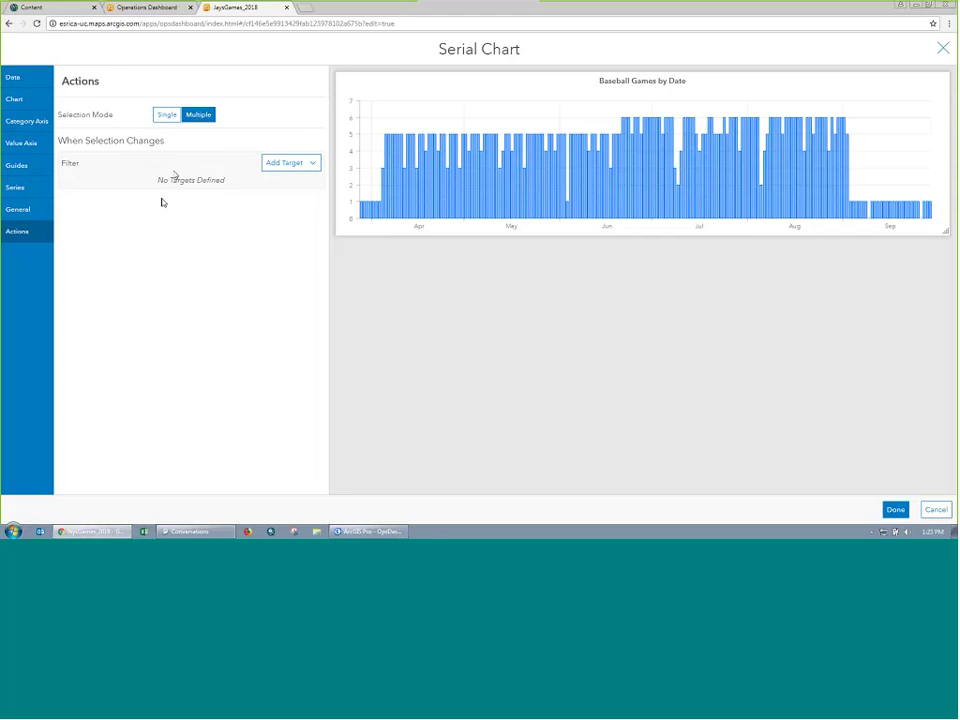
left_click(304, 164)
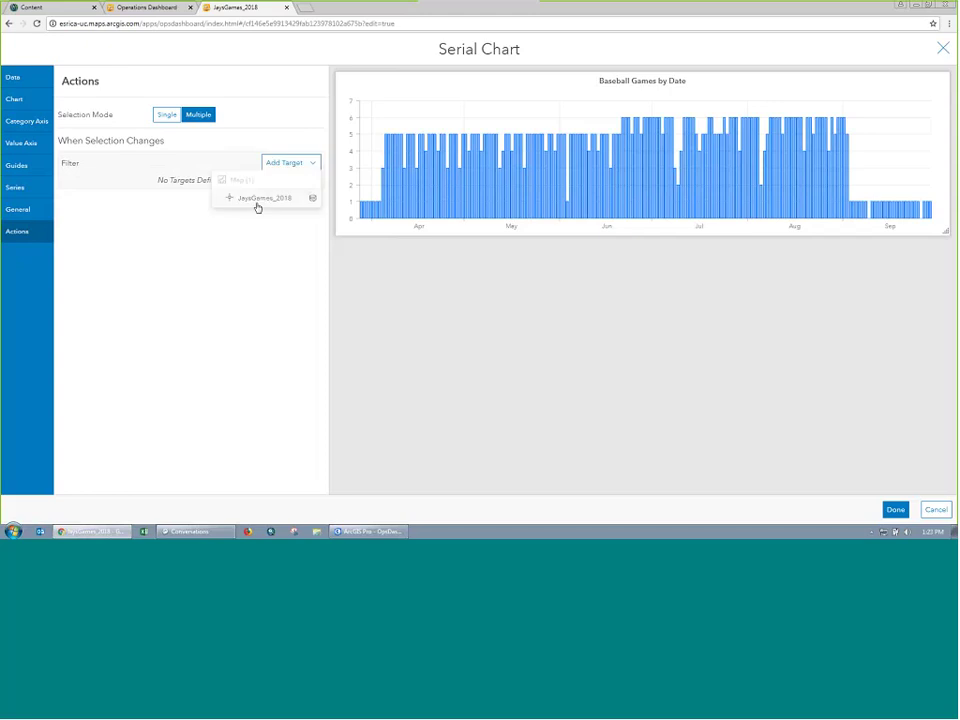
left_click(257, 207)
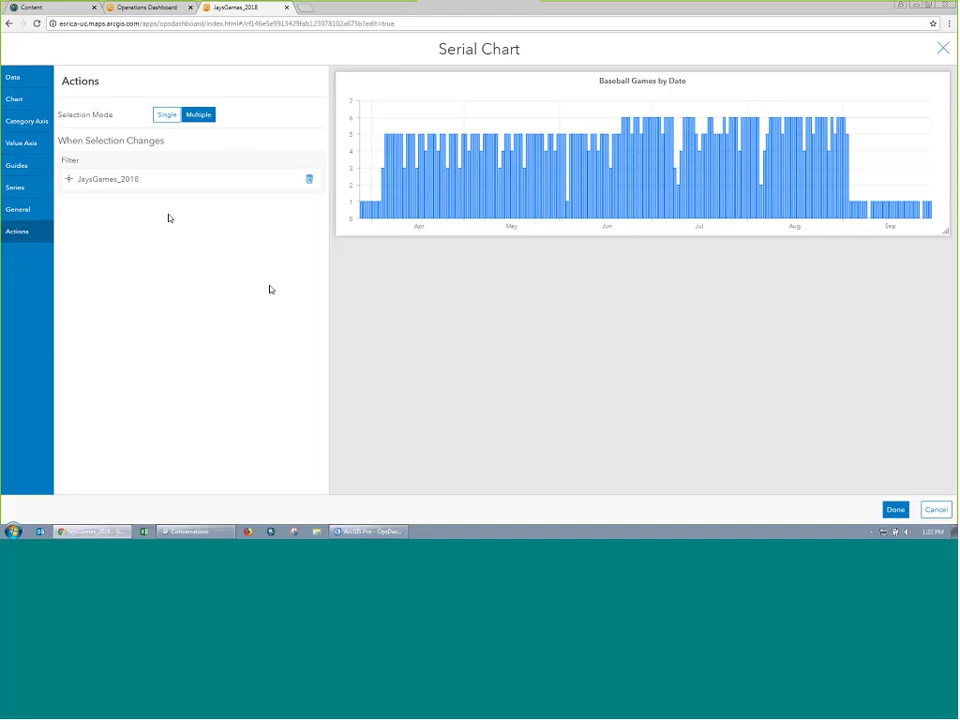
left_click(895, 509)
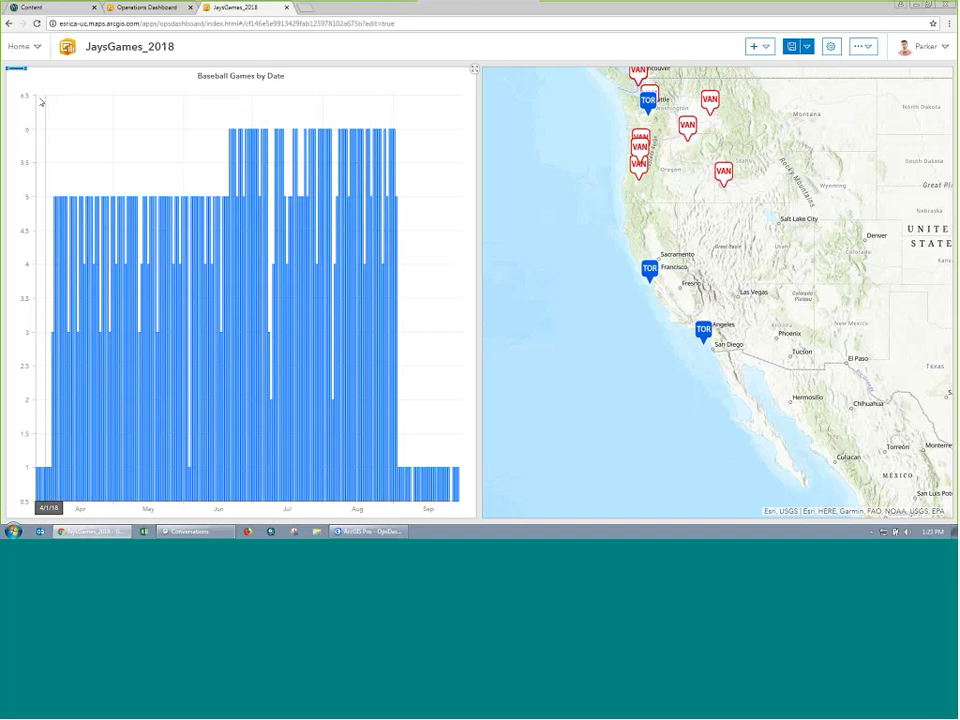
Step: Dock the Baseball Games by Date chart beneath the map and shrink its height to give the map more room
mouse_move(12, 72)
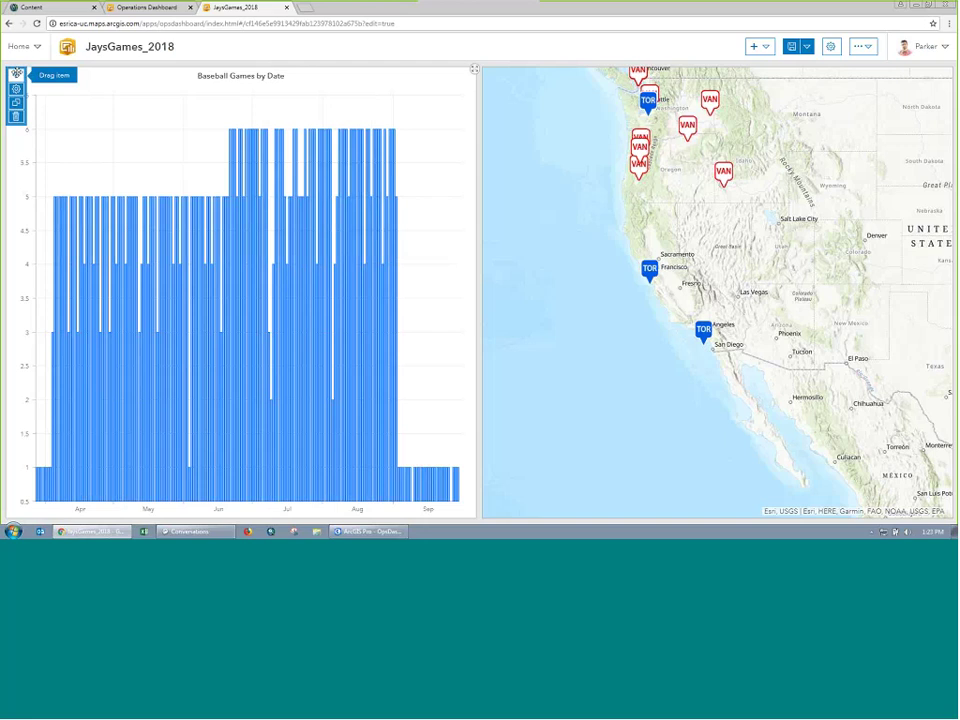
left_click_drag(16, 74, 472, 519)
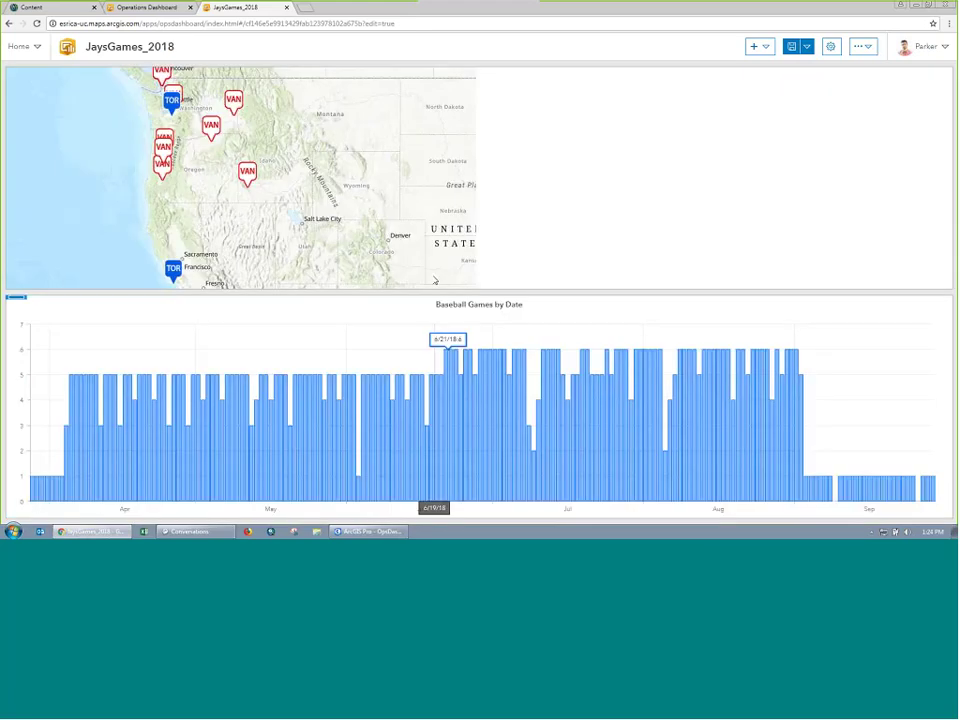
left_click_drag(409, 293, 413, 351)
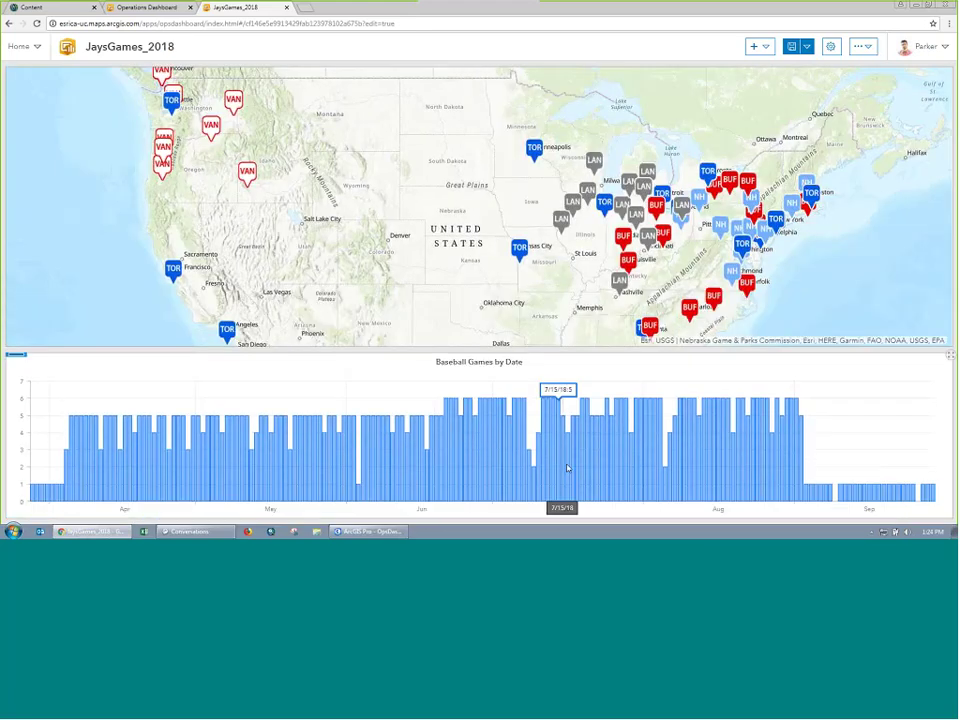
Step: Select date ranges in the chart around June to test how they filter the games on the map
left_click_drag(432, 458, 497, 462)
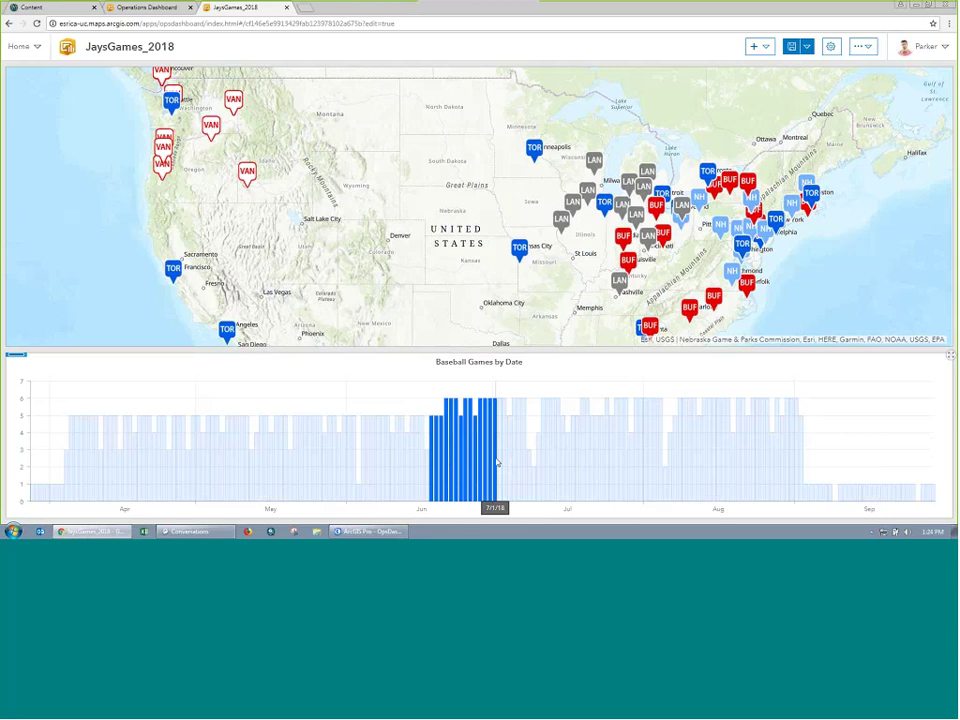
left_click_drag(563, 461, 377, 461)
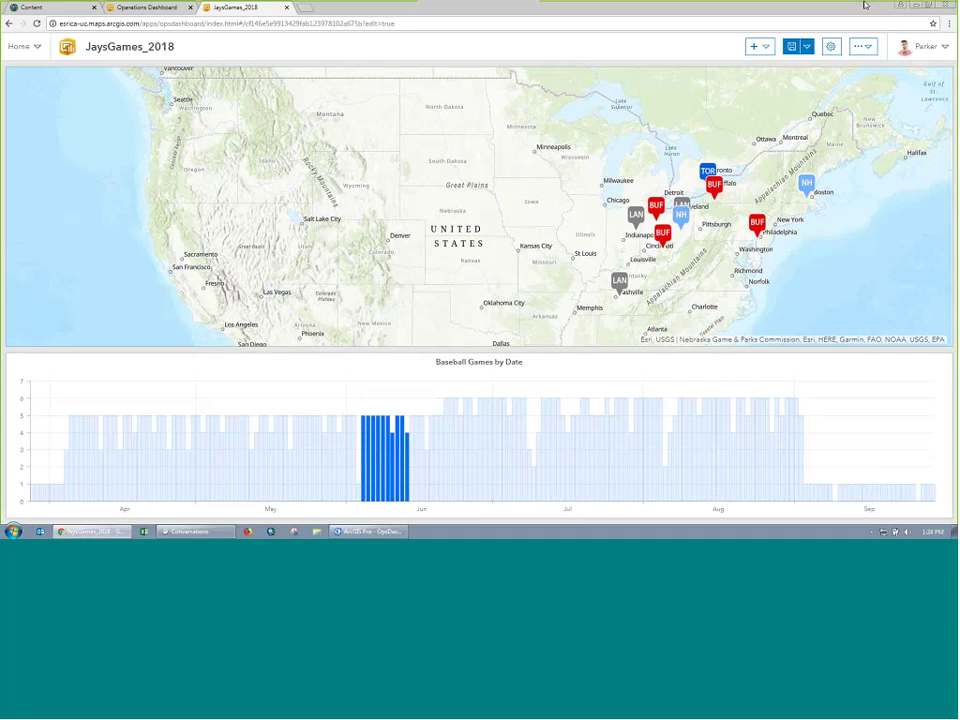
Step: Add an indicator element to the dashboard based on the JaysGames_2018 layer
left_click(763, 47)
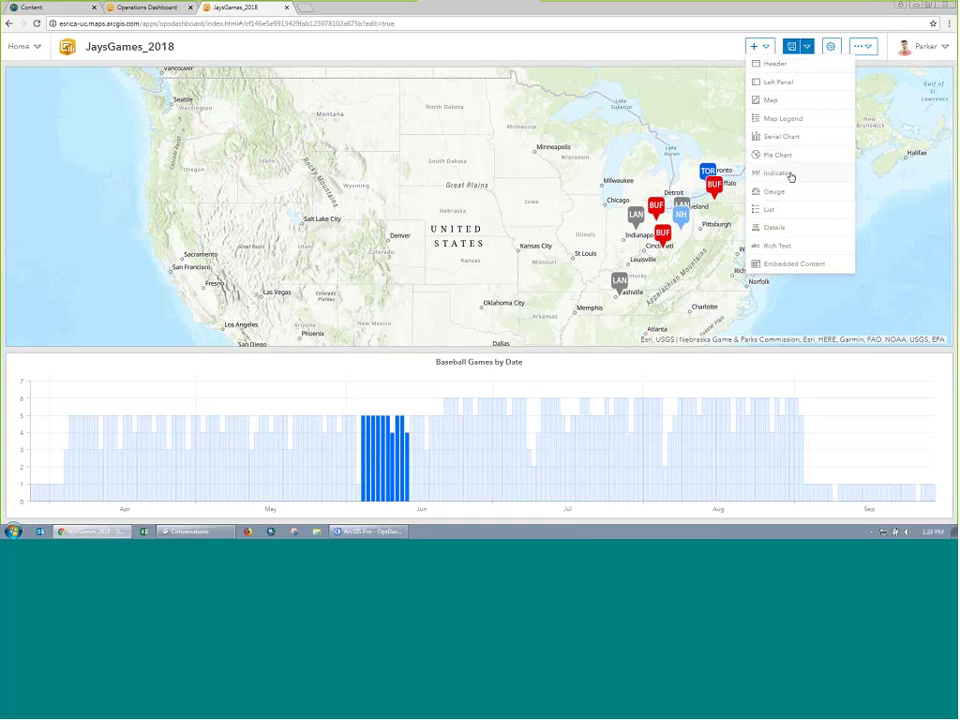
left_click(779, 173)
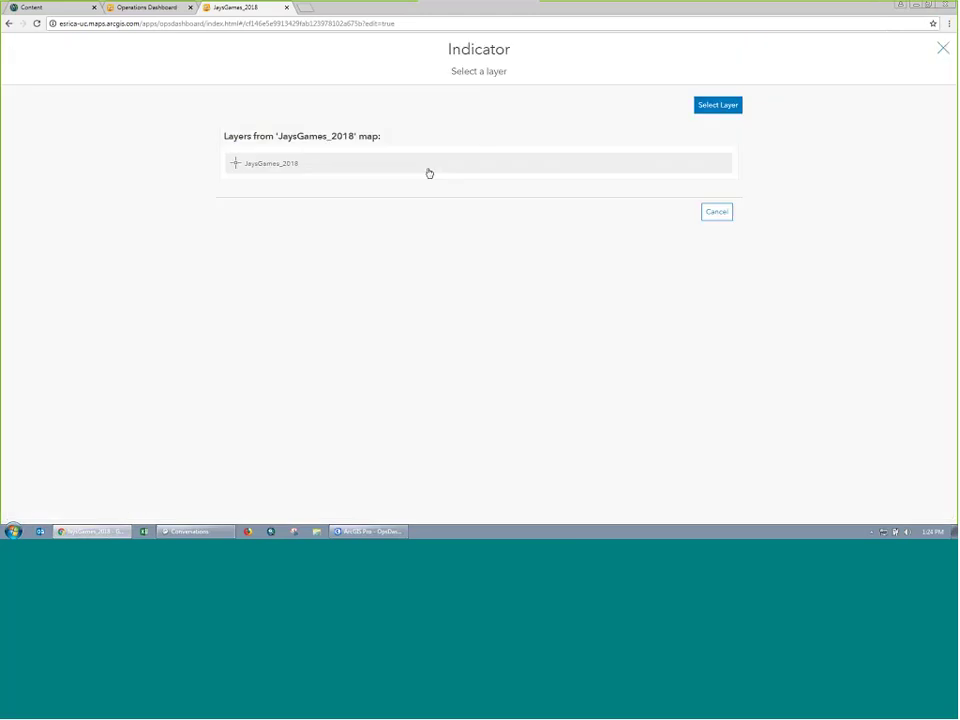
left_click(278, 174)
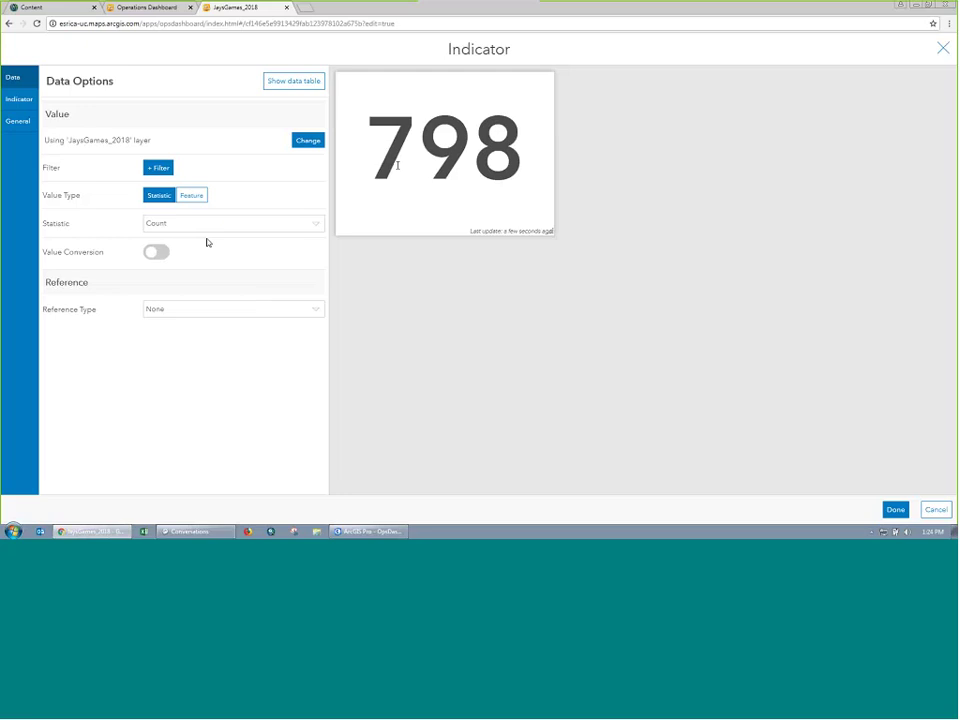
Step: Filter the indicator's data to records where Team equals Toronto Blue Jays
left_click(158, 168)
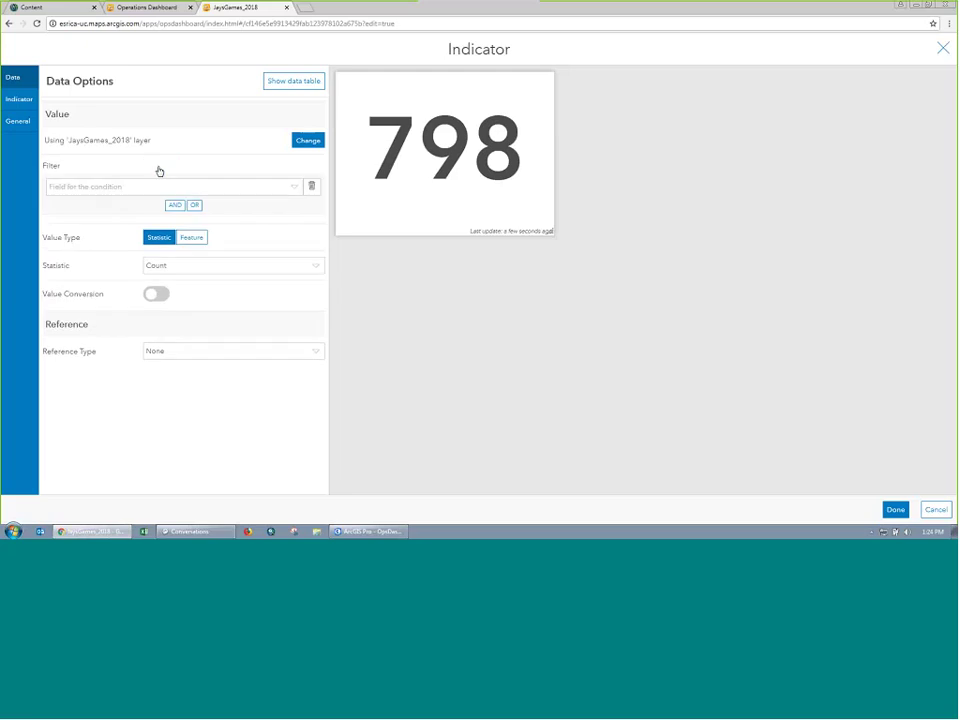
left_click(124, 188)
scroll(97, 268, "down", 3)
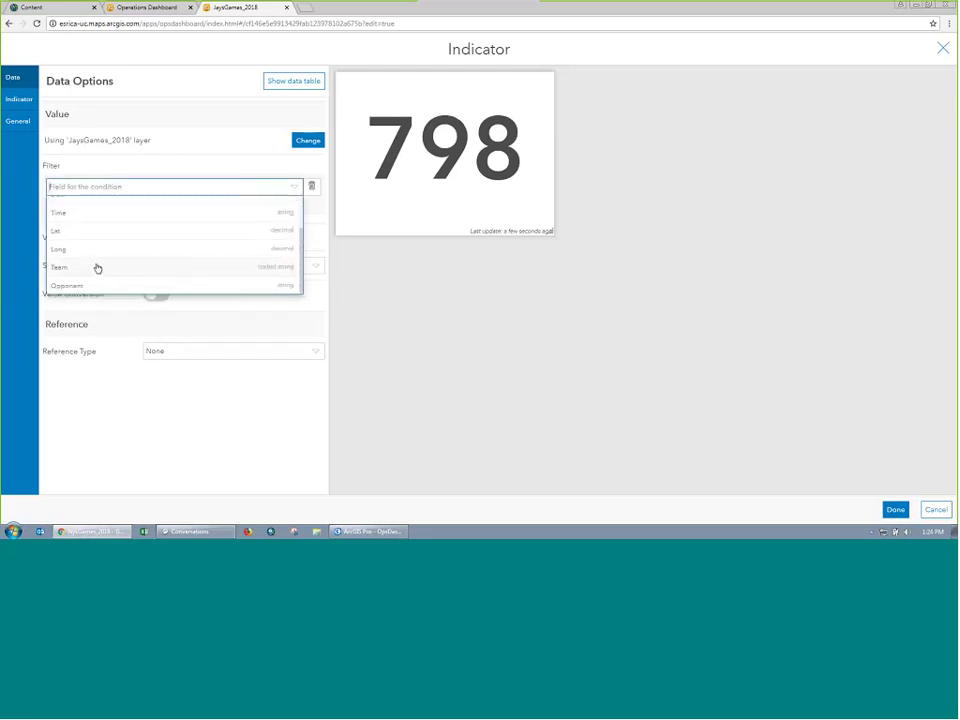
left_click(97, 268)
left_click(97, 247)
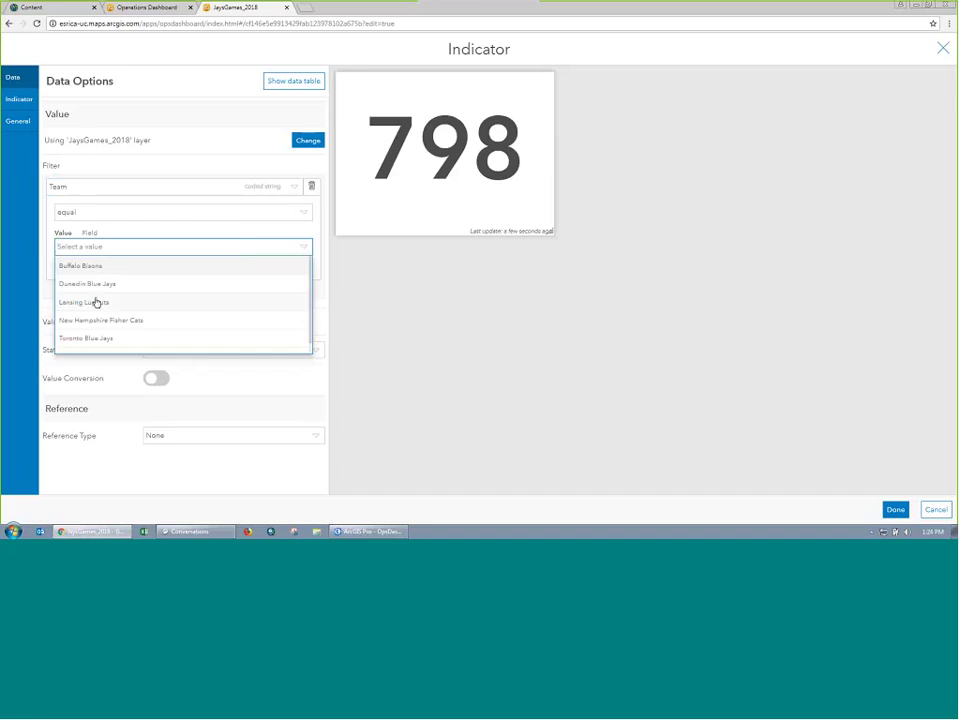
left_click(105, 338)
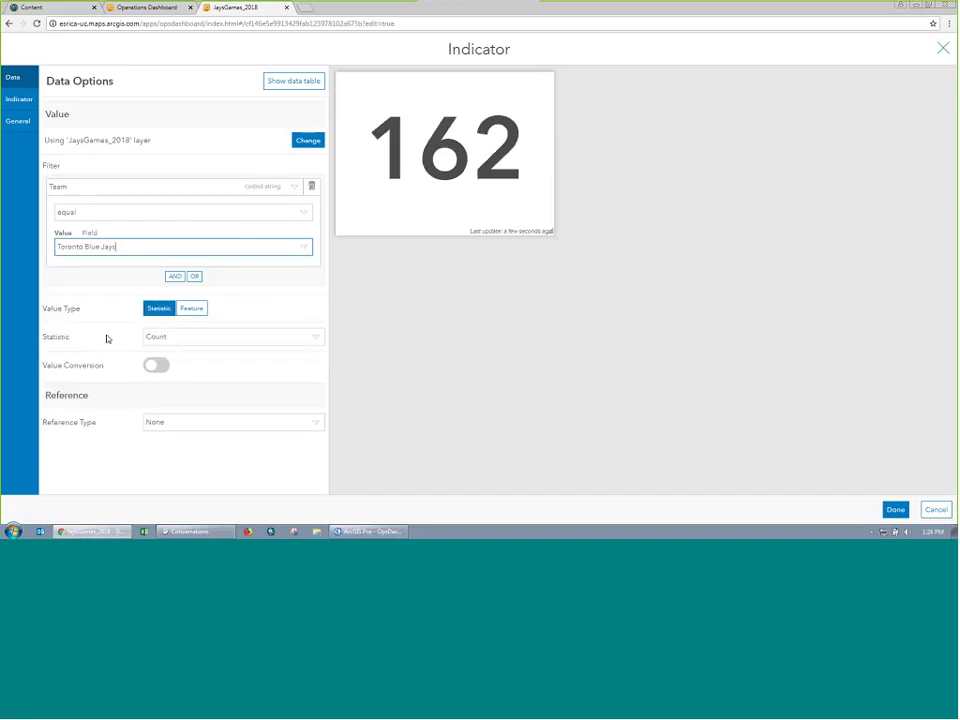
Step: Set the indicator's bottom text to "Blue Jays Games"
left_click(16, 99)
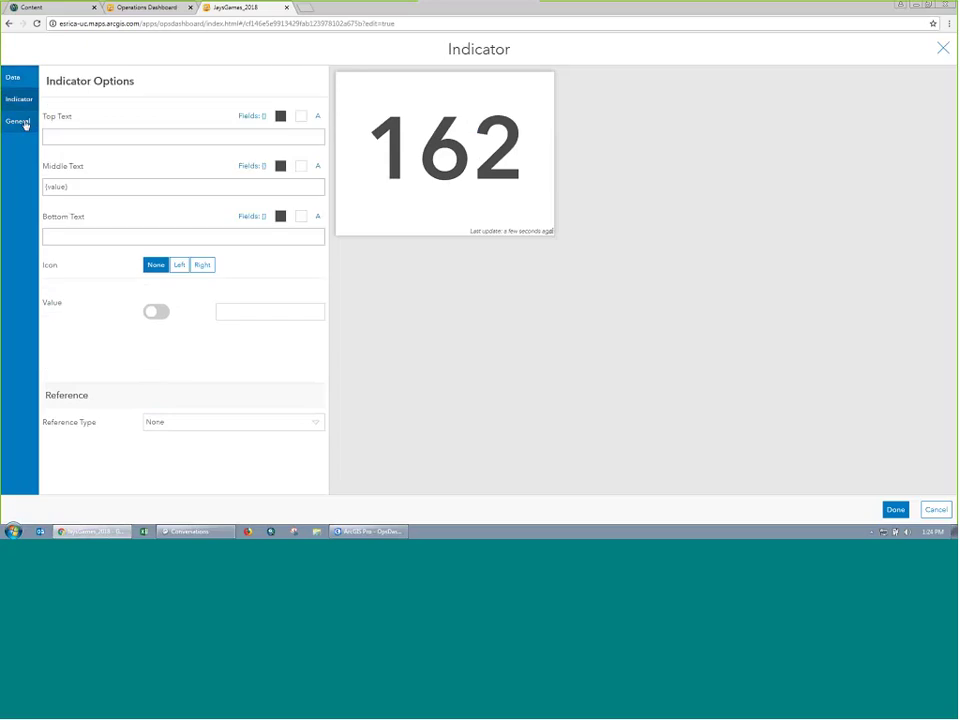
left_click(122, 232)
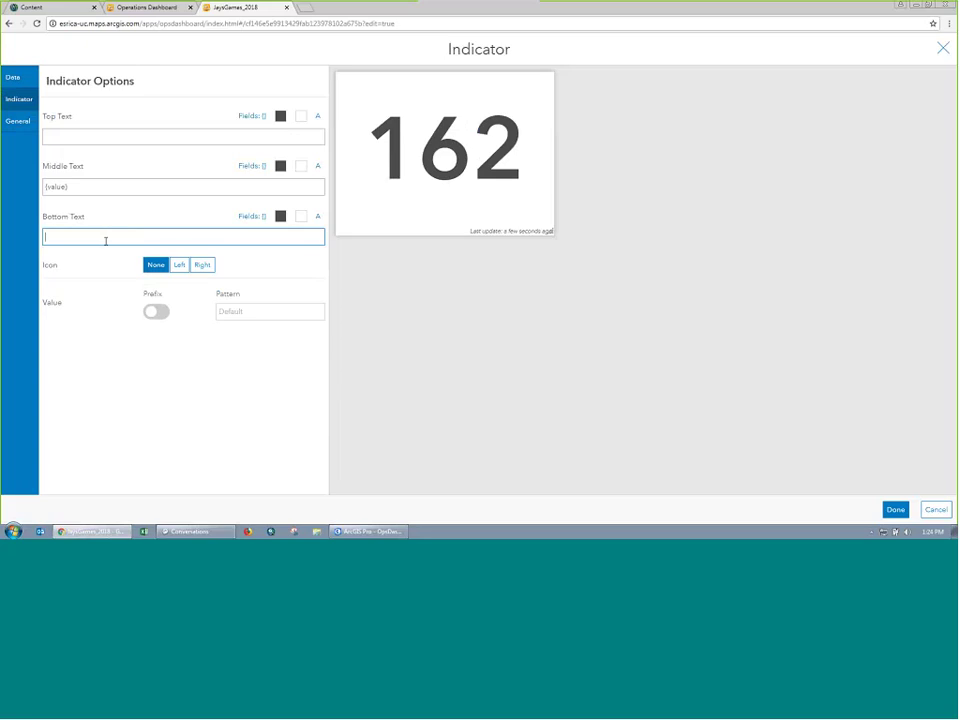
type("Blue")
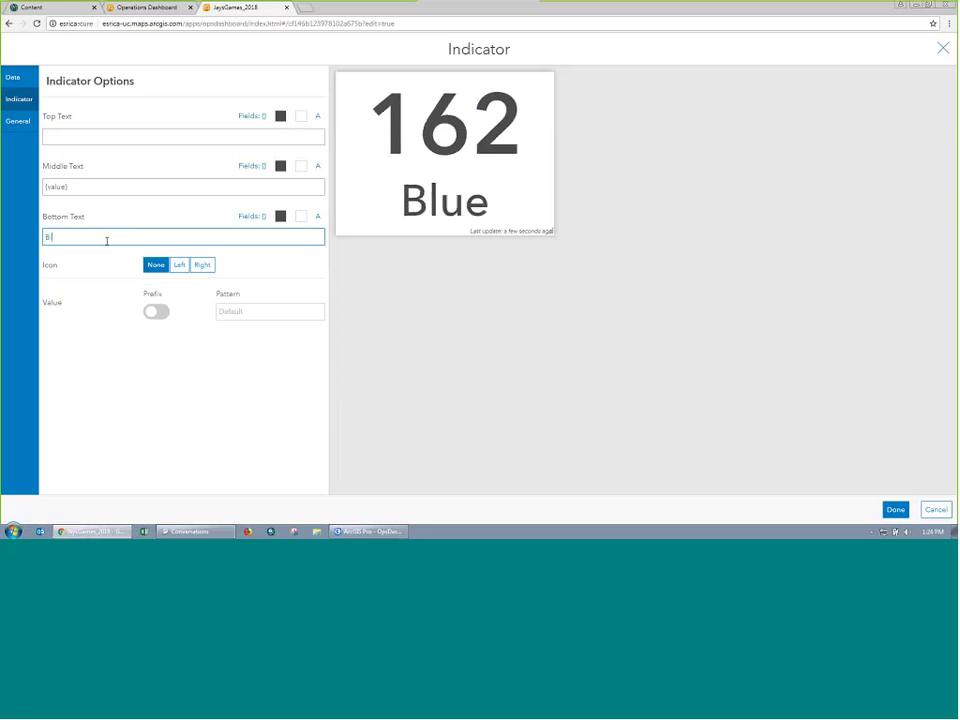
type(" Jays Games")
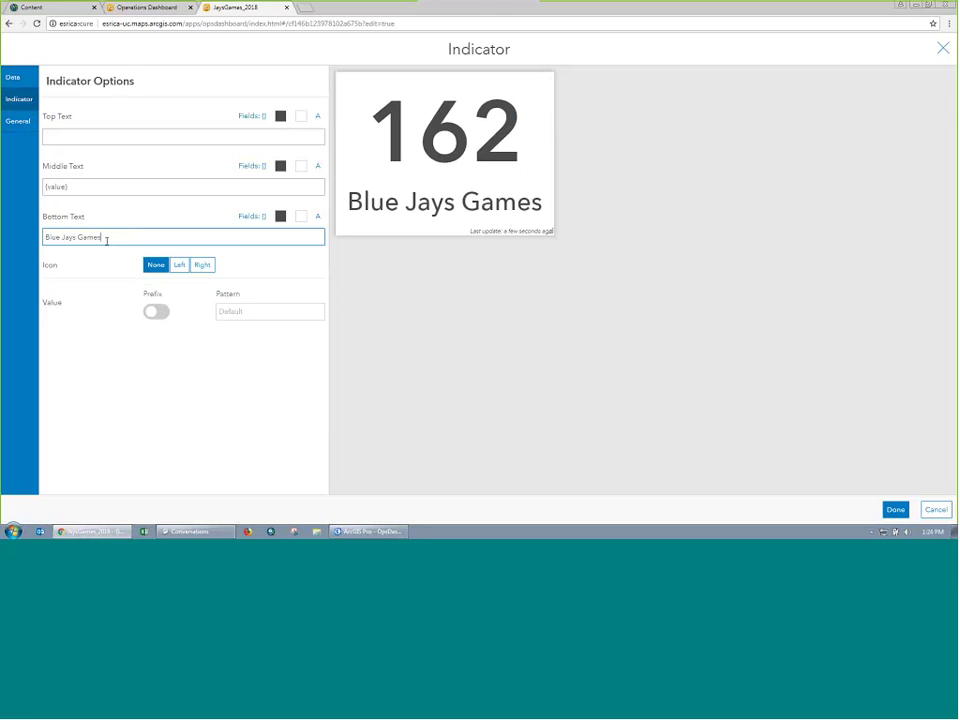
Step: Give the indicator a blue background and white text (#ffffff), and finish the indicator
left_click(18, 121)
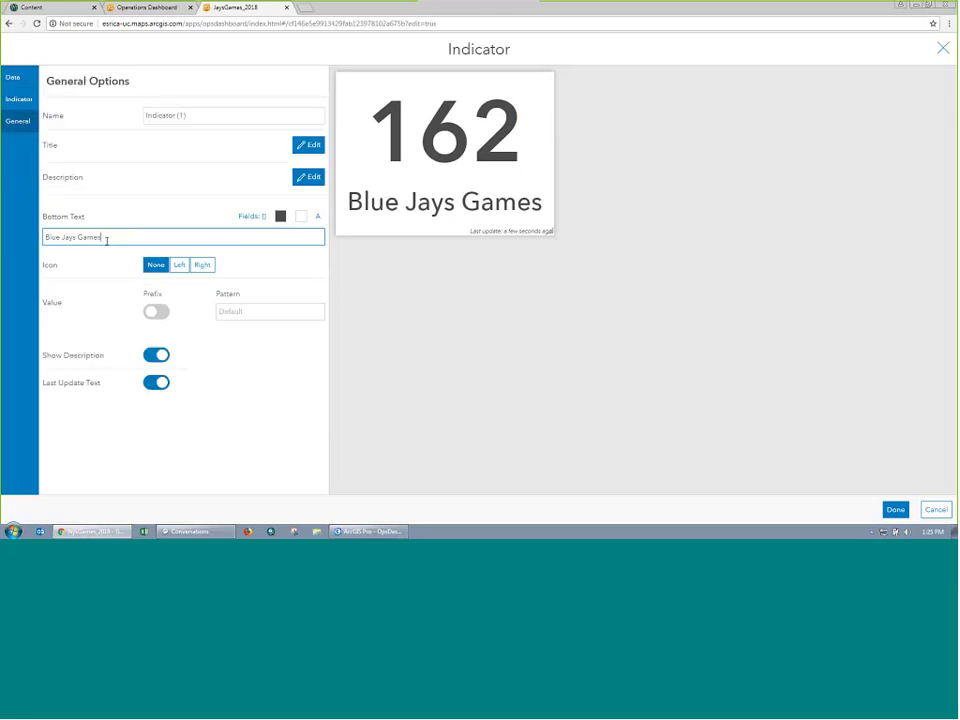
left_click(153, 241)
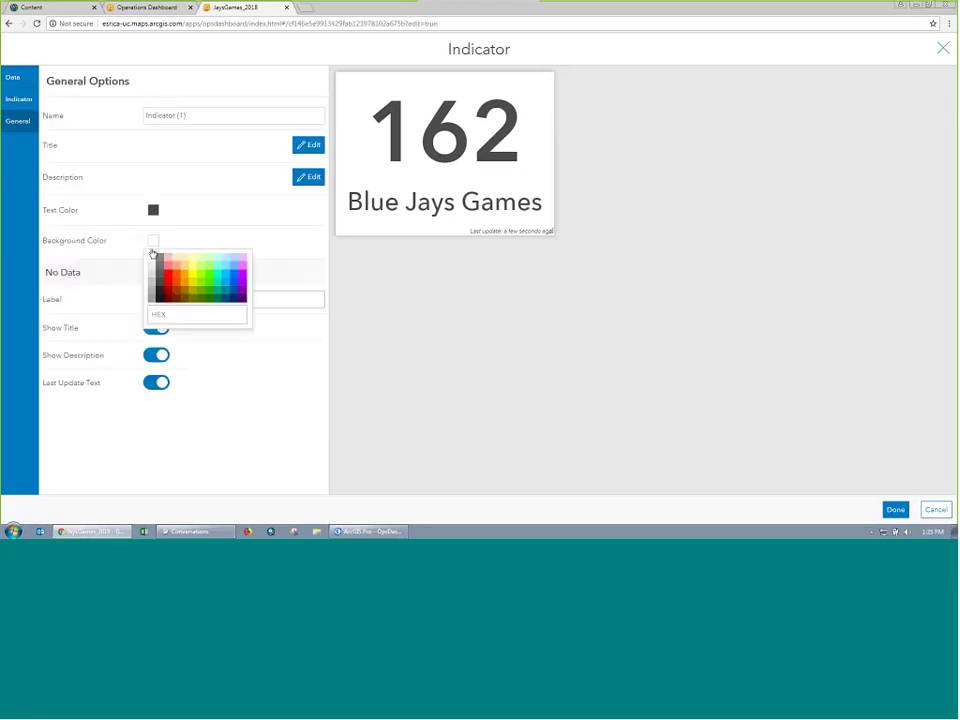
left_click(153, 253)
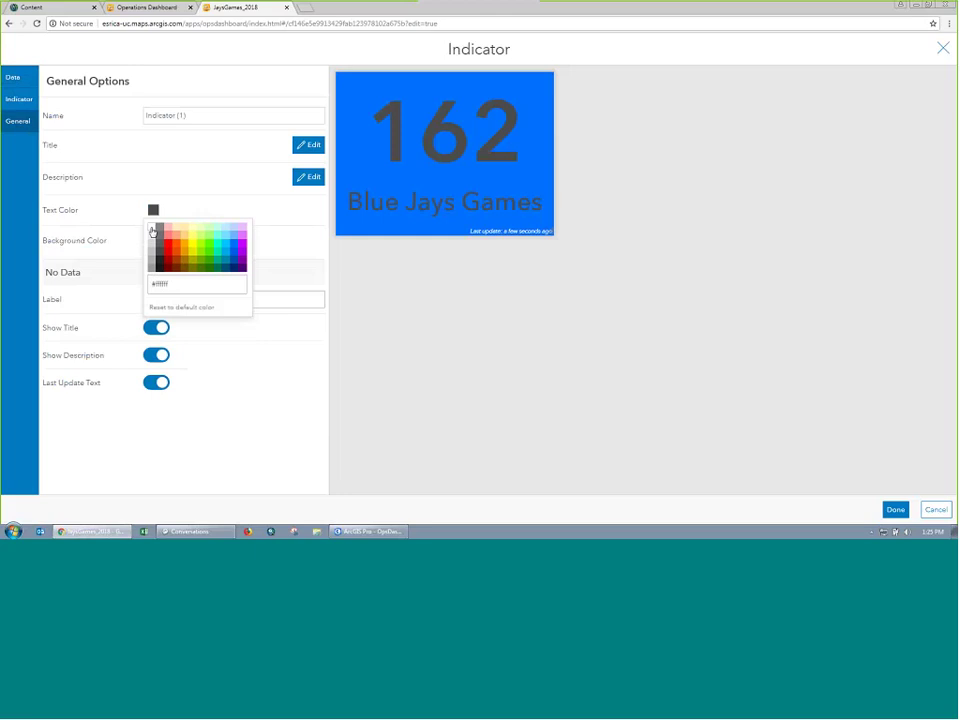
left_click(153, 232)
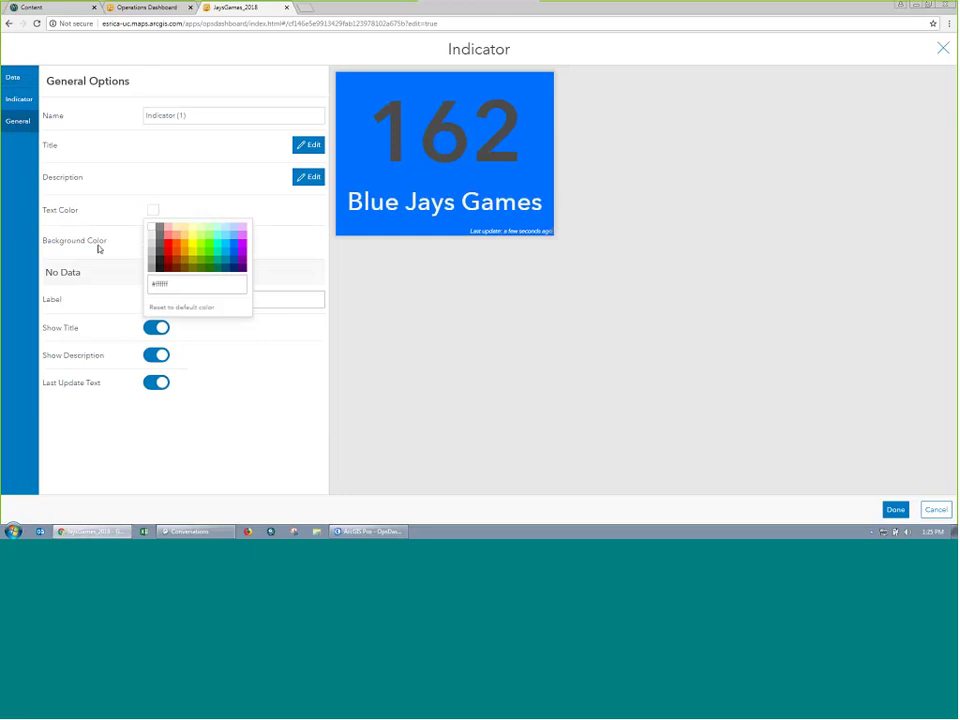
left_click(176, 417)
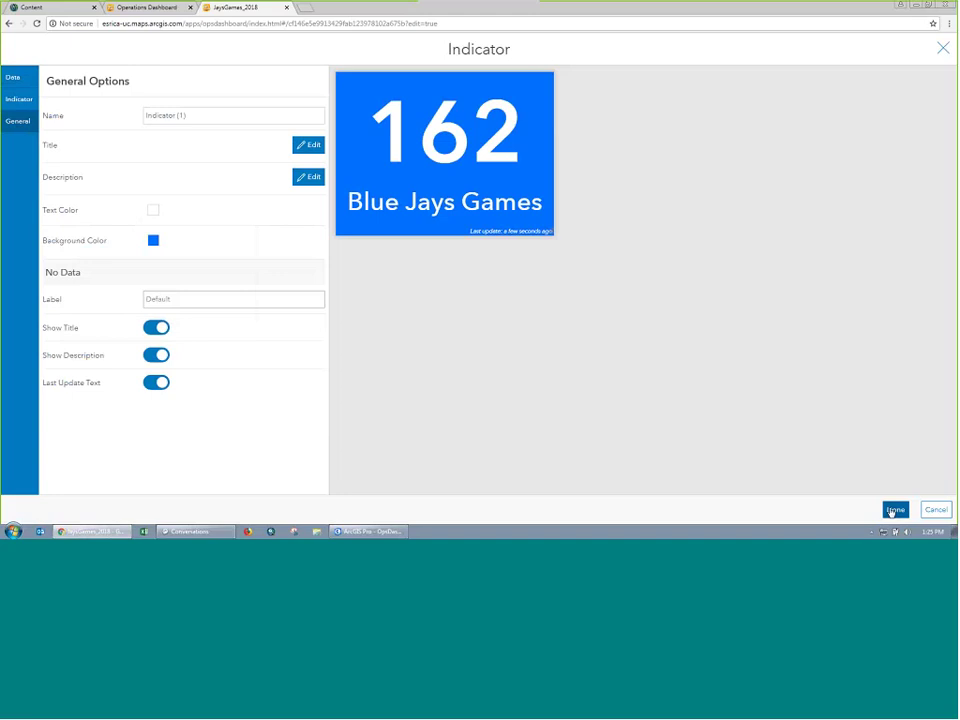
left_click(895, 510)
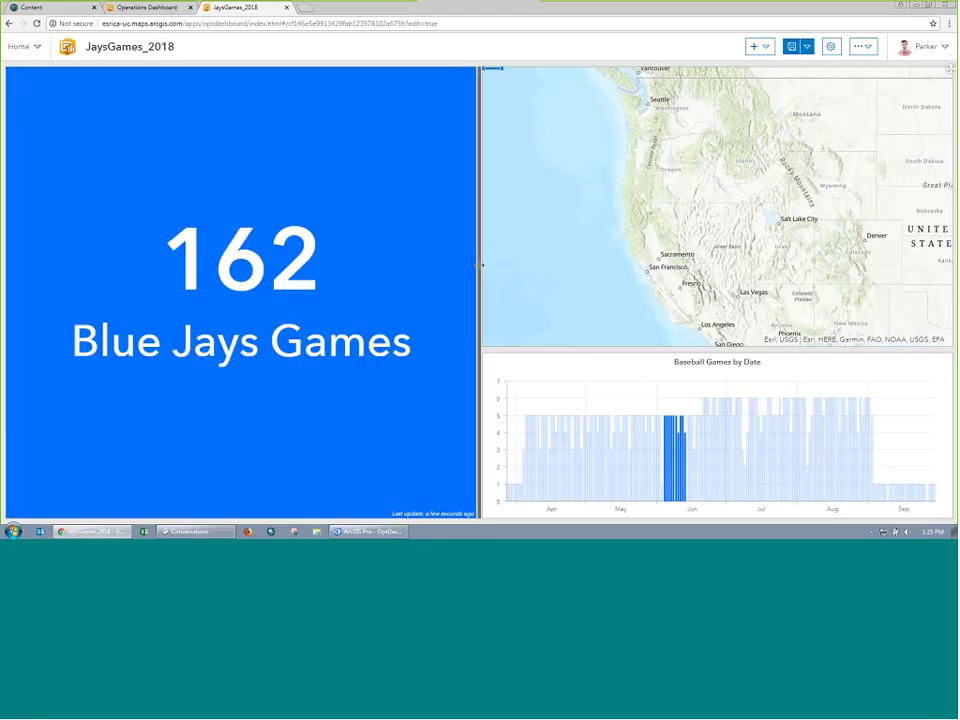
Step: Narrow the Blue Jays Games indicator and shorten the date chart to give the map more room
left_click_drag(479, 265, 306, 266)
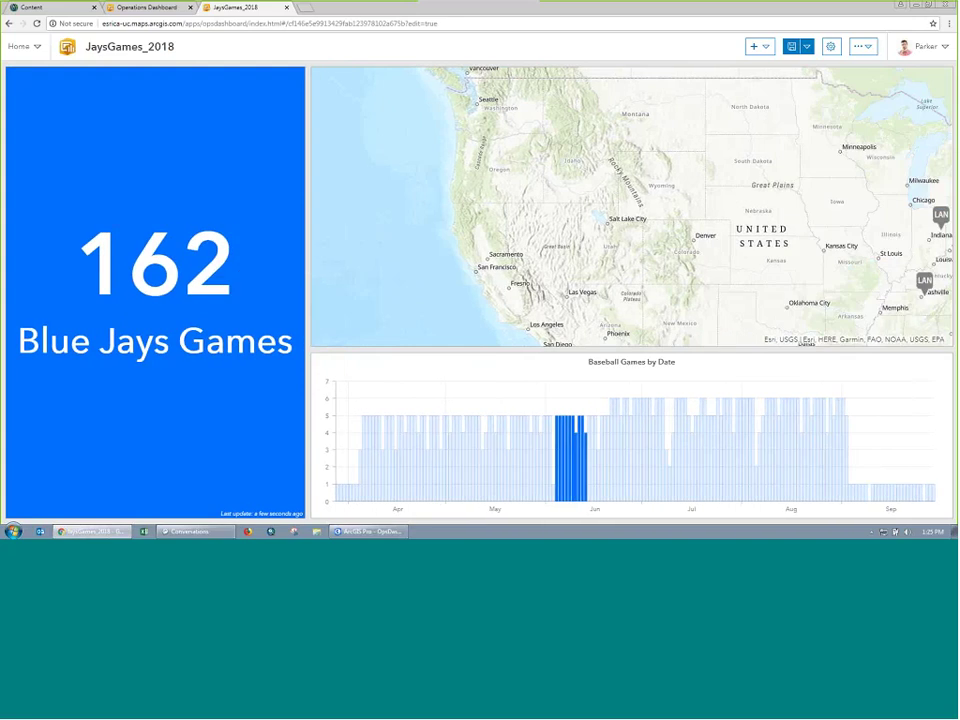
left_click_drag(409, 351, 409, 366)
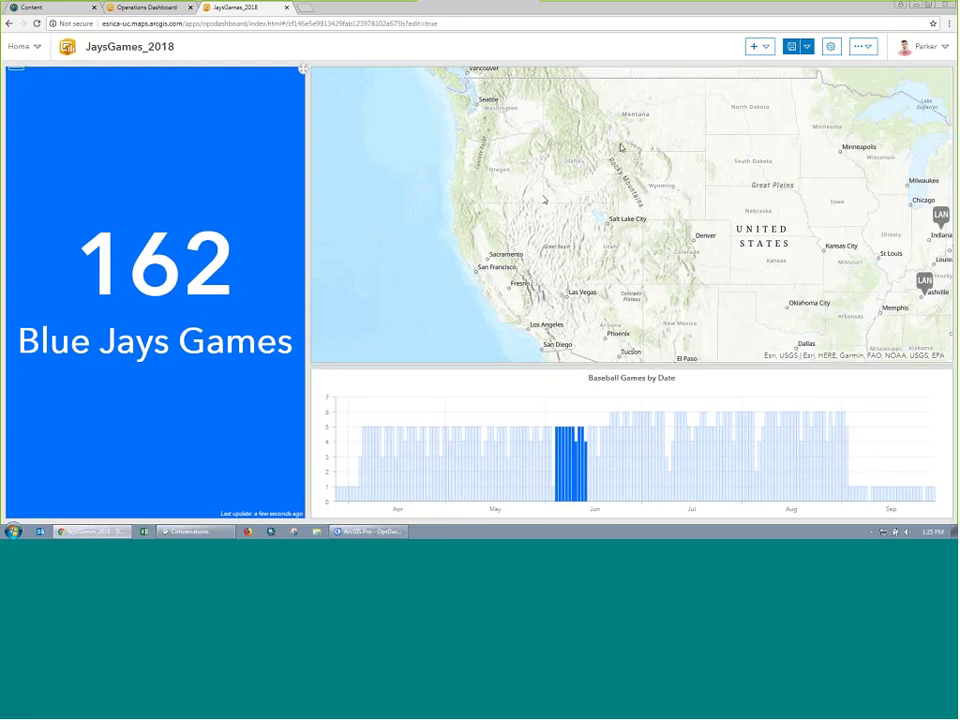
left_click_drag(620, 147, 380, 160)
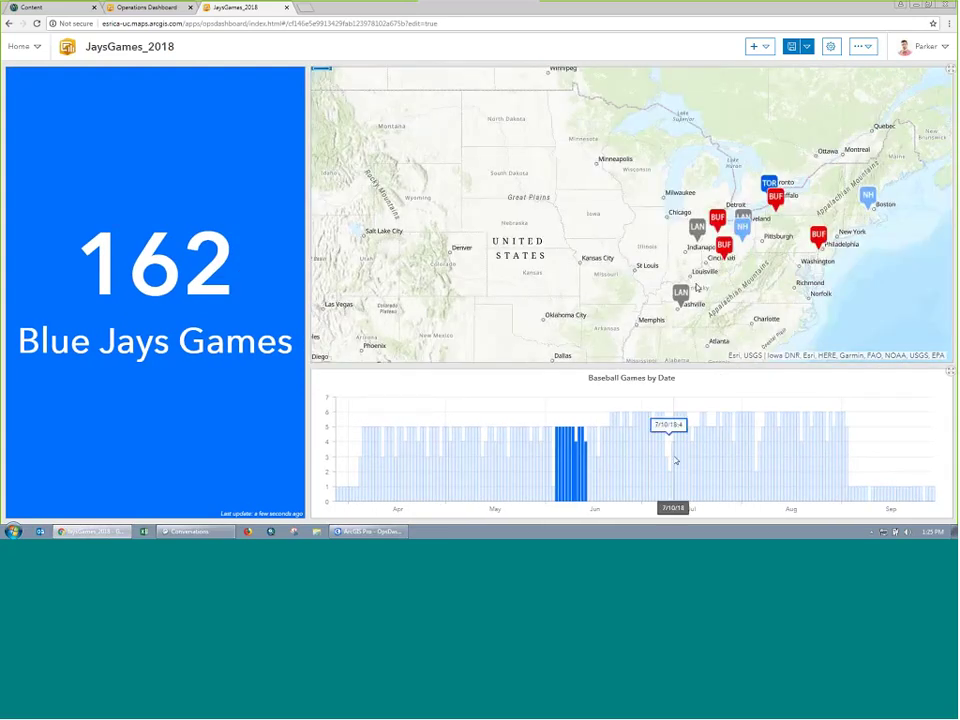
Step: Select date ranges in July and then May in the chart to check how the map and indicator respond
left_click_drag(676, 461, 735, 461)
left_click_drag(500, 461, 522, 461)
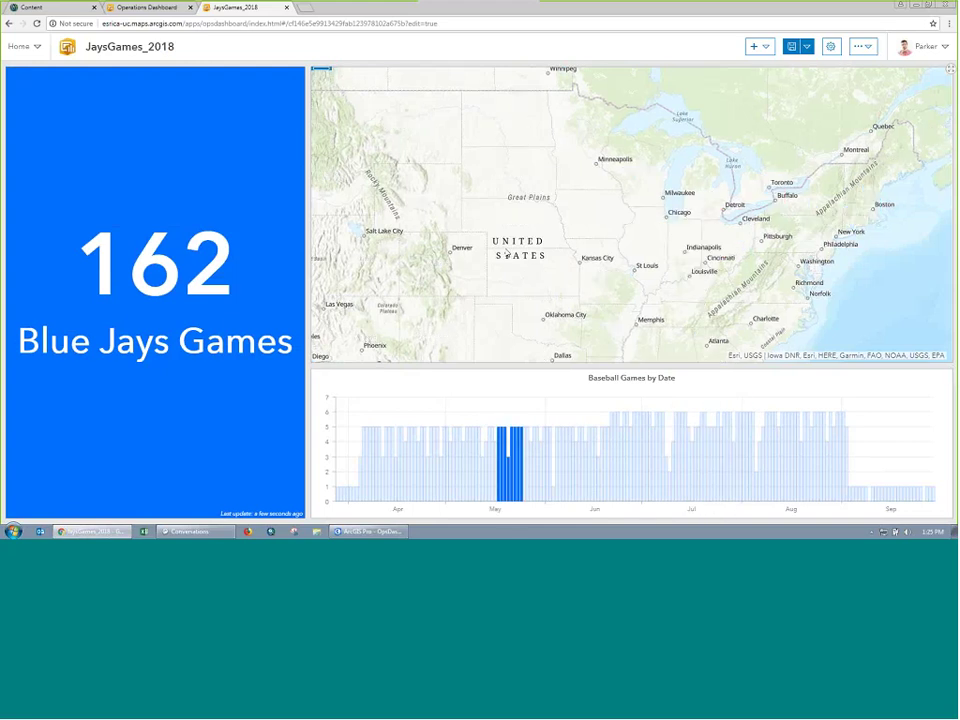
scroll(506, 254, "down", 2)
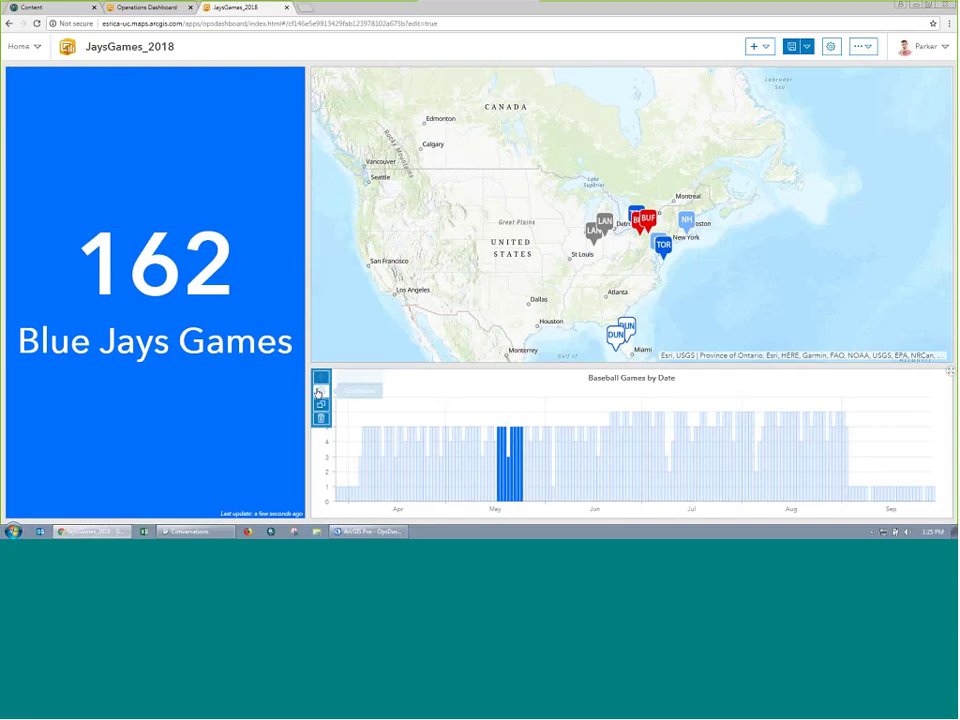
Step: Add Indicator (1) as a filter target of the date chart's selection action, and test it with a June to July selection
left_click(320, 392)
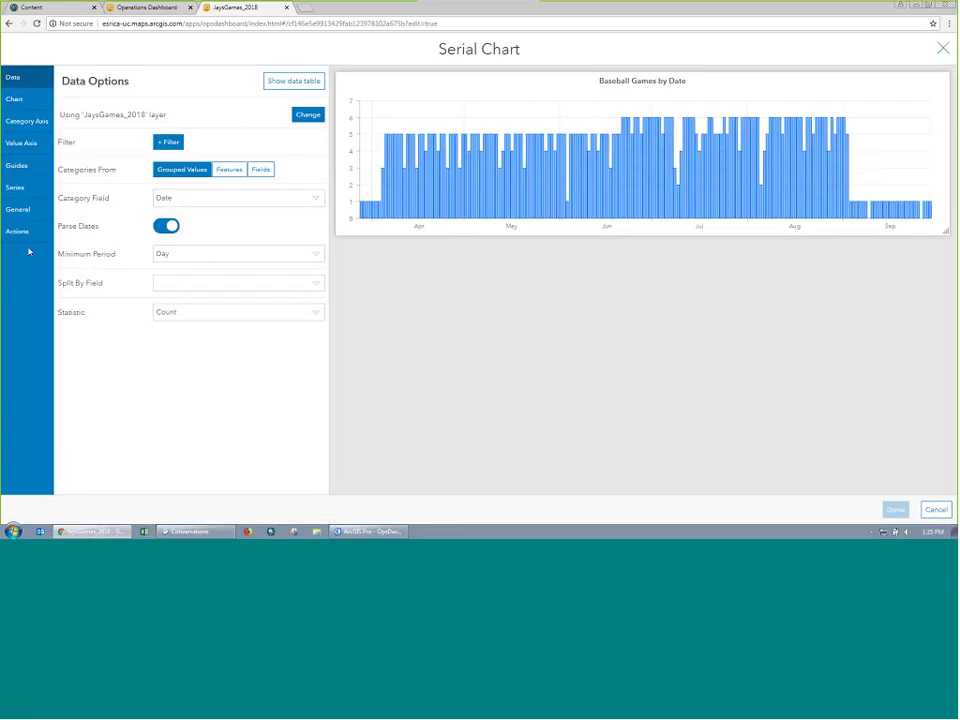
left_click(21, 236)
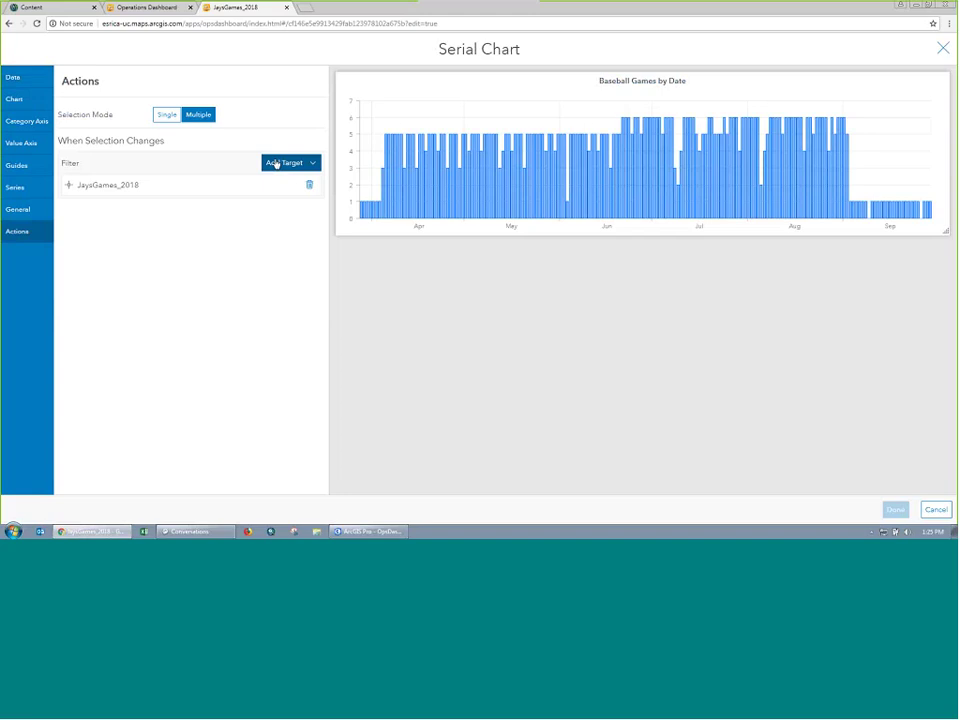
left_click(276, 163)
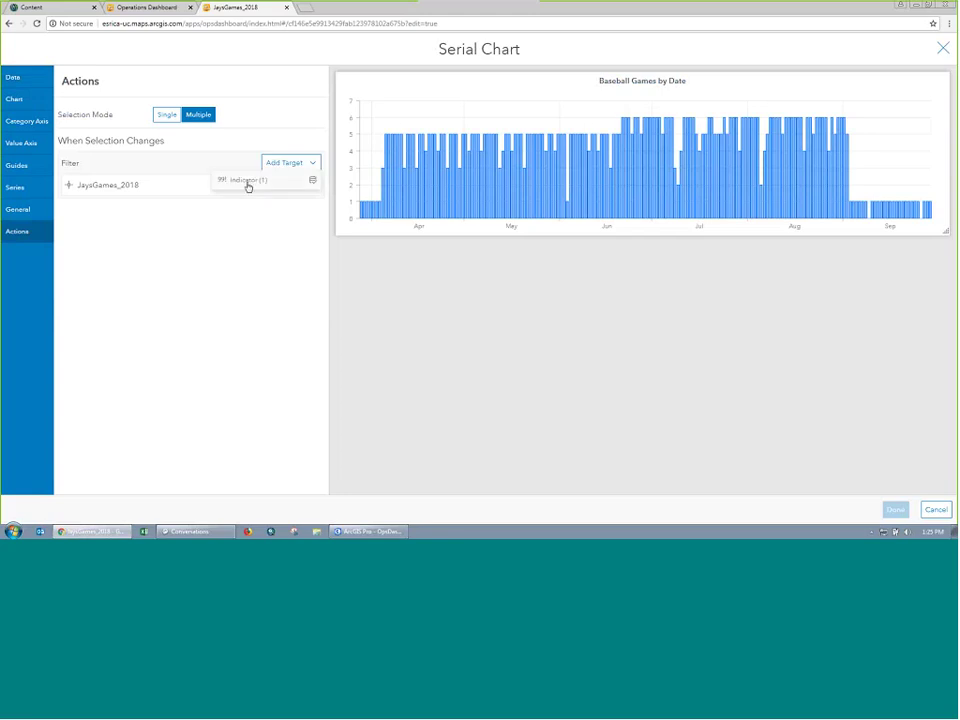
left_click(248, 181)
left_click(894, 510)
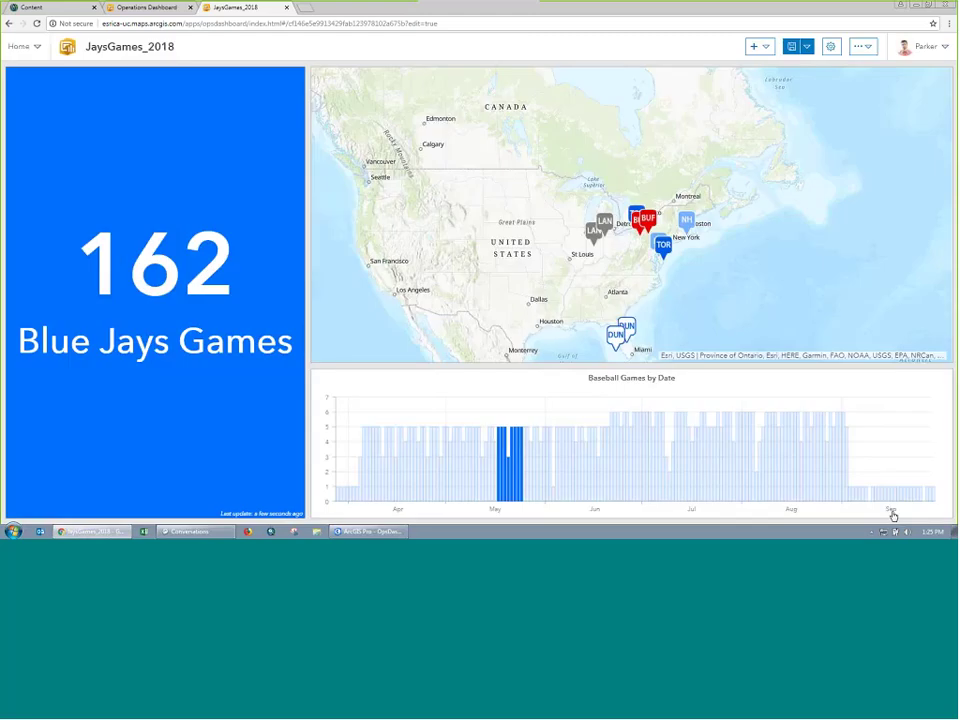
left_click_drag(713, 445, 590, 449)
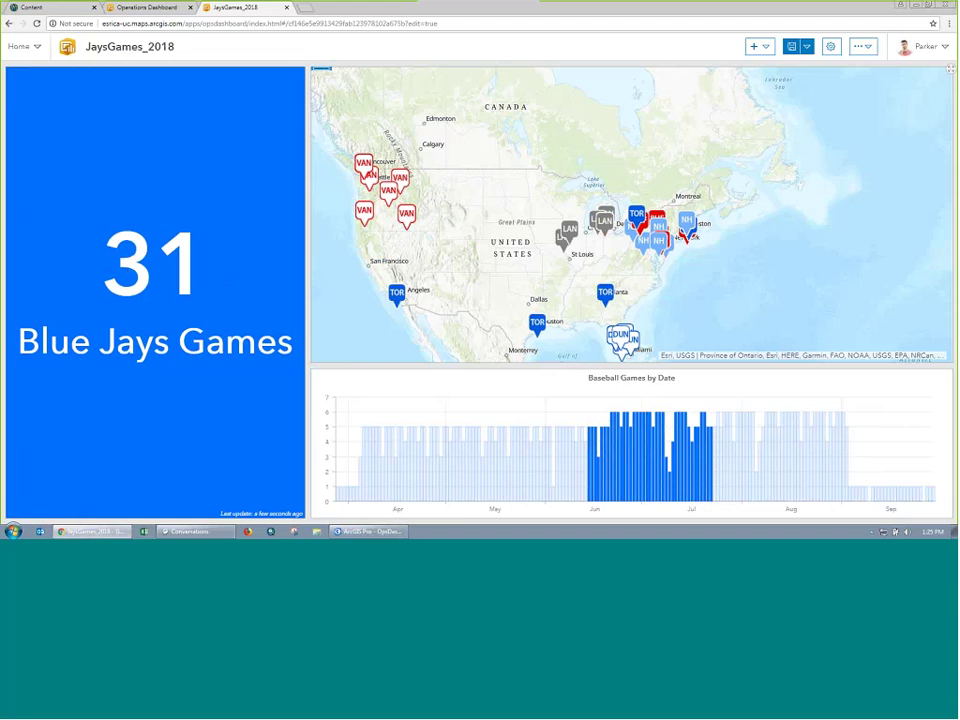
Step: Add a filter action on map extent change to the JaysGames_2018 map, targeting Indicator (1) and Serial Chart (1)
mouse_move(321, 76)
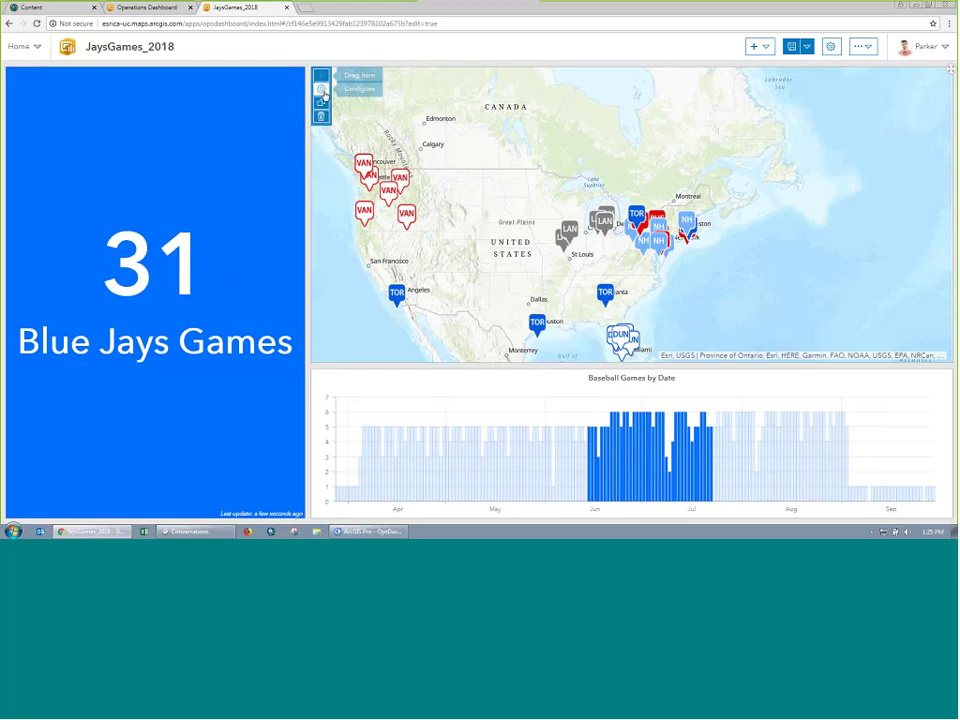
left_click(321, 89)
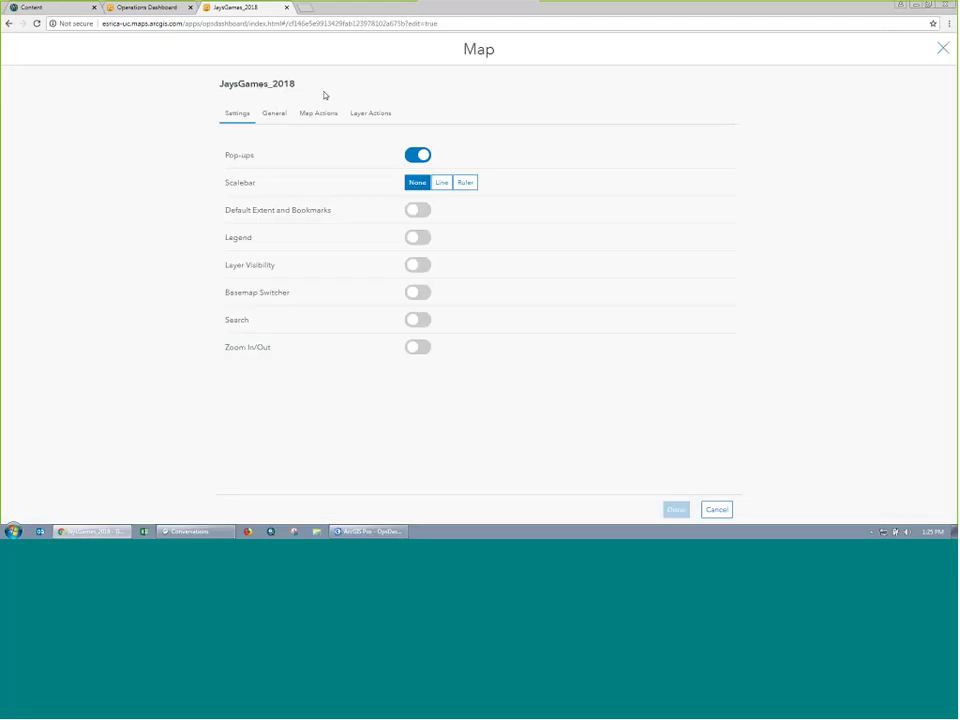
left_click(318, 113)
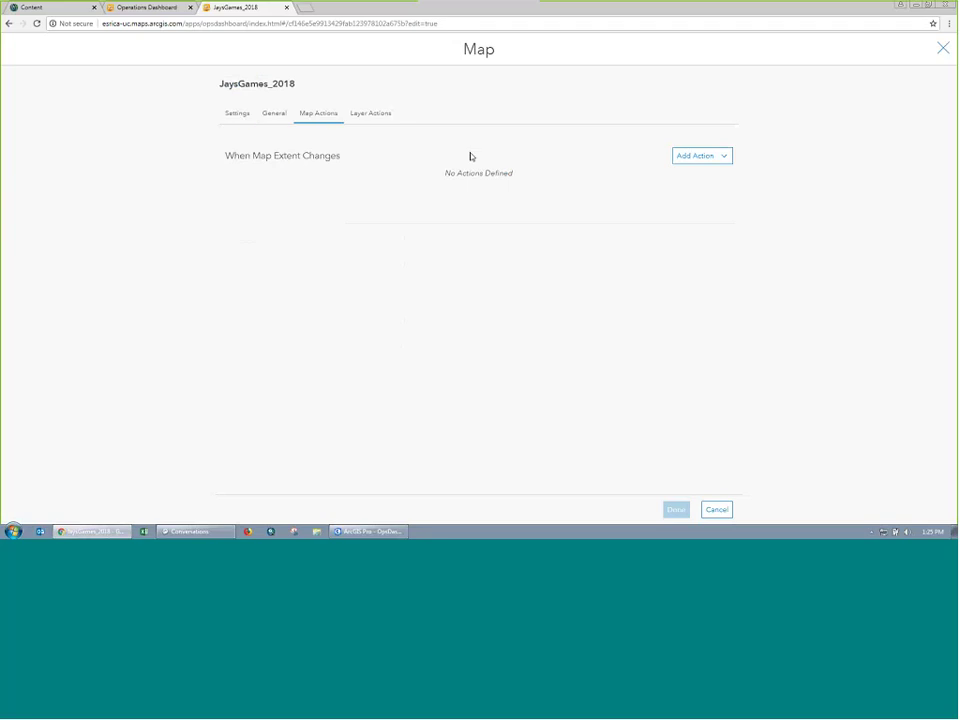
left_click(728, 158)
left_click(656, 183)
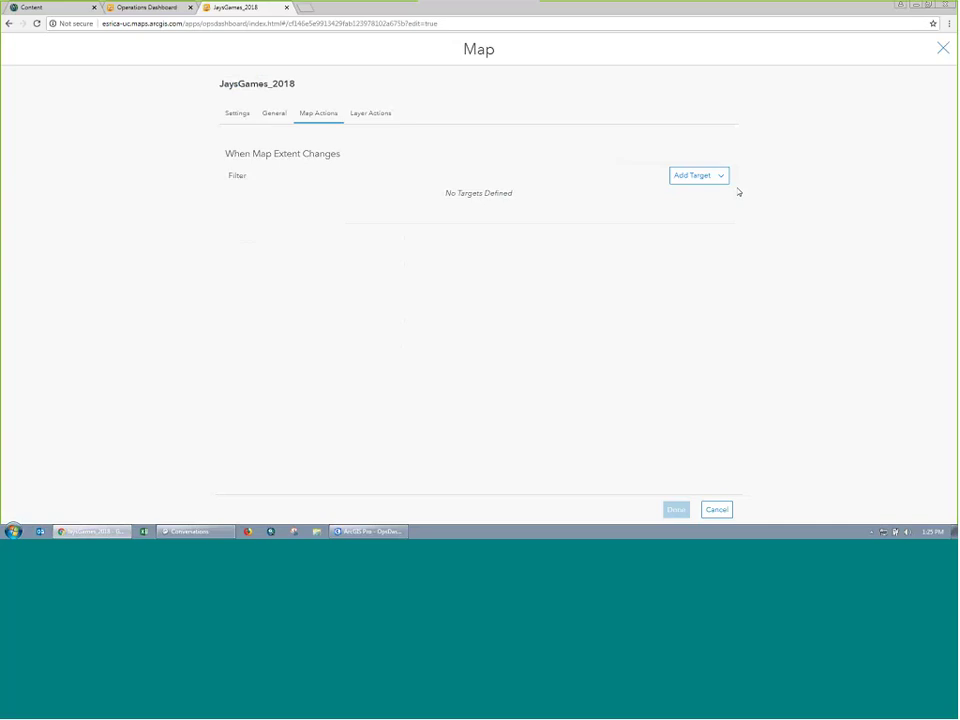
left_click(687, 179)
left_click(665, 211)
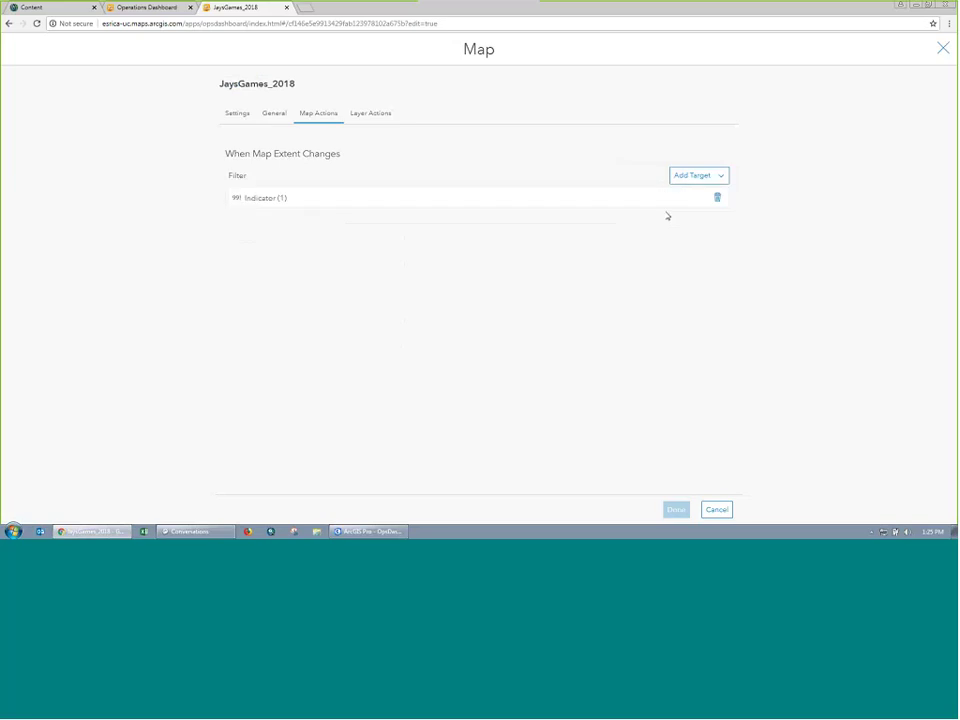
left_click(697, 176)
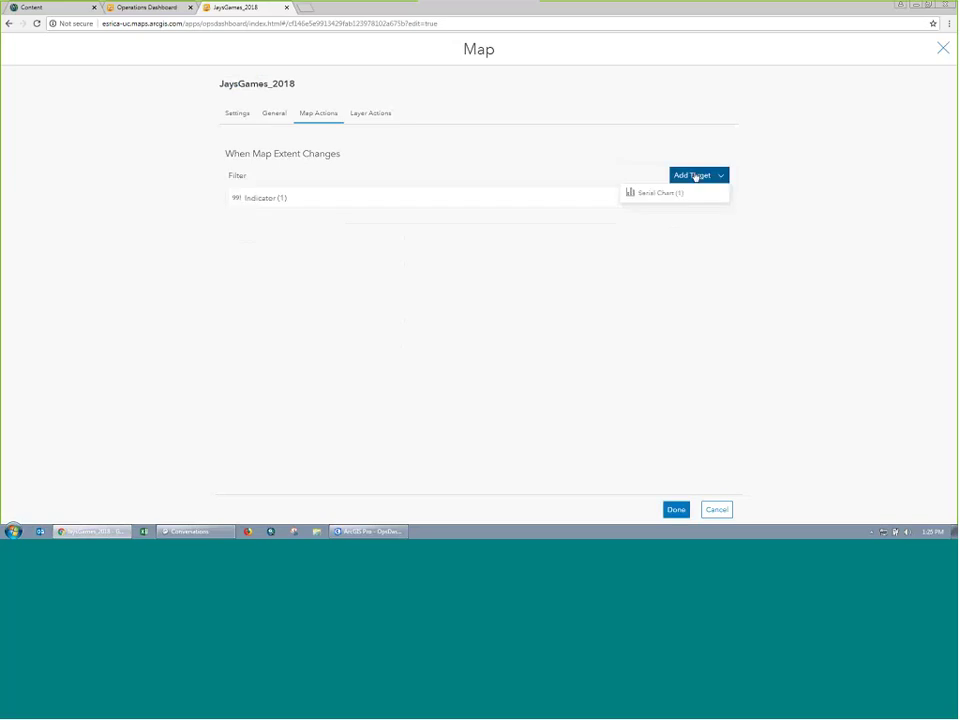
left_click(677, 199)
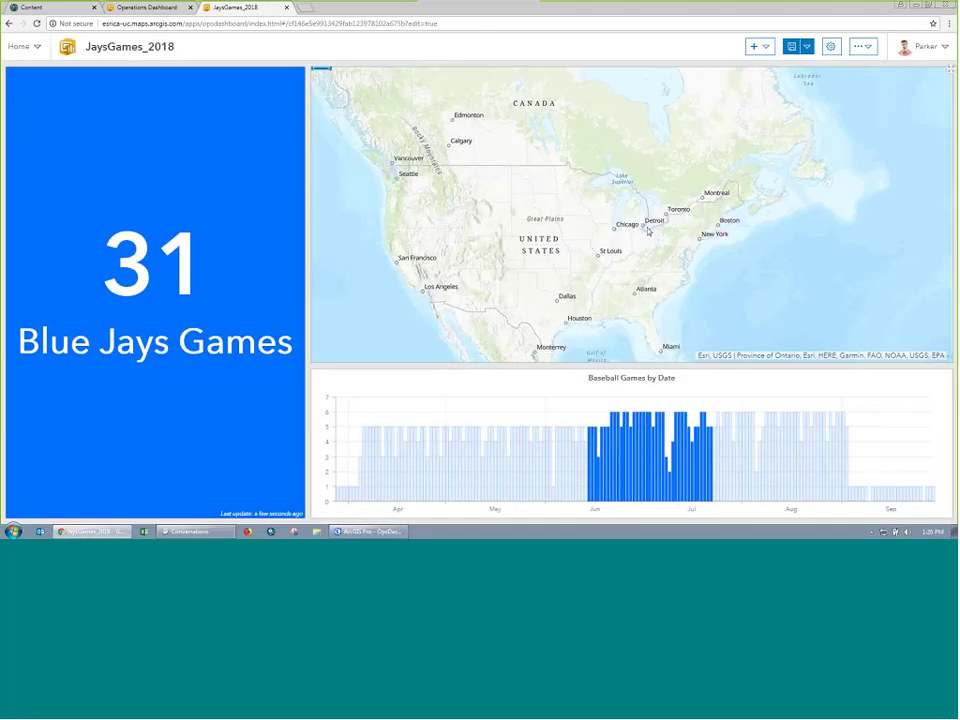
Step: Zoom the map in on the Great Lakes and northeastern United States to test the extent filter on the indicator and chart
scroll(650, 228, "up", 2)
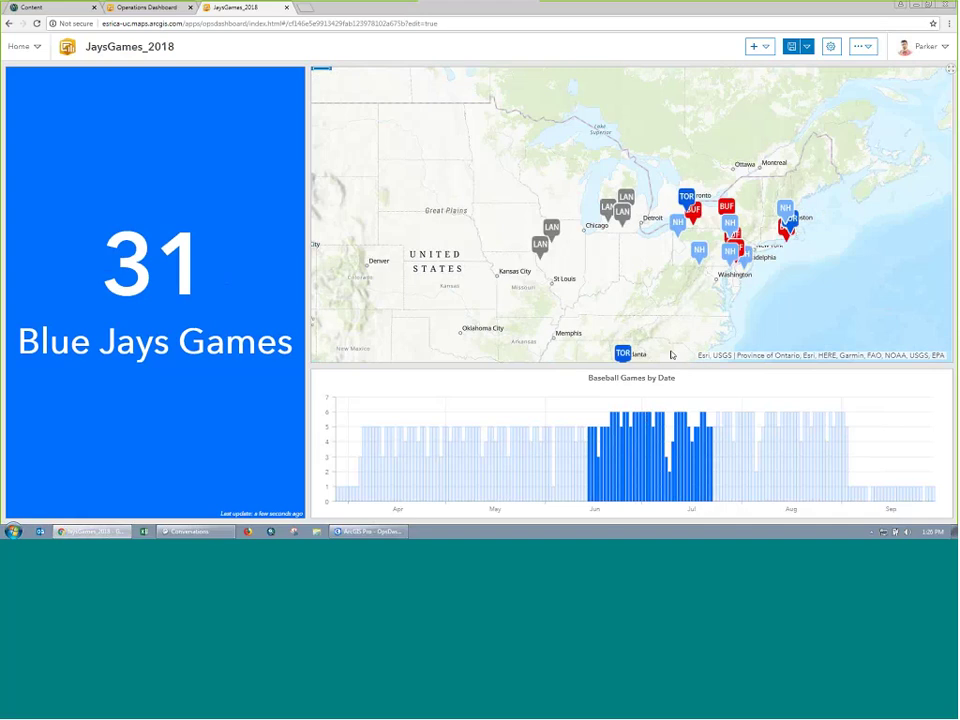
scroll(728, 231, "up", 2)
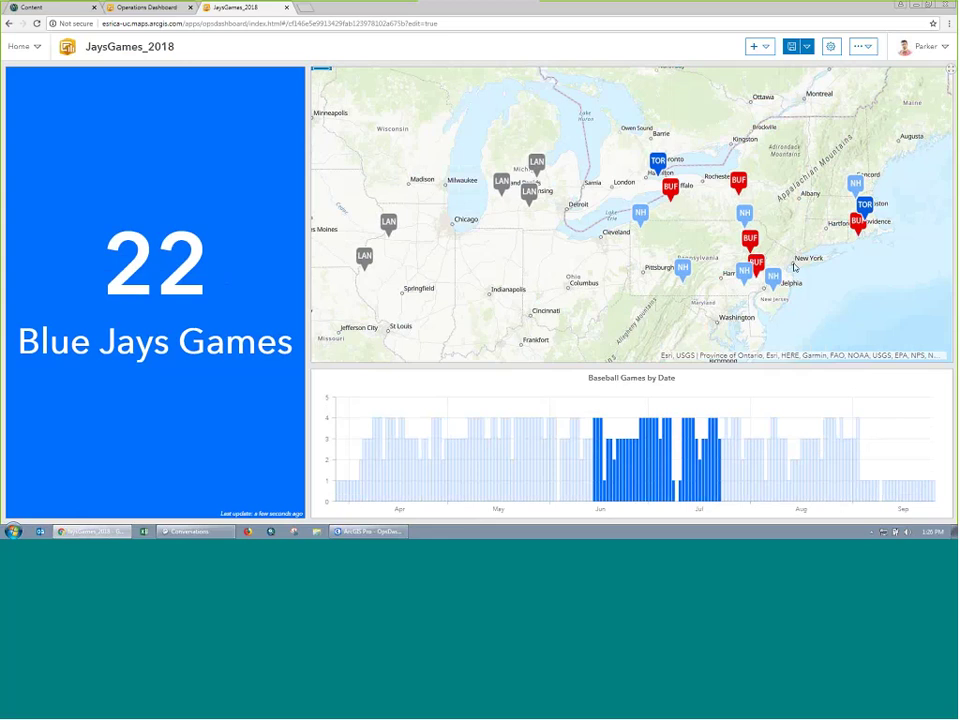
Step: Add a gauge based on the JaysGames_2018 layer, filtered to games where Team equals Toronto Blue Jays
left_click(765, 55)
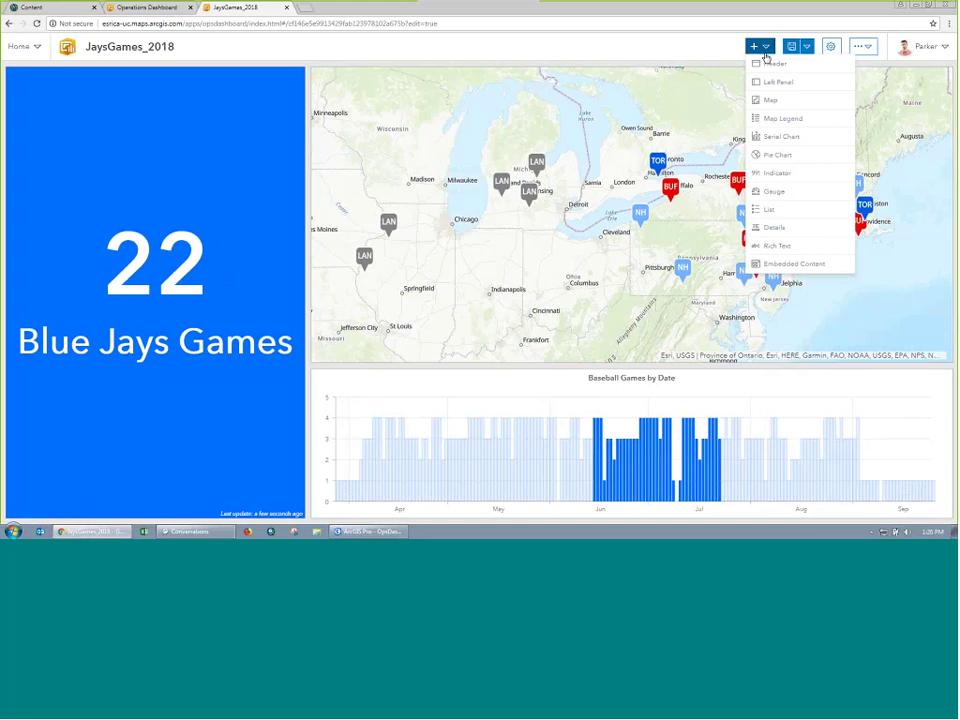
left_click(801, 199)
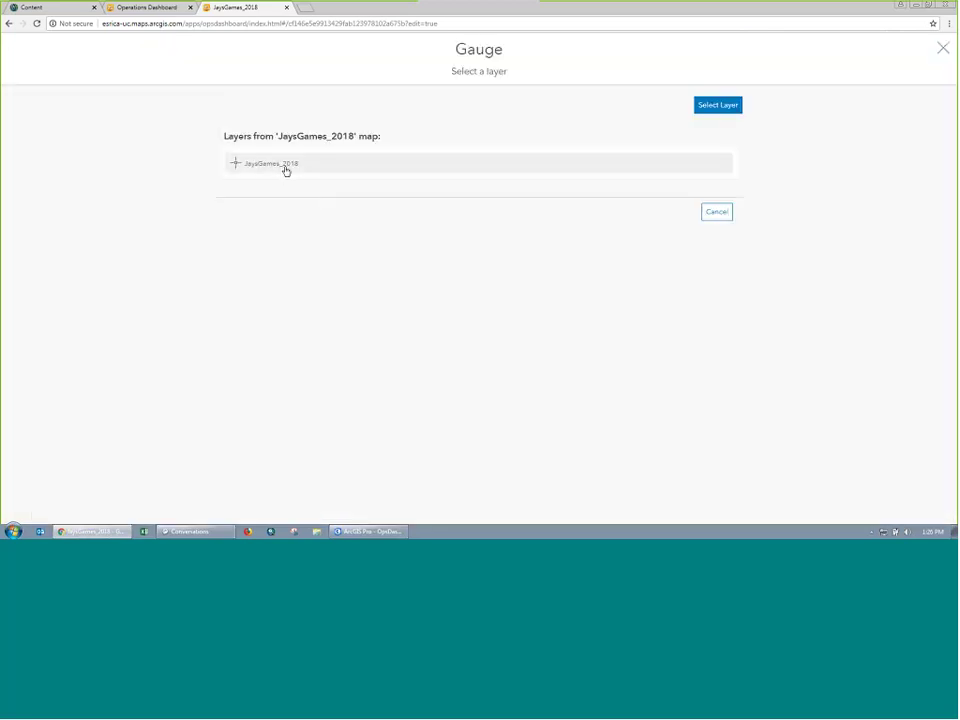
left_click(285, 170)
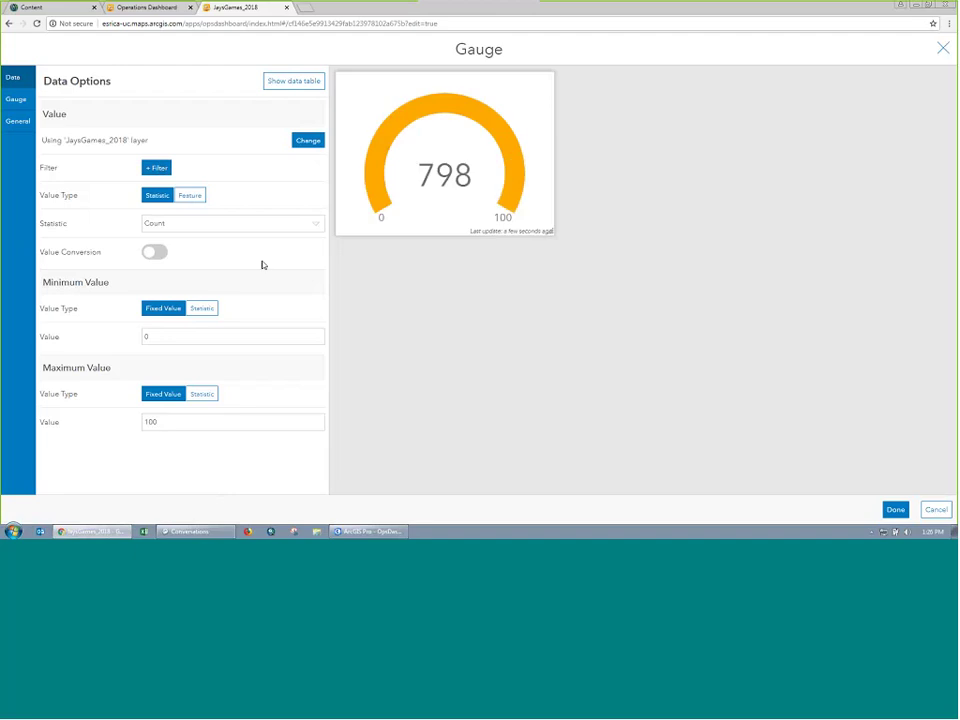
left_click(156, 167)
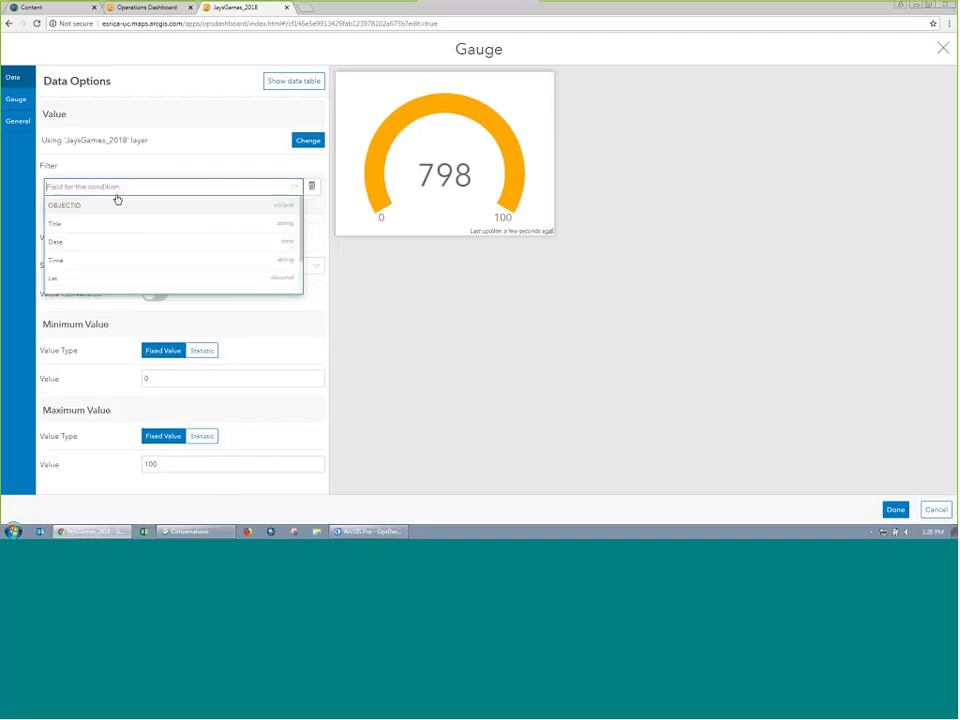
scroll(100, 244, "down", 2)
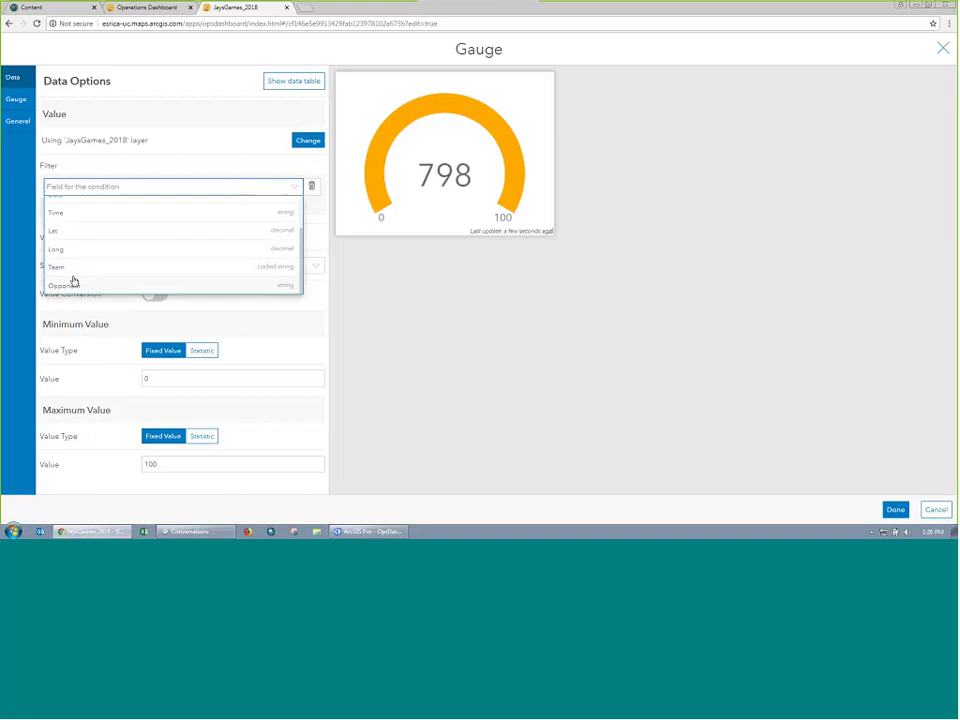
left_click(75, 270)
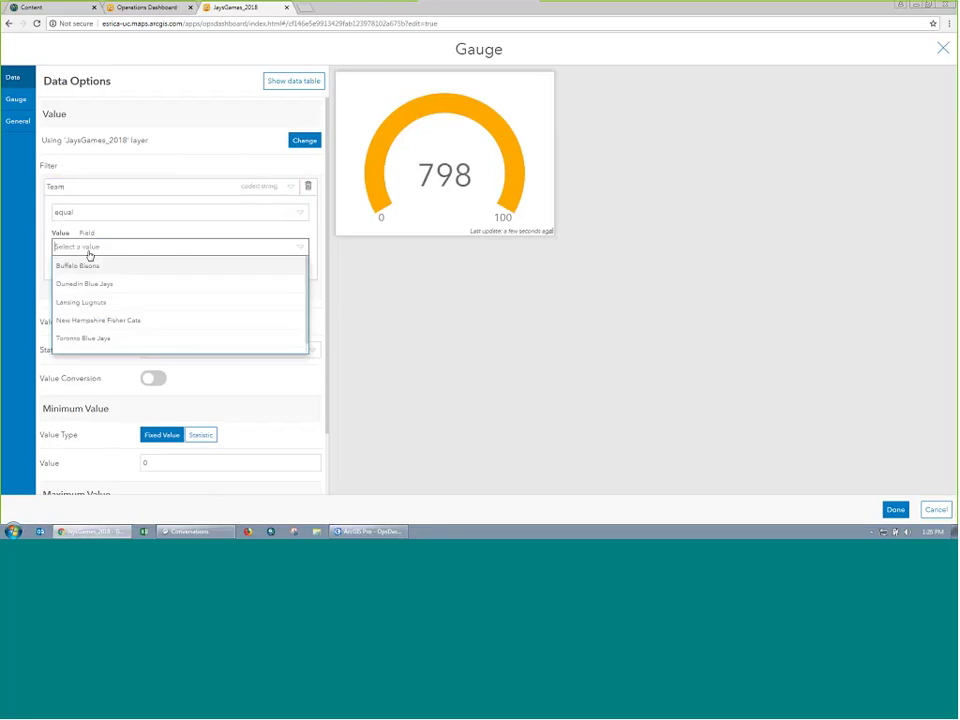
left_click(85, 338)
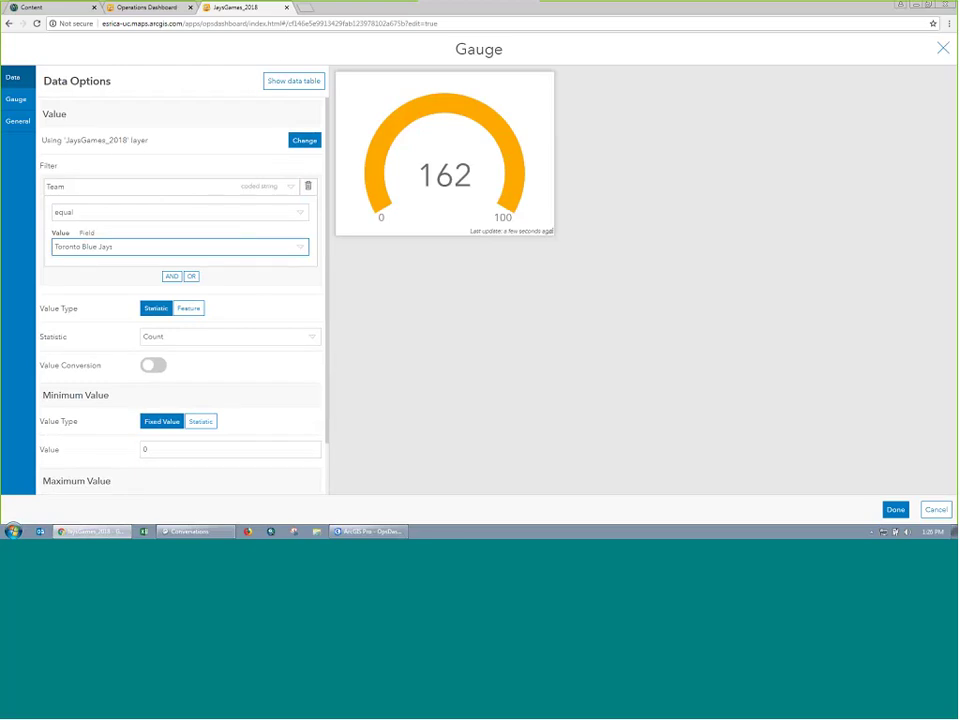
Step: Add a second AND condition to the gauge filter so that Date is Year to date
left_click(170, 277)
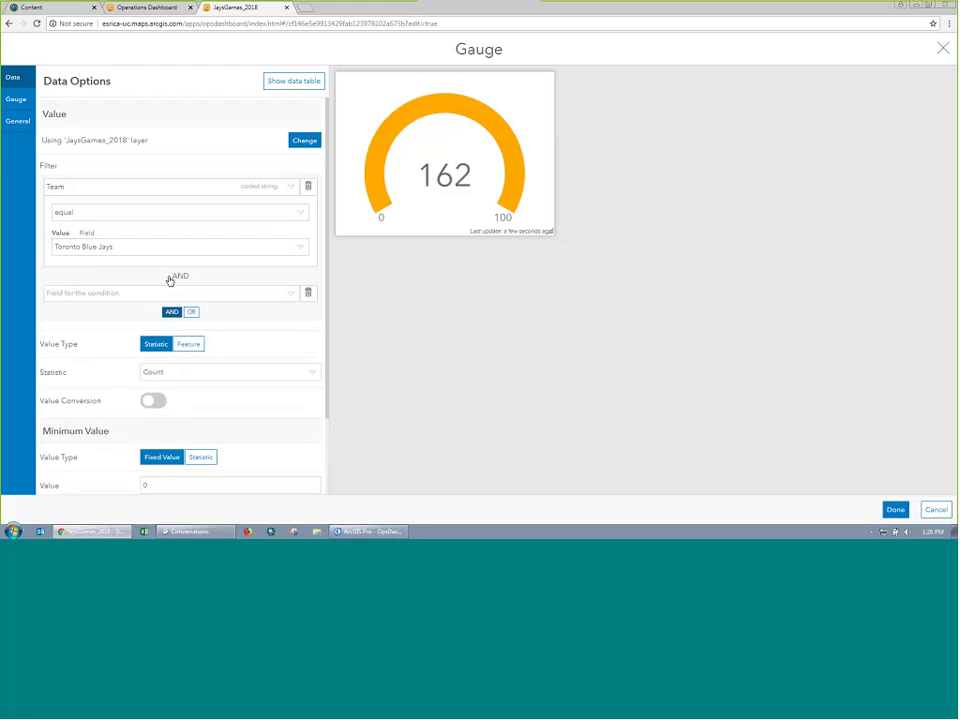
left_click(113, 293)
left_click(93, 358)
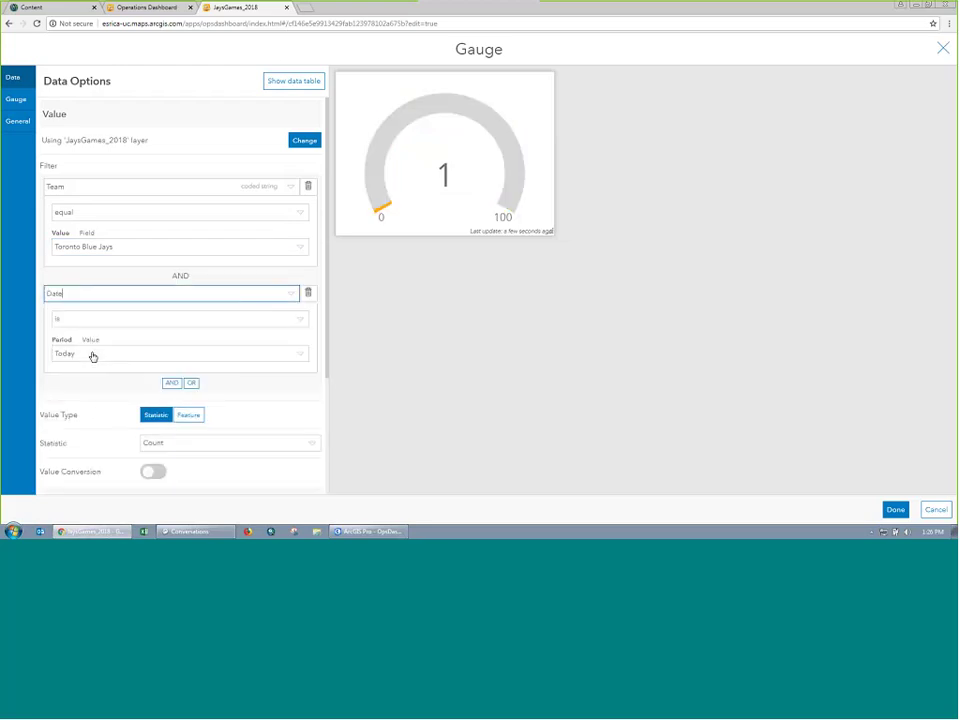
left_click(103, 355)
scroll(98, 435, "down", 5)
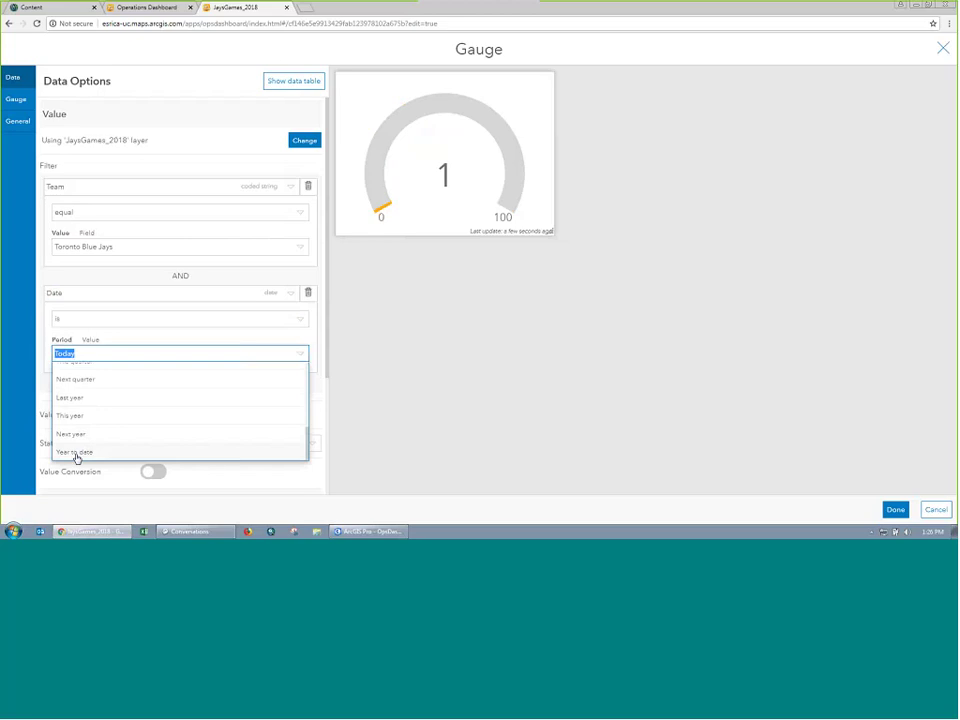
left_click(76, 453)
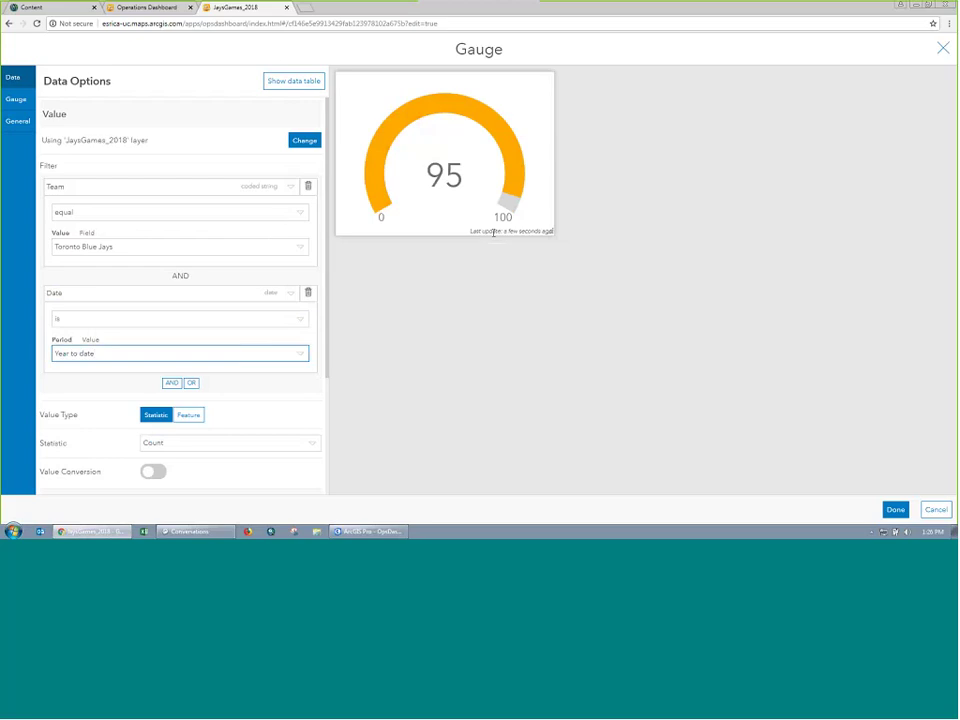
Step: Set the gauge's fixed maximum value to 162, keeping the minimum at 0
scroll(270, 392, "down", 3)
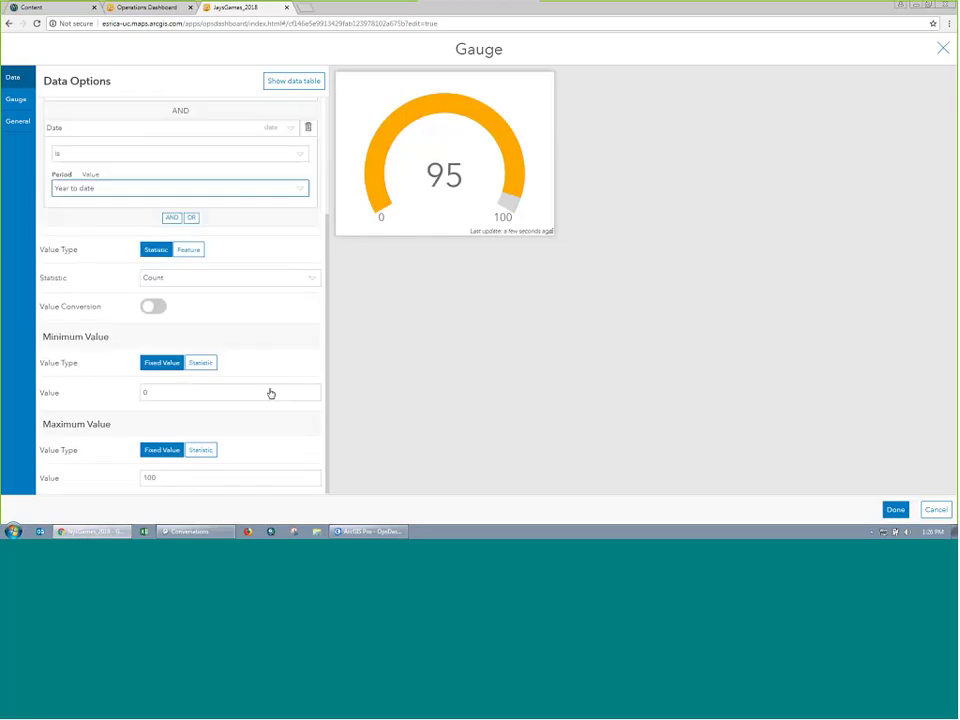
left_click(232, 476)
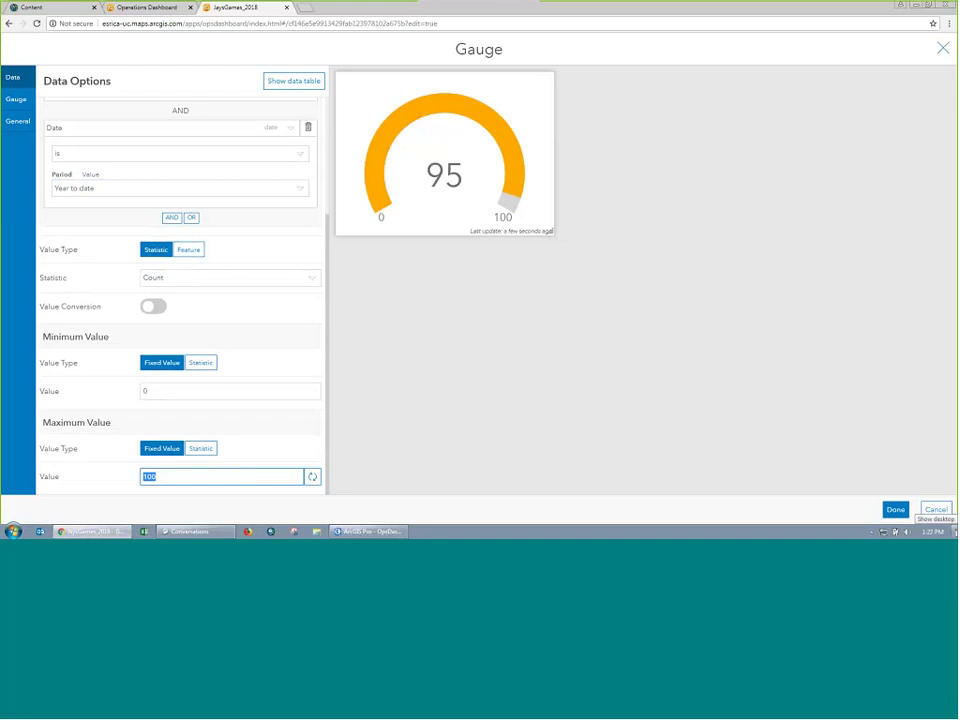
type("162")
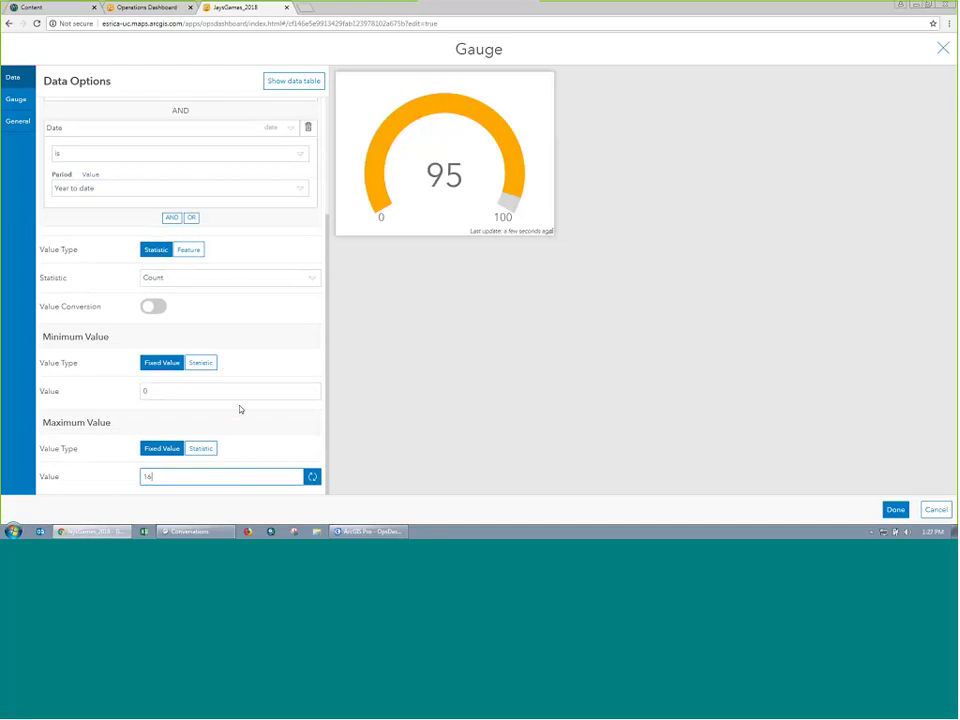
left_click(240, 408)
double_click(145, 391)
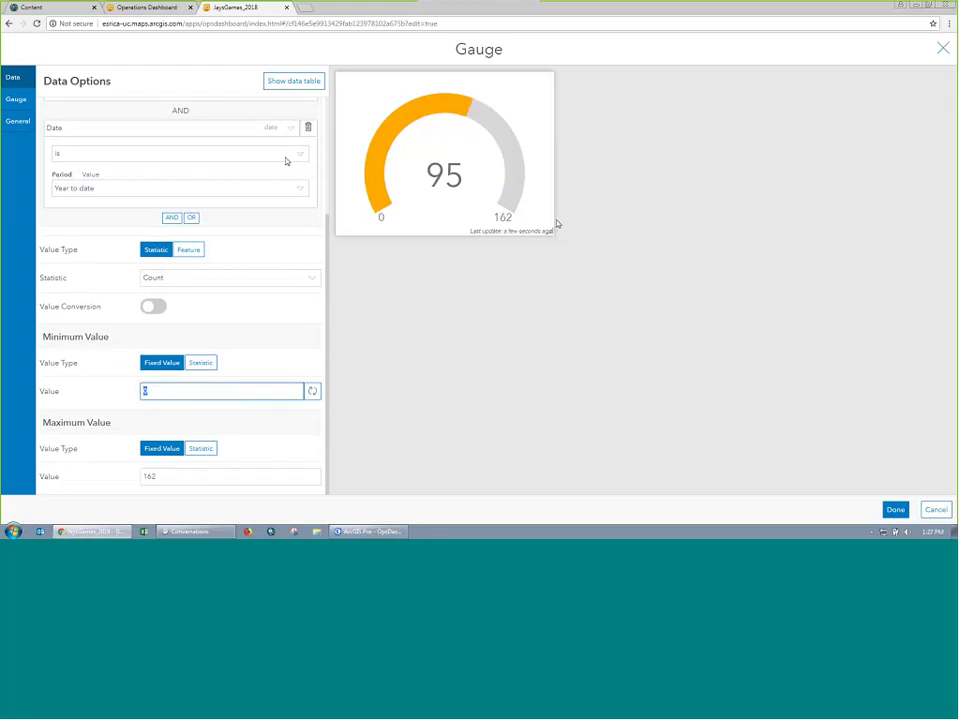
Step: Compare the gauge's style and shape options, keep Progress and Horseshoe, and set the band color to blue
left_click(17, 105)
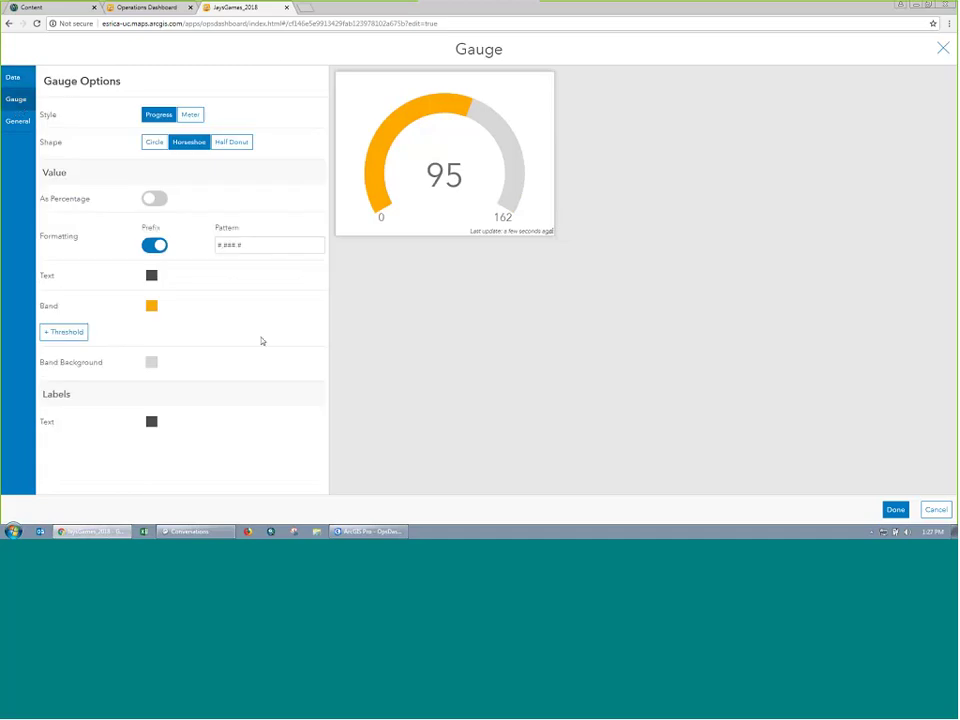
left_click(186, 117)
left_click(156, 116)
left_click(152, 145)
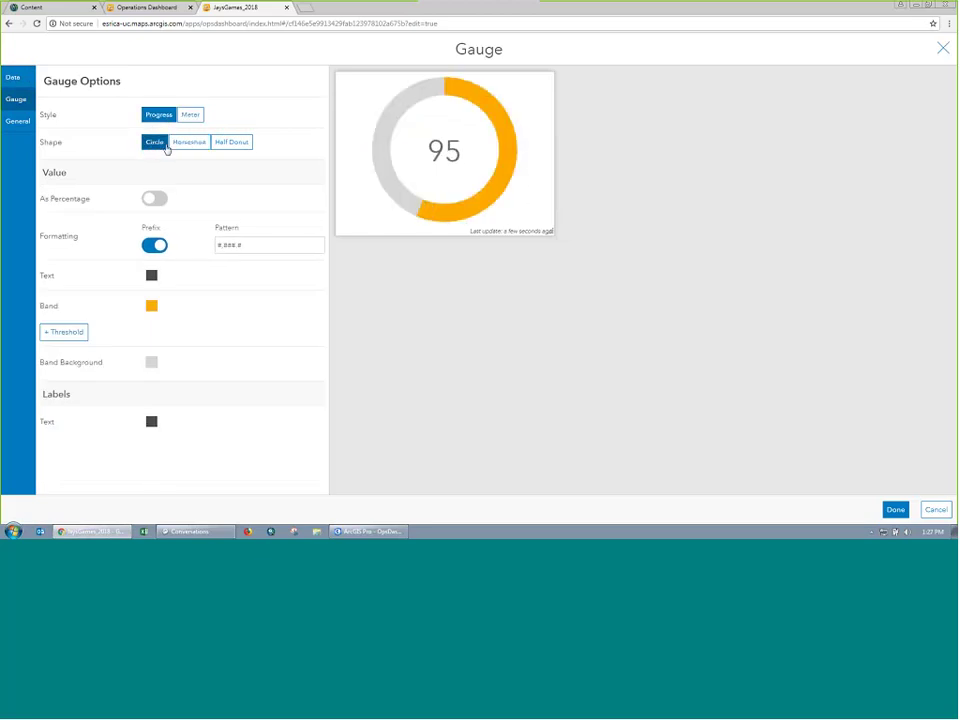
left_click(188, 145)
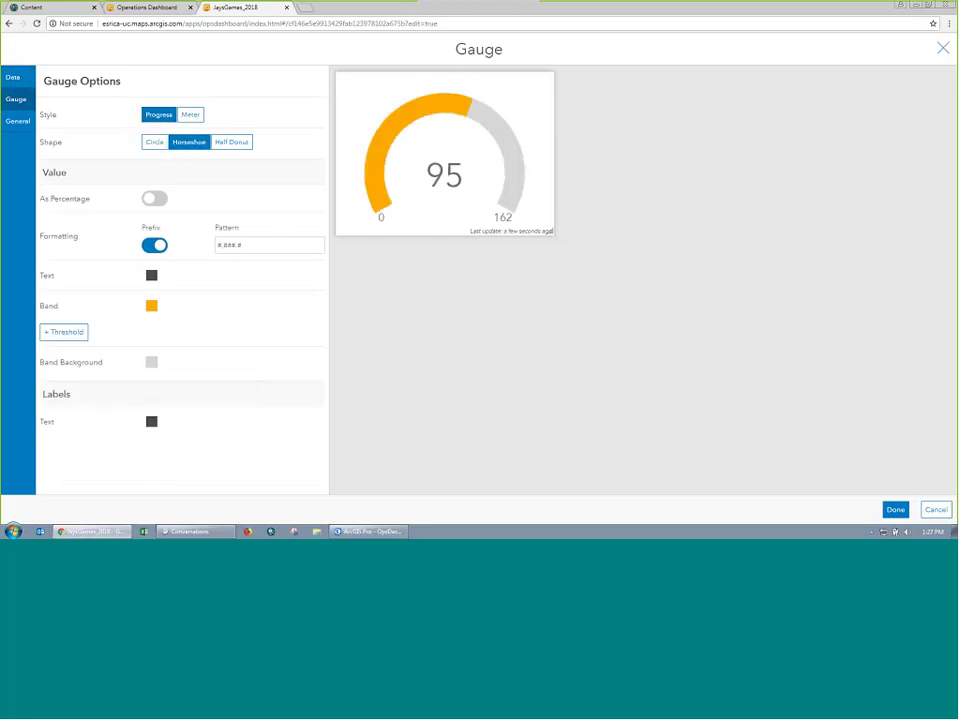
left_click(151, 305)
left_click(219, 352)
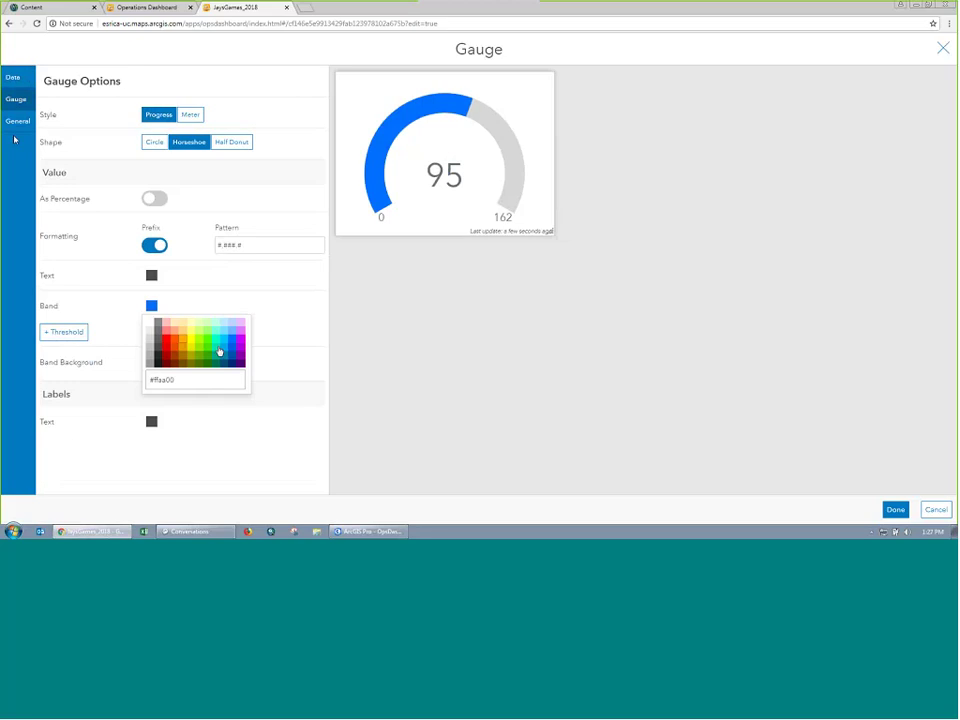
Step: Title the gauge "Blue Jays Games to Date" and finish adding it to the dashboard
left_click(17, 121)
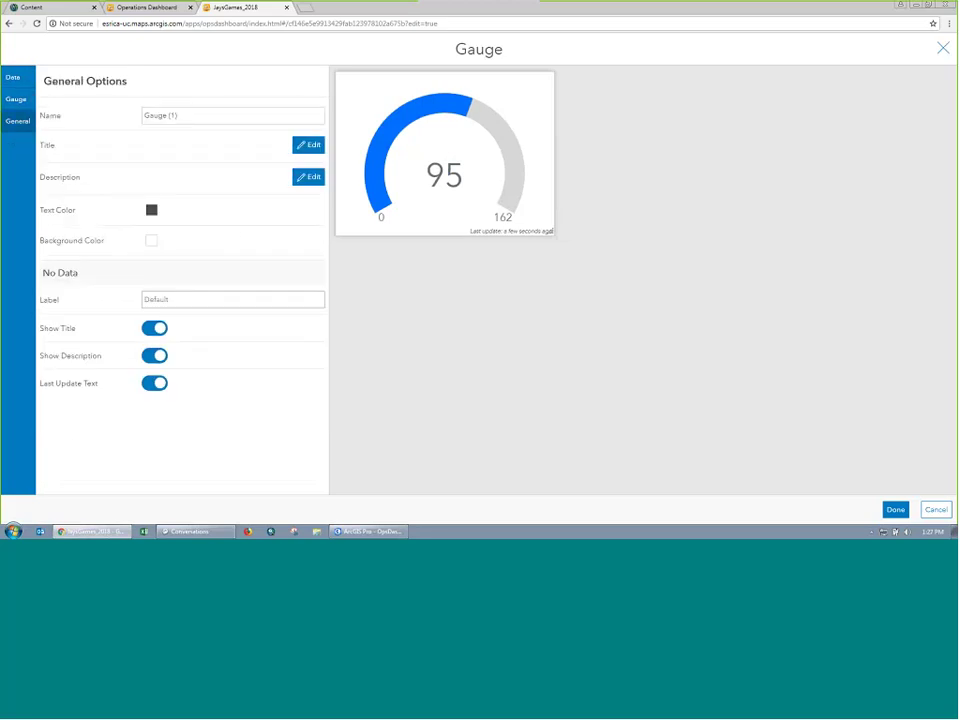
left_click(308, 145)
left_click(178, 240)
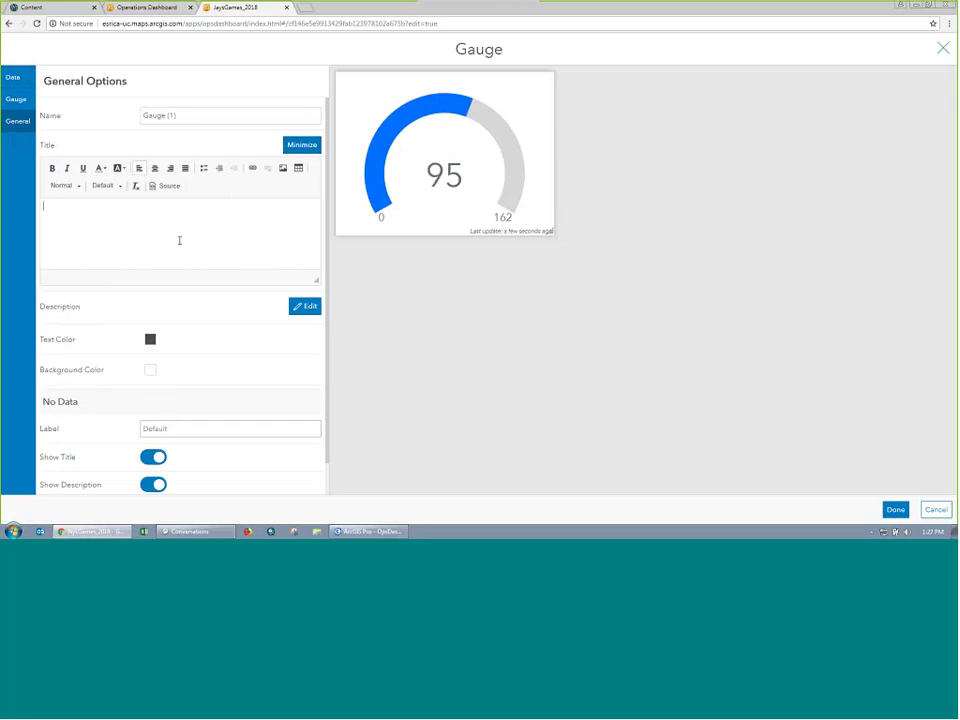
type("Blue Jays ")
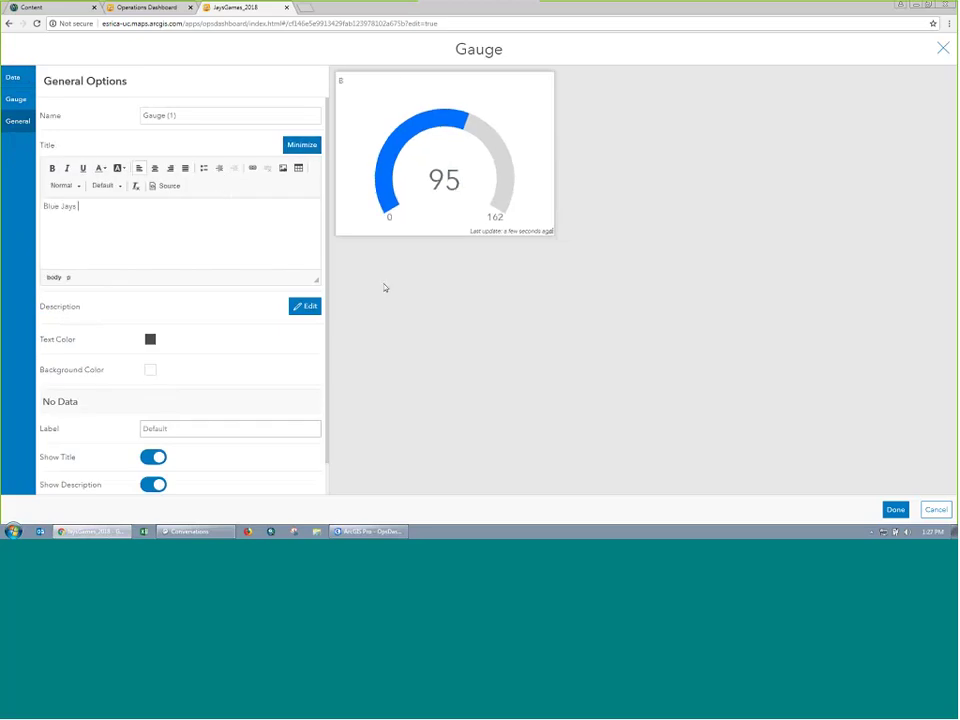
type("Games to Date")
left_click(895, 509)
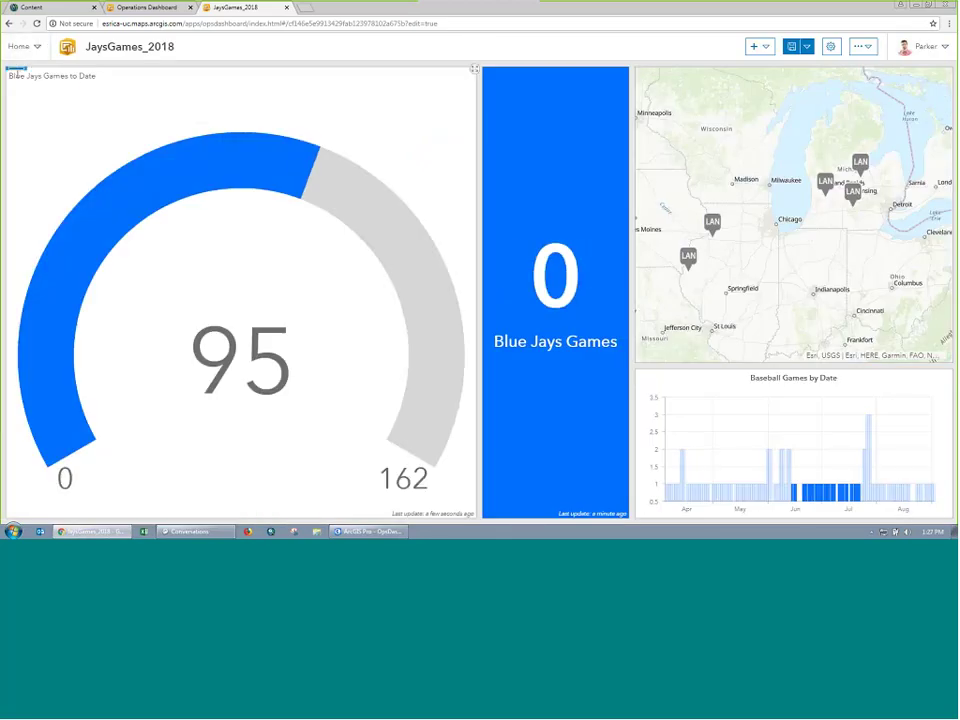
Step: Dock the gauge above the Blue Jays Games indicator, narrow their shared column, and save the dashboard
left_click_drag(15, 74, 550, 86)
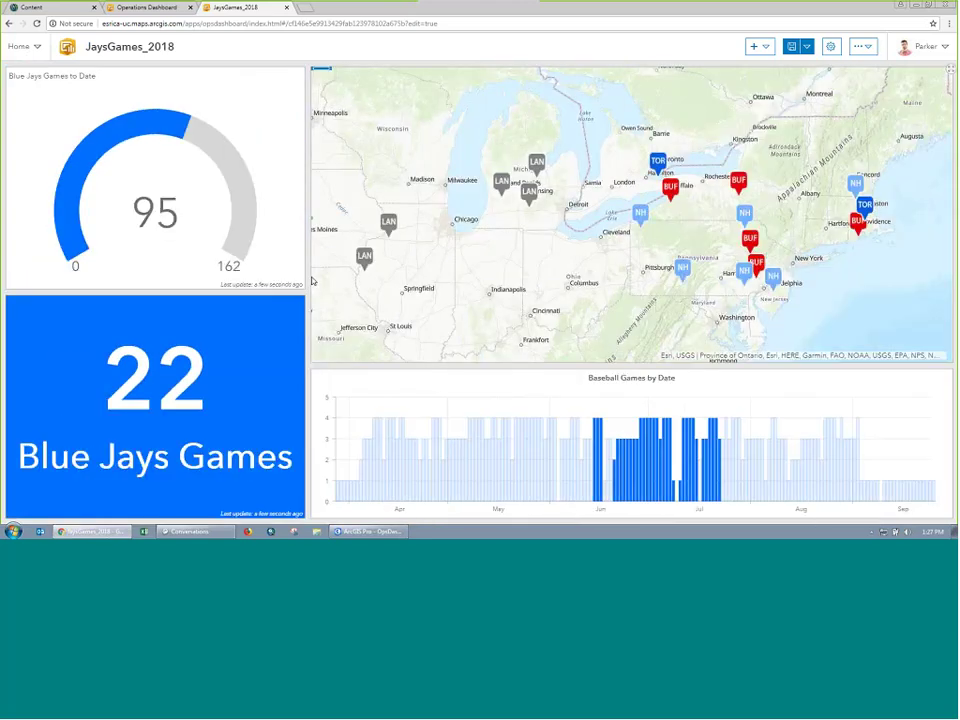
left_click_drag(309, 280, 264, 282)
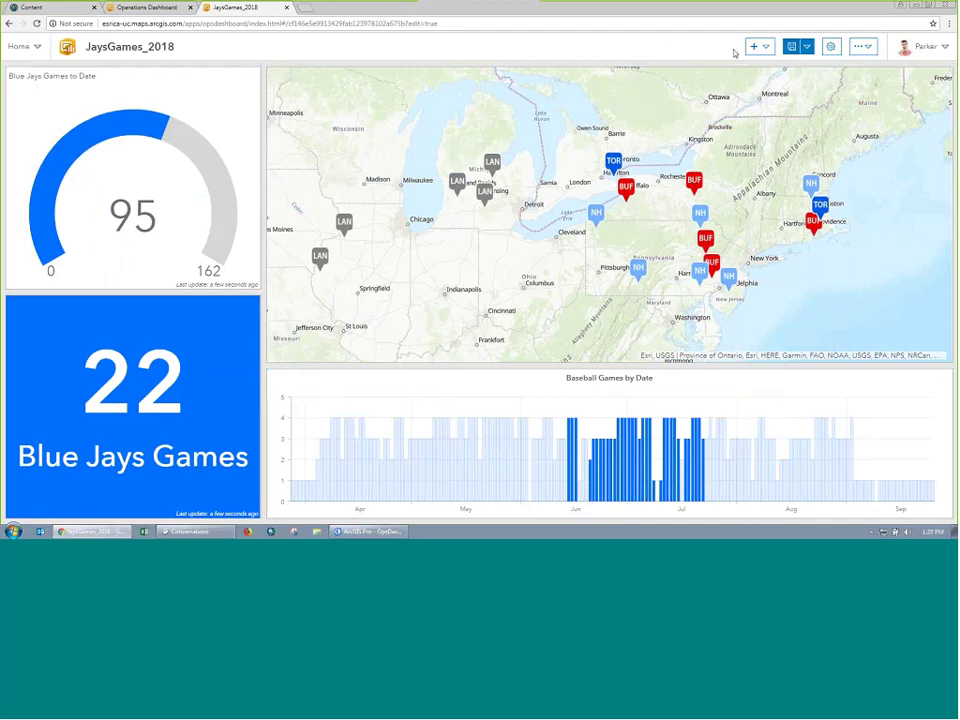
left_click(792, 46)
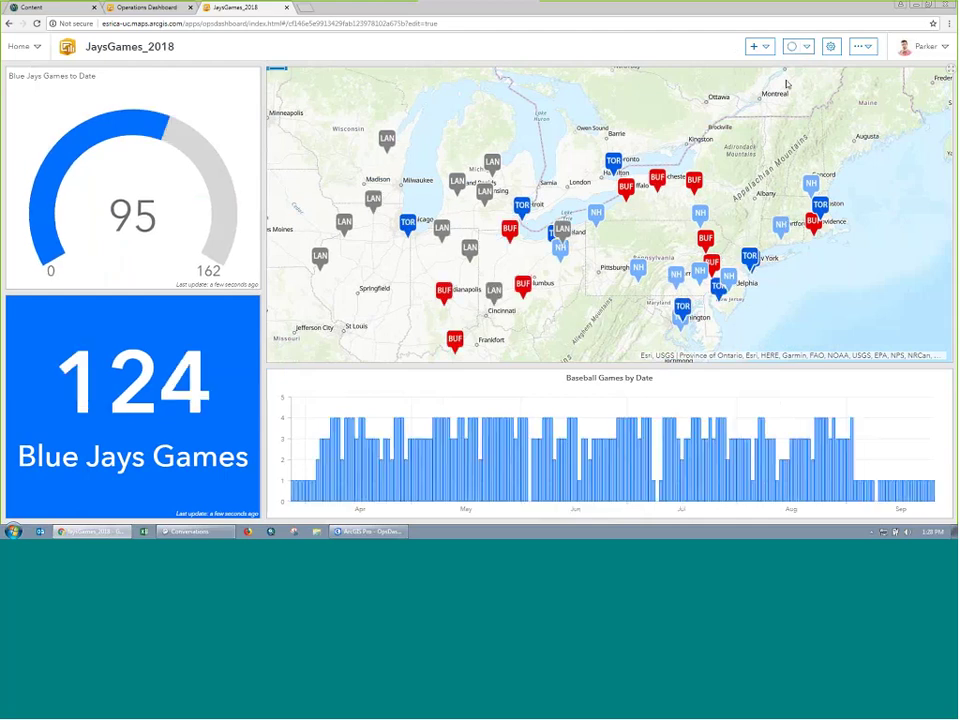
Step: Select the dashboard's share link and try the Dark theme before switching back to Light
left_click(868, 47)
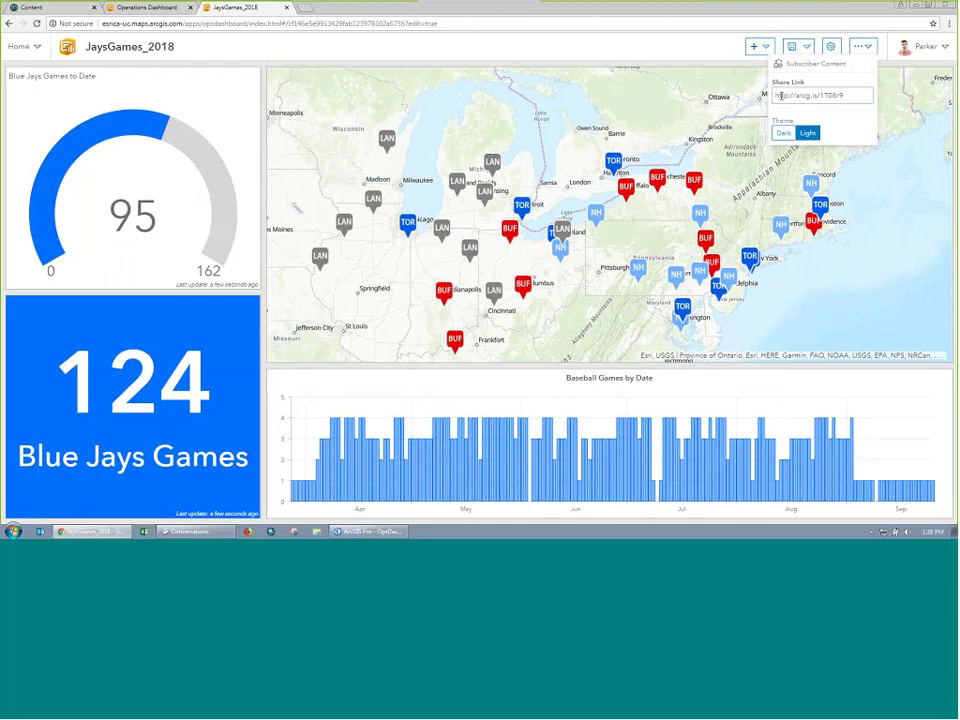
left_click(812, 97)
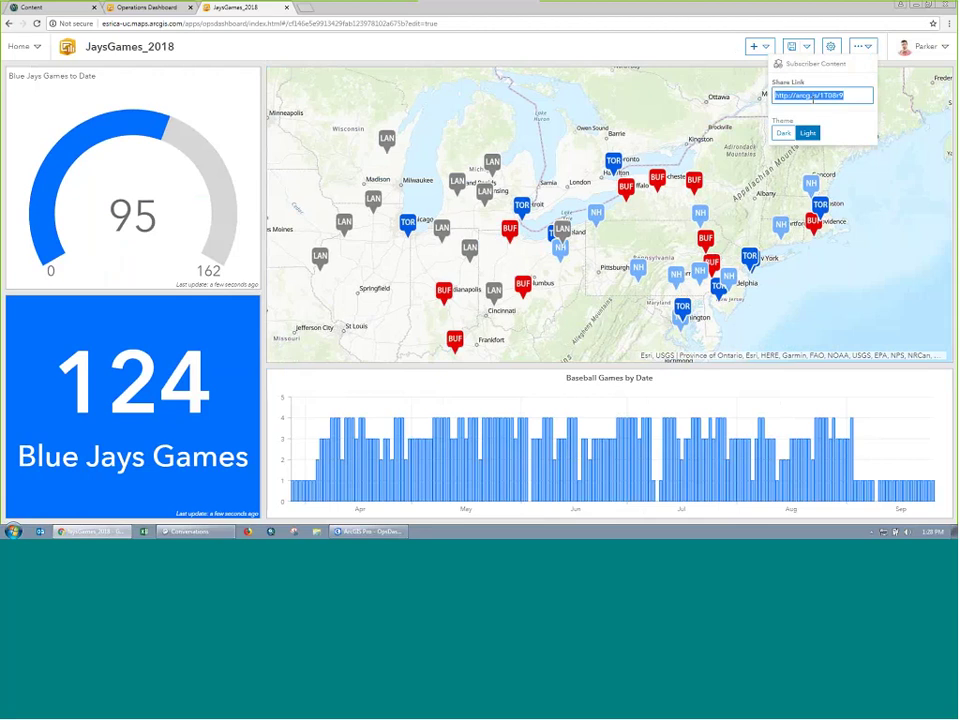
left_click(781, 133)
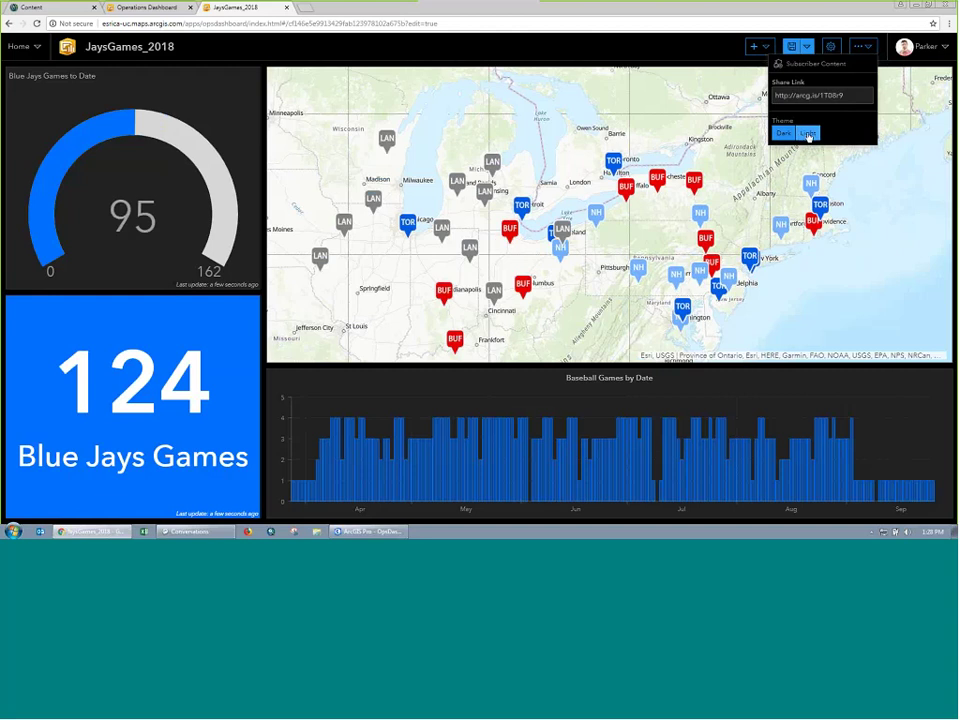
left_click(808, 135)
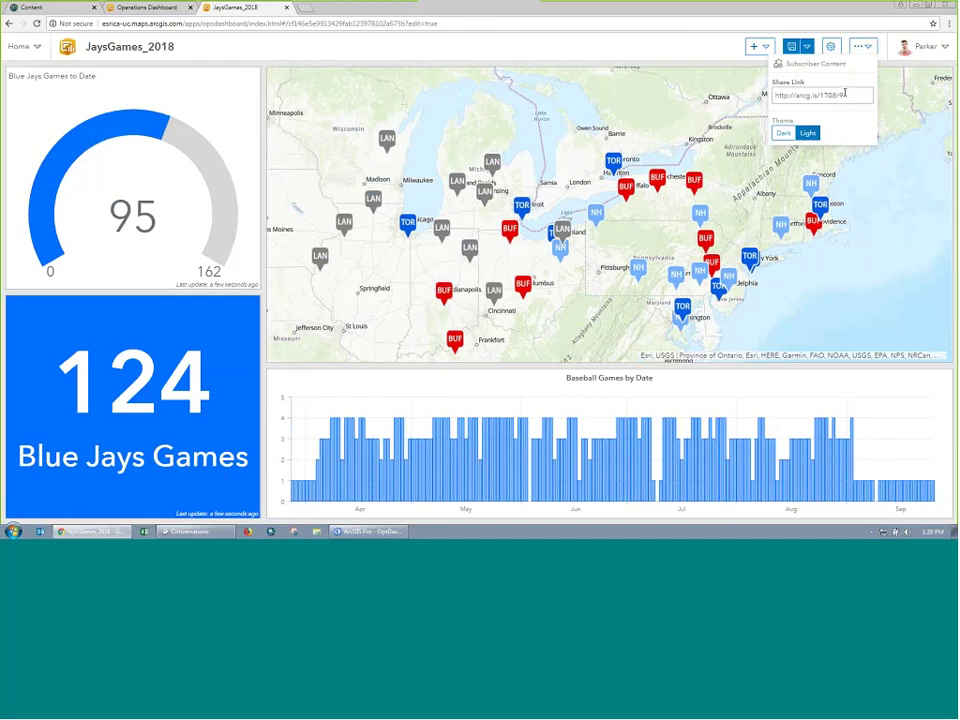
Step: Open the dashboard's item details page, leaving the editor without saving again
left_click(25, 50)
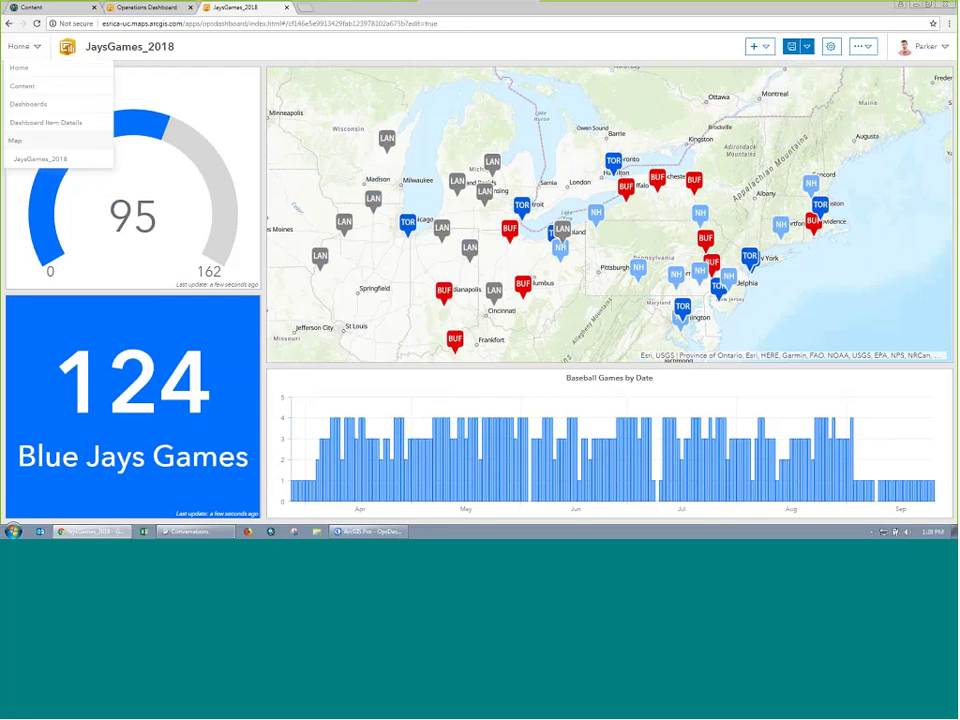
left_click(32, 124)
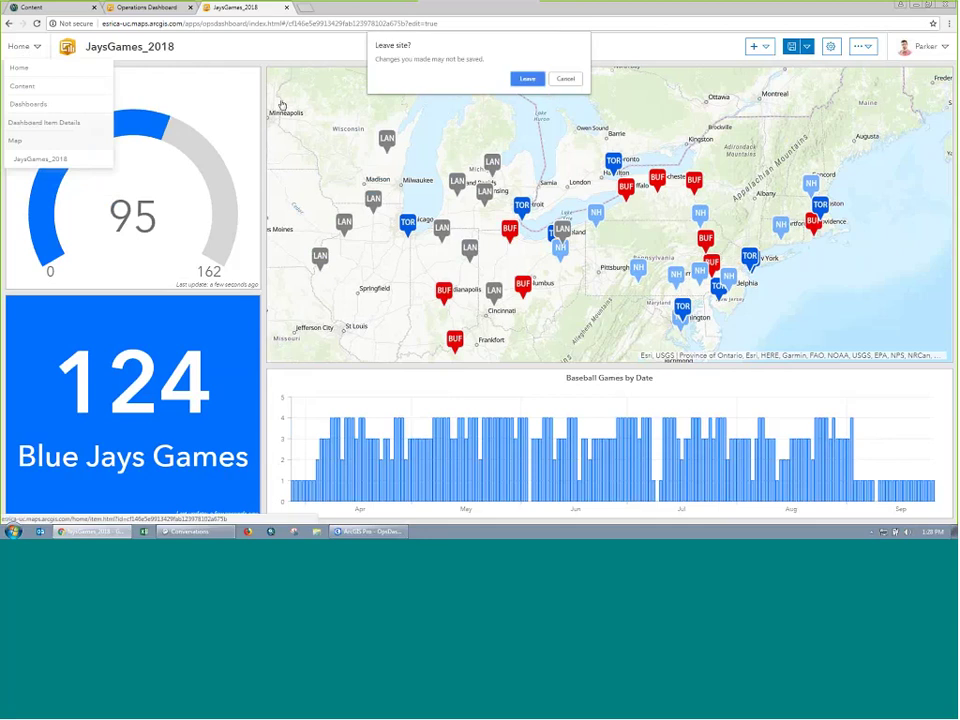
left_click(529, 79)
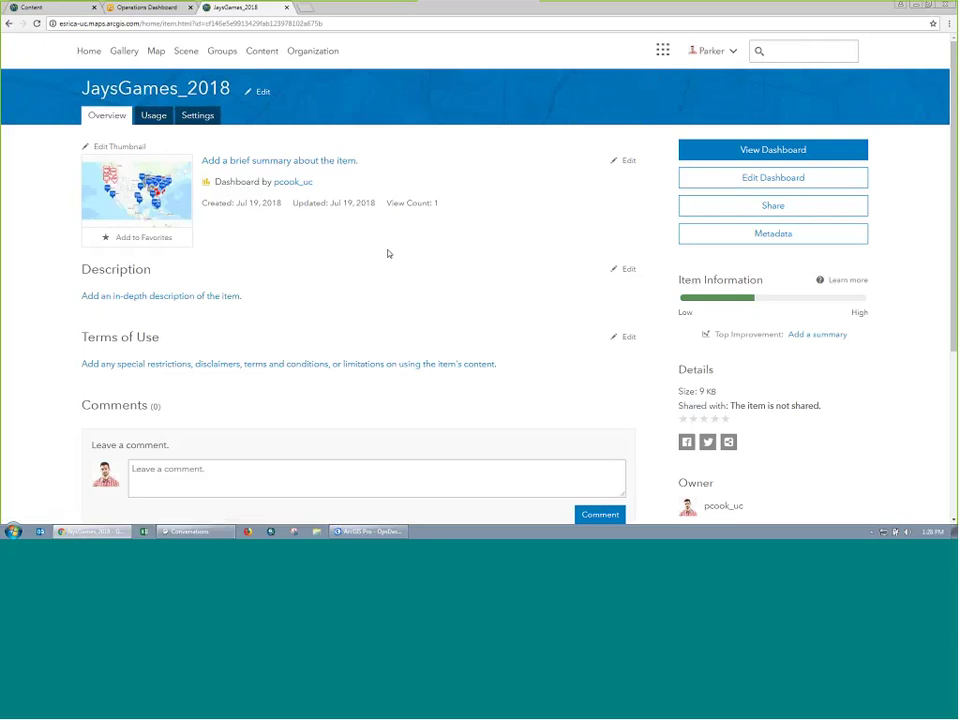
Step: Check the dashboard's sharing options and short URL on its item page without changing the sharing settings
left_click(737, 207)
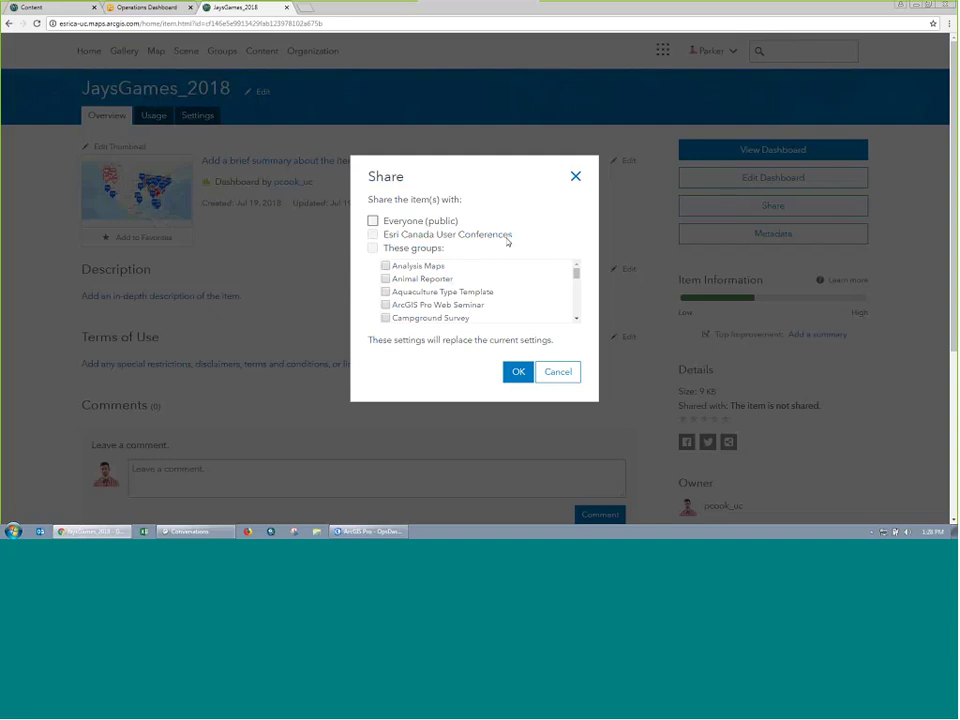
left_click(566, 373)
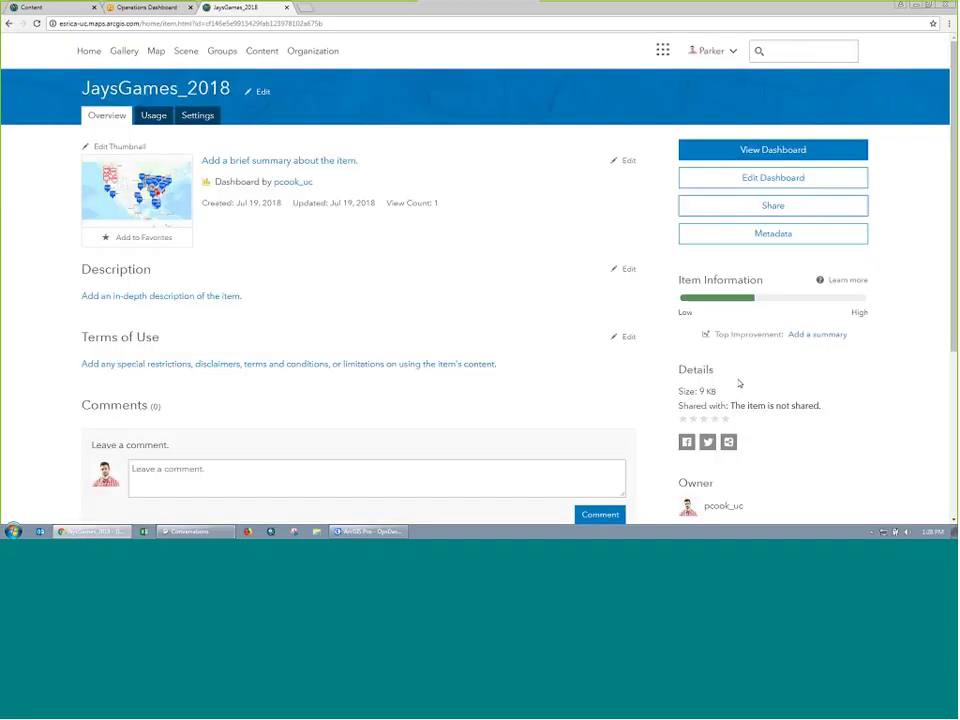
scroll(740, 383, "down", 1)
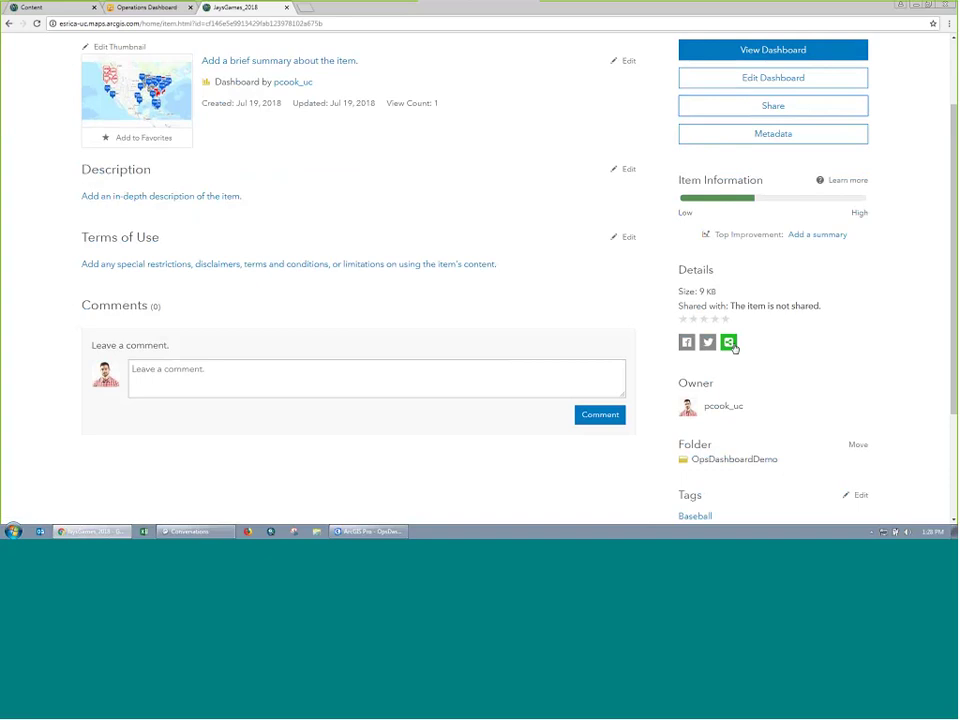
left_click(733, 344)
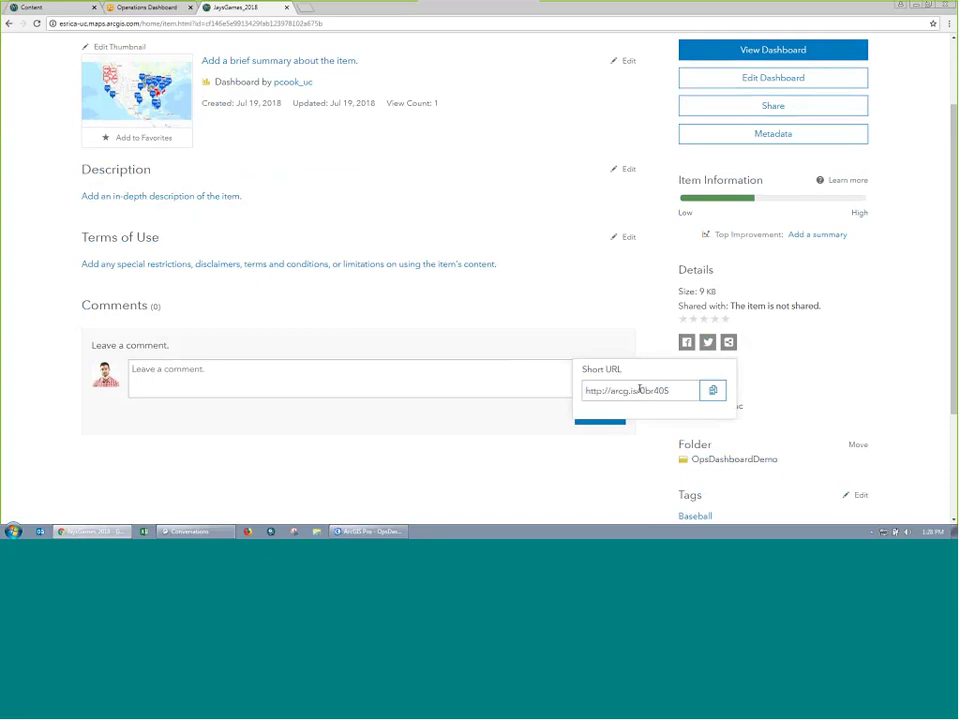
left_click(769, 361)
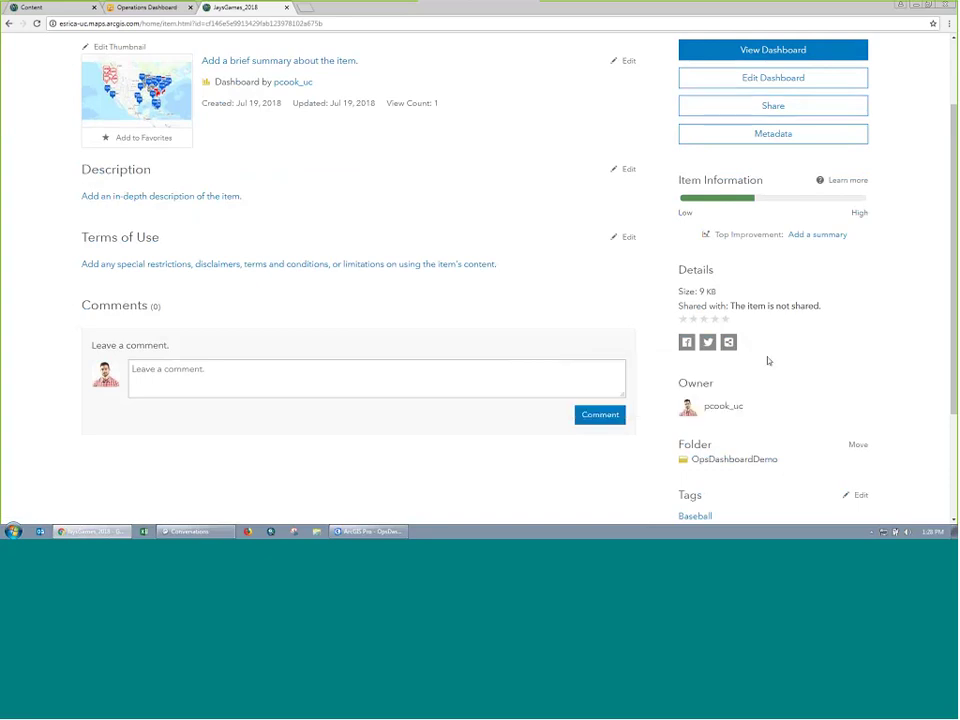
scroll(624, 337, "up", 1)
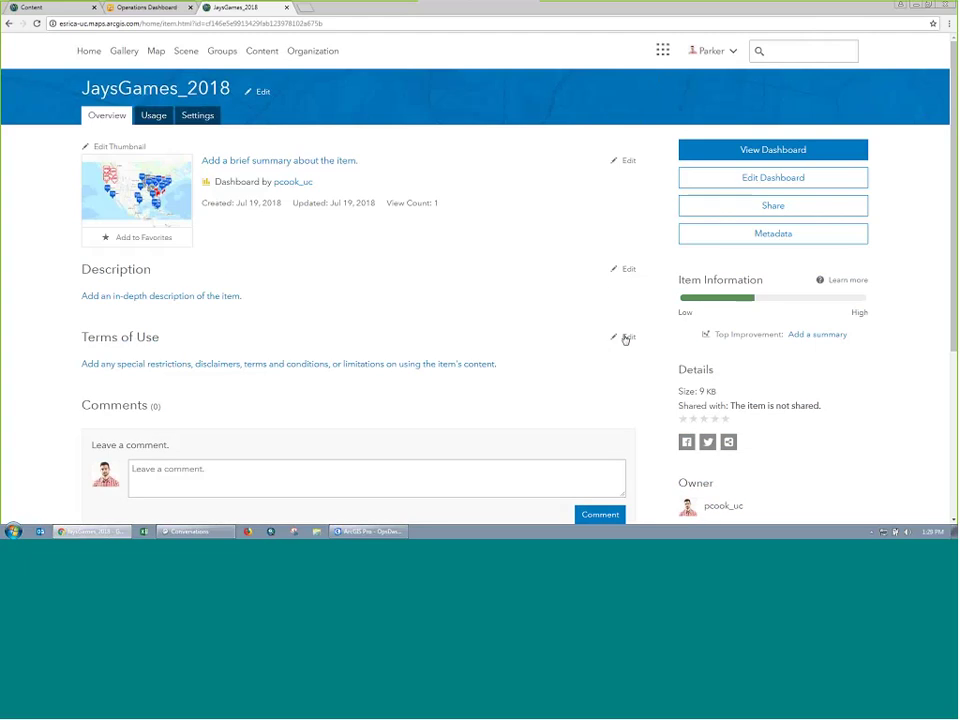
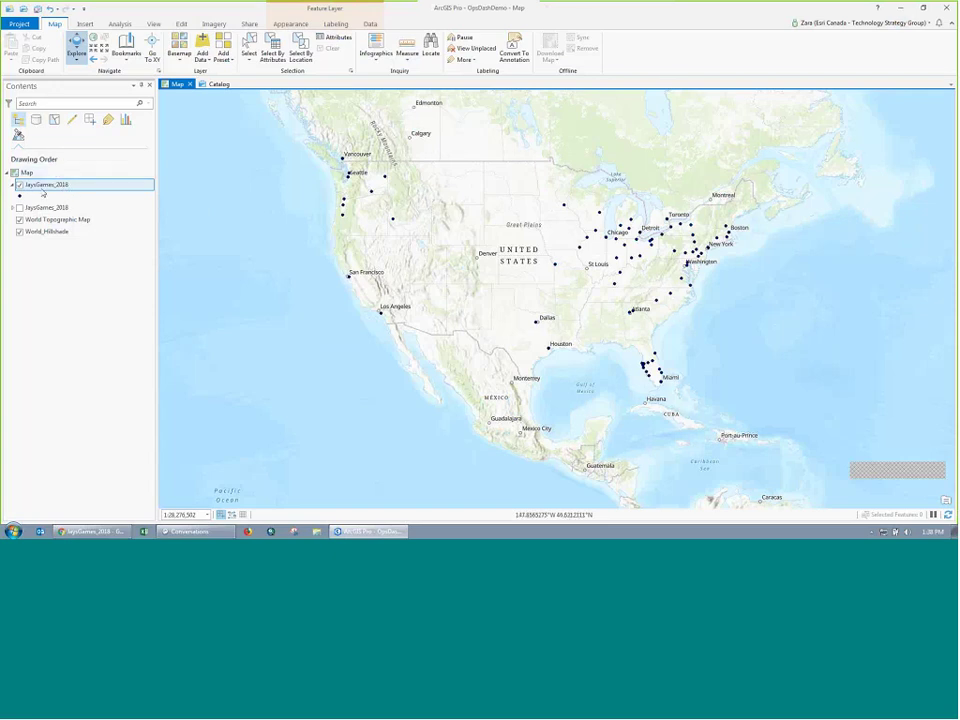
Step: In ArcGIS Pro, symbolize the upper JaysGames_2018 layer with Unique Values based on the Team field
left_click(45, 185)
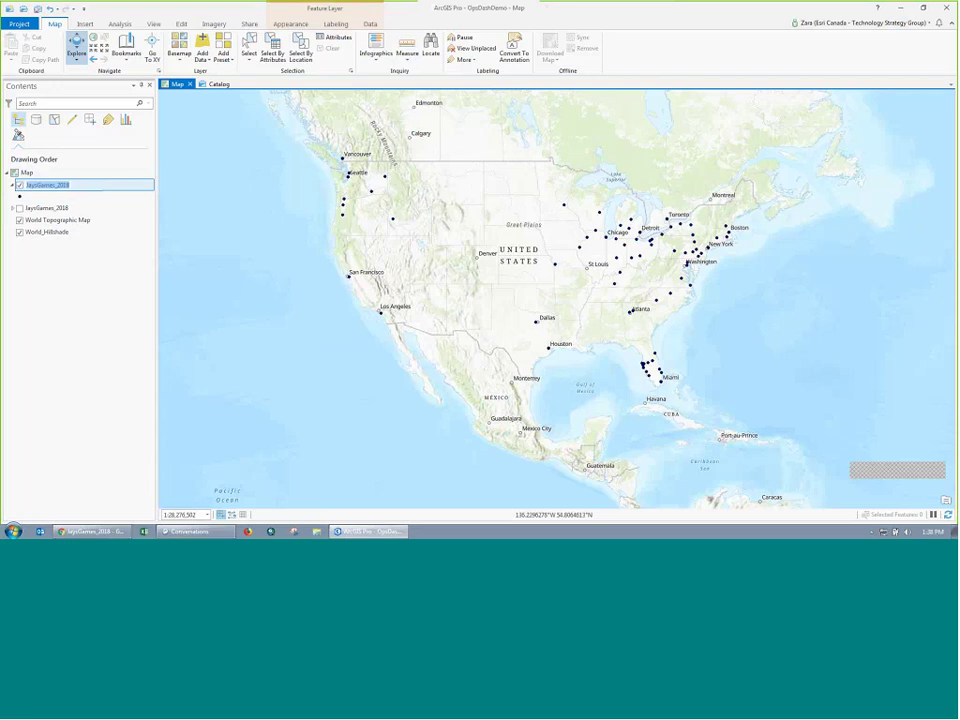
left_click(292, 24)
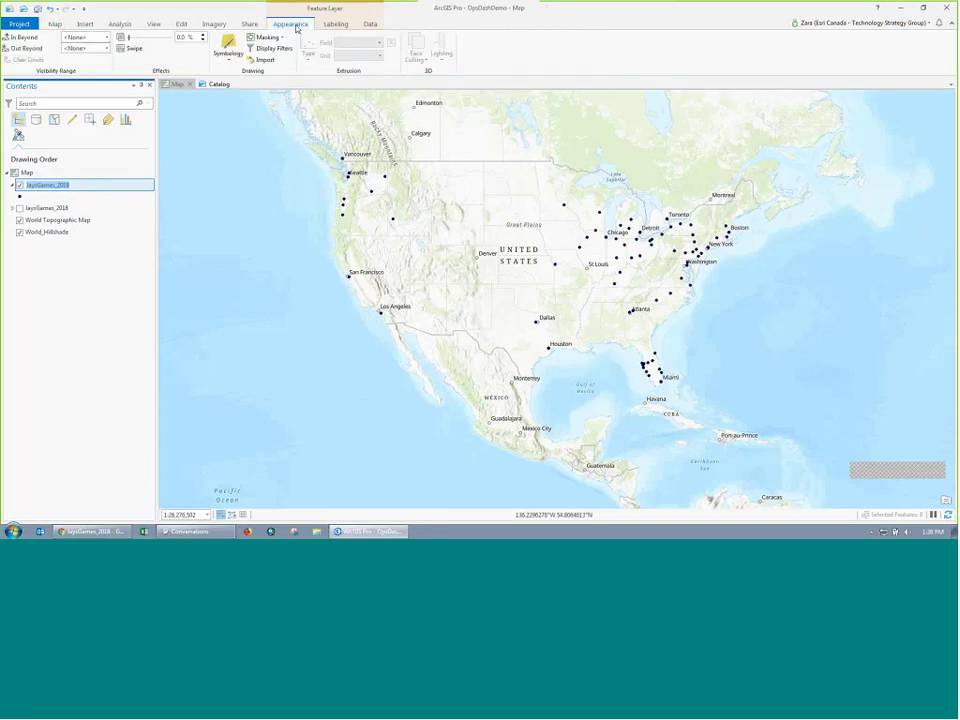
left_click(227, 43)
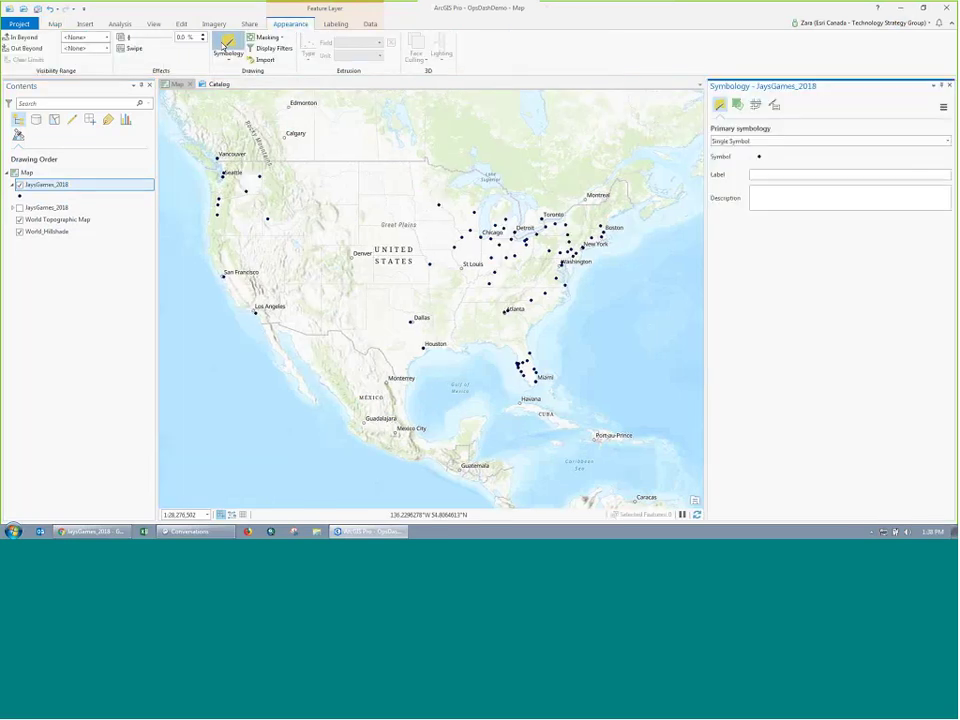
left_click(735, 142)
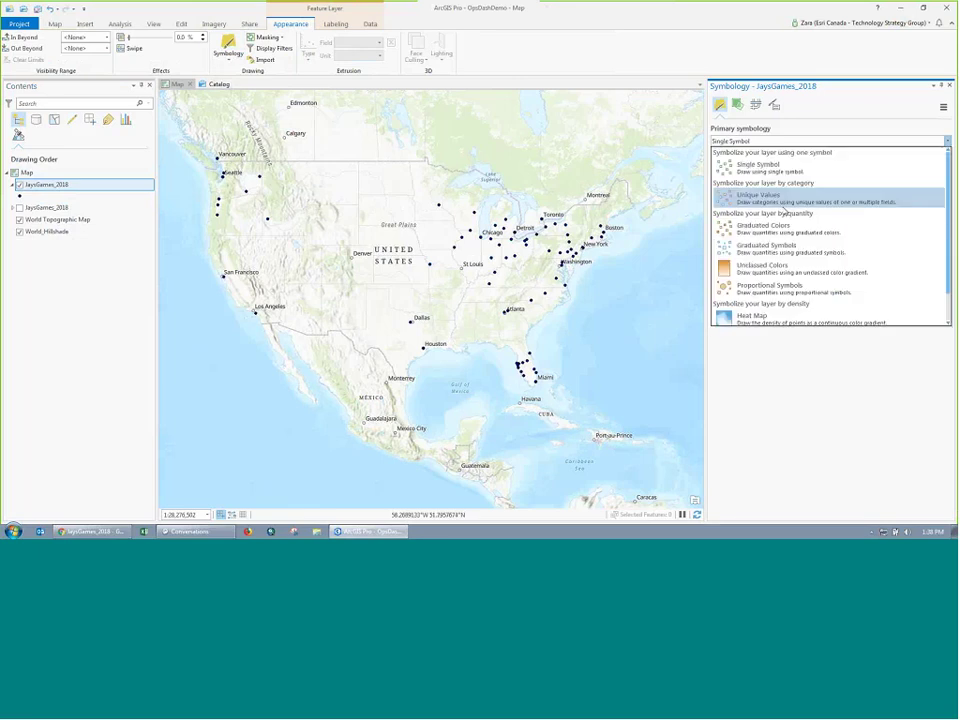
left_click(786, 198)
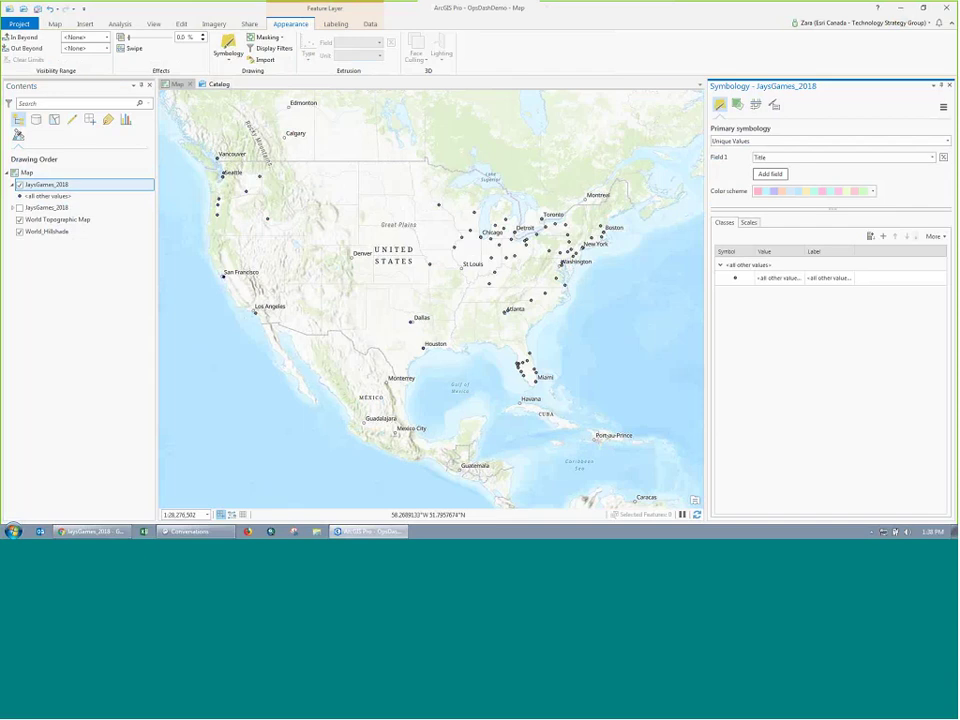
left_click(772, 159)
left_click(763, 215)
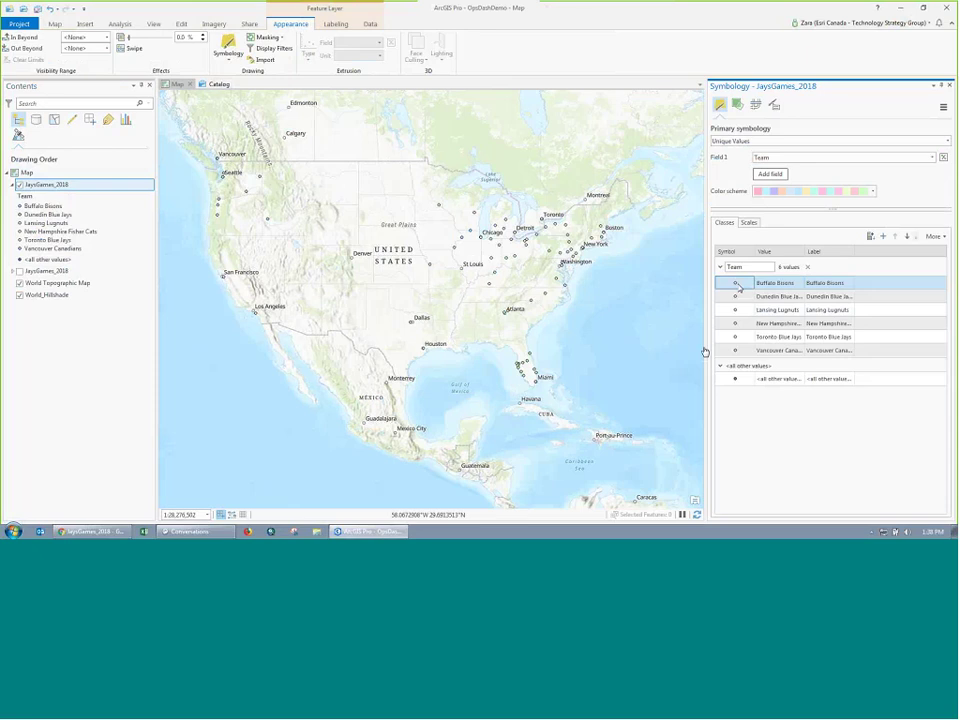
Step: Search the symbol gallery for "box pin" and assign the largest solid Box Pin to the Buffalo Bisons class
left_click(738, 286)
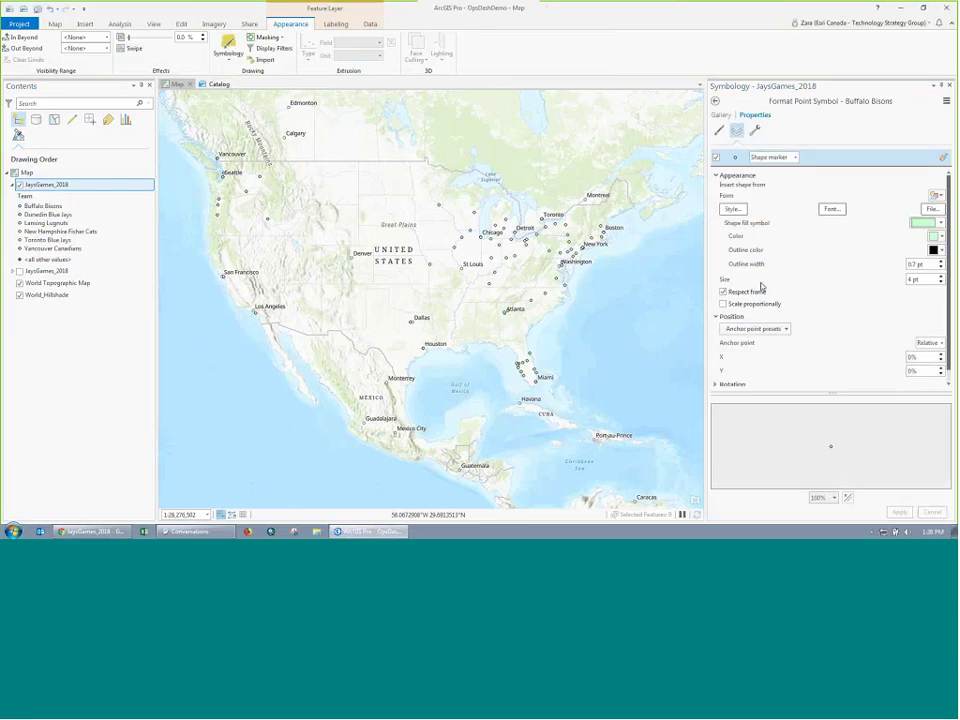
left_click(721, 115)
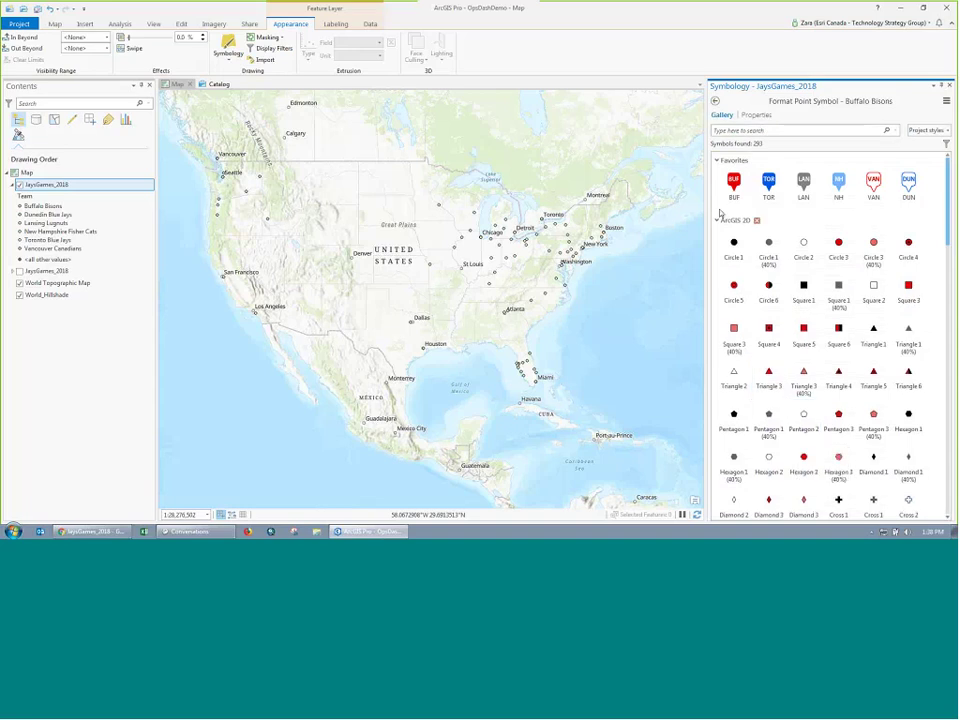
left_click(752, 131)
type("bo")
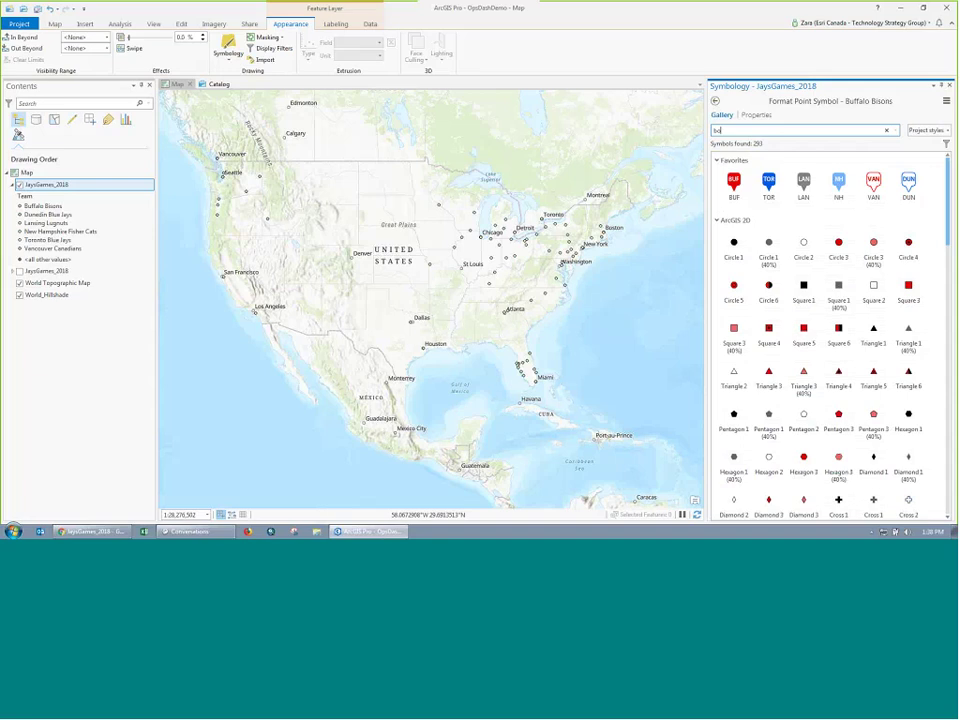
type("x pi")
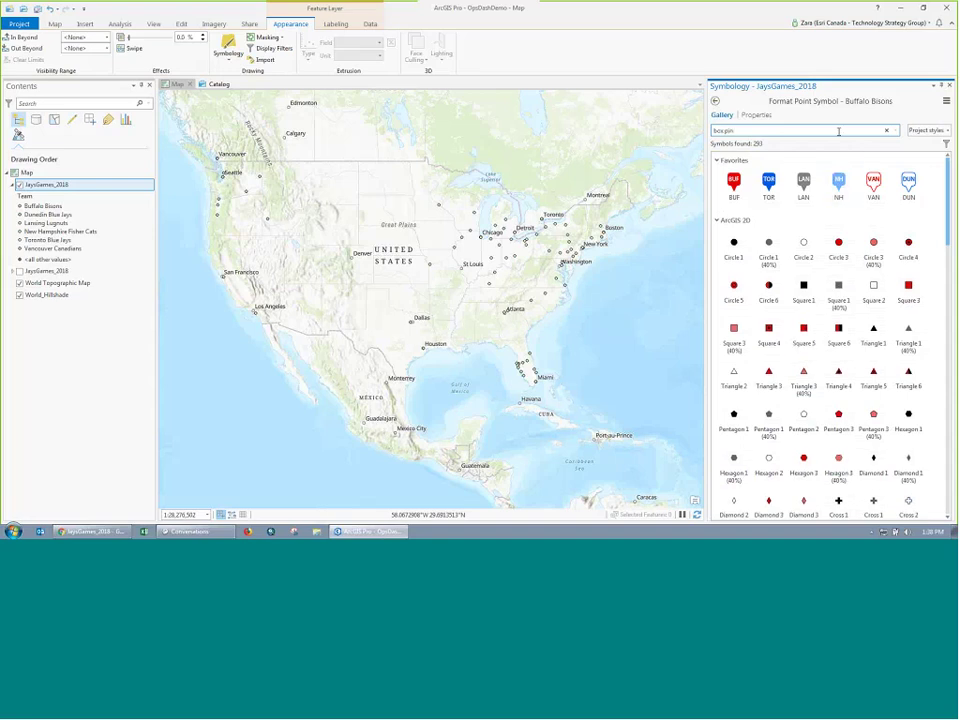
type("n")
key("Return")
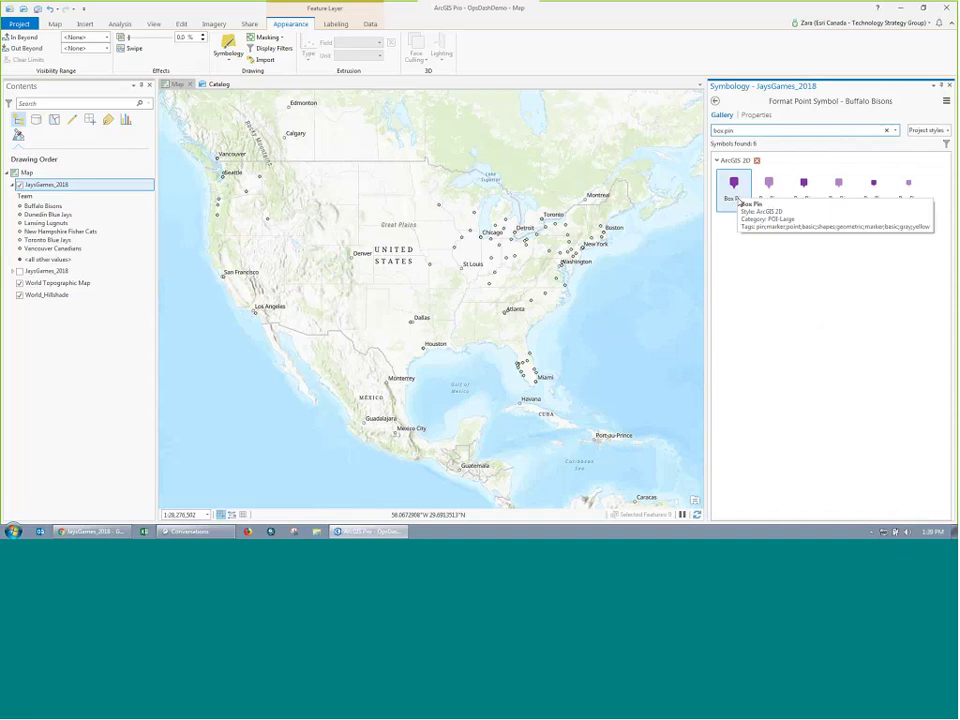
left_click(736, 196)
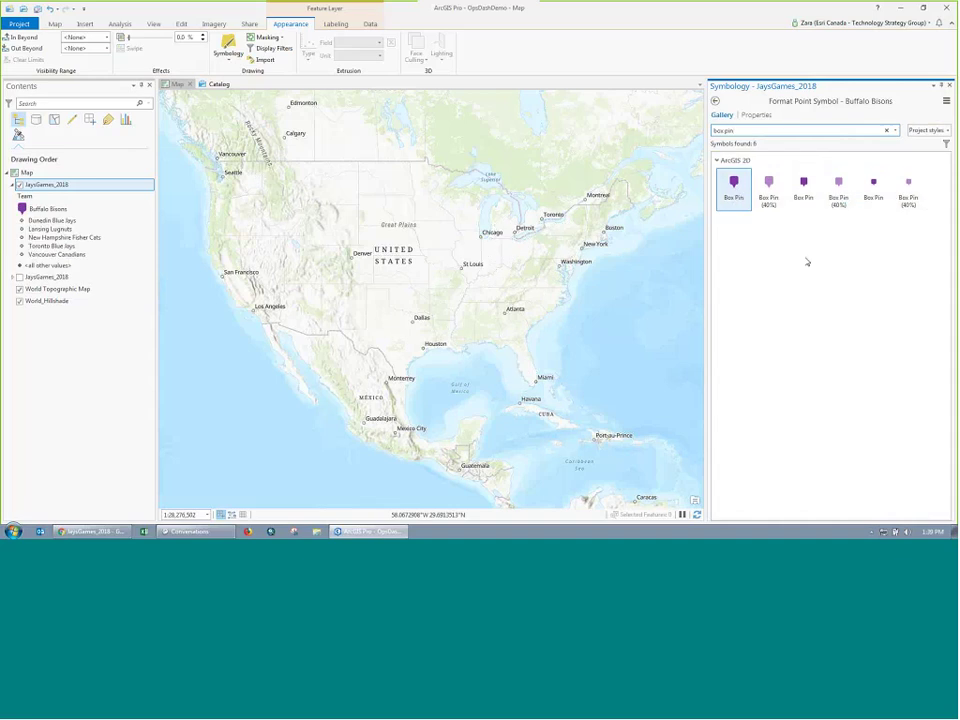
Step: Give the Buffalo Bisons pin a red fill, a 1 pt white outline and a 30 pt size, and apply the changes
left_click(755, 114)
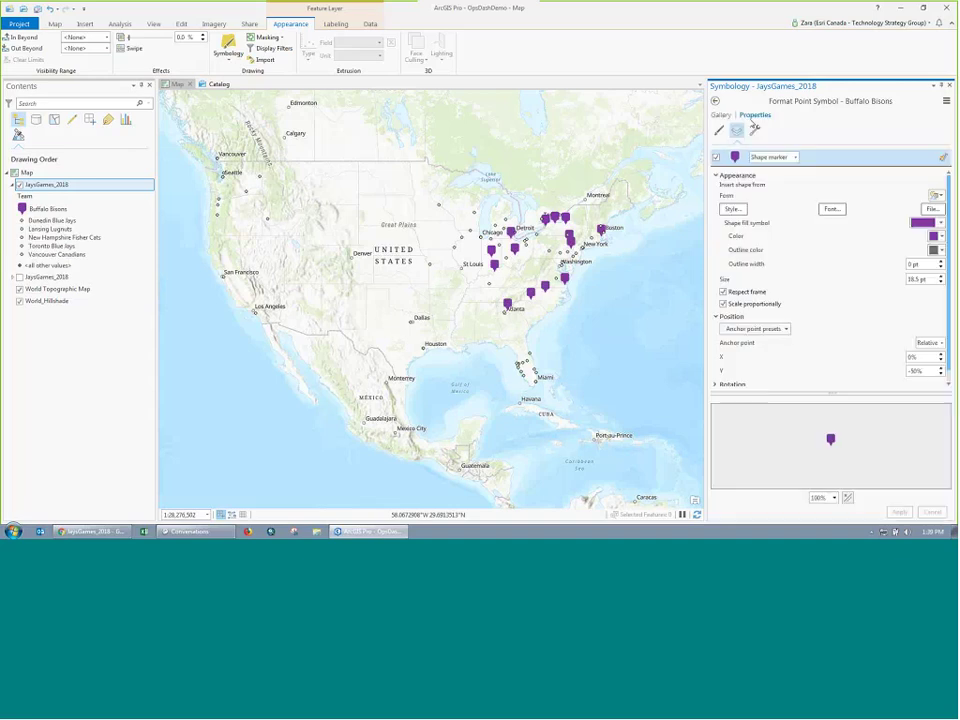
left_click(939, 237)
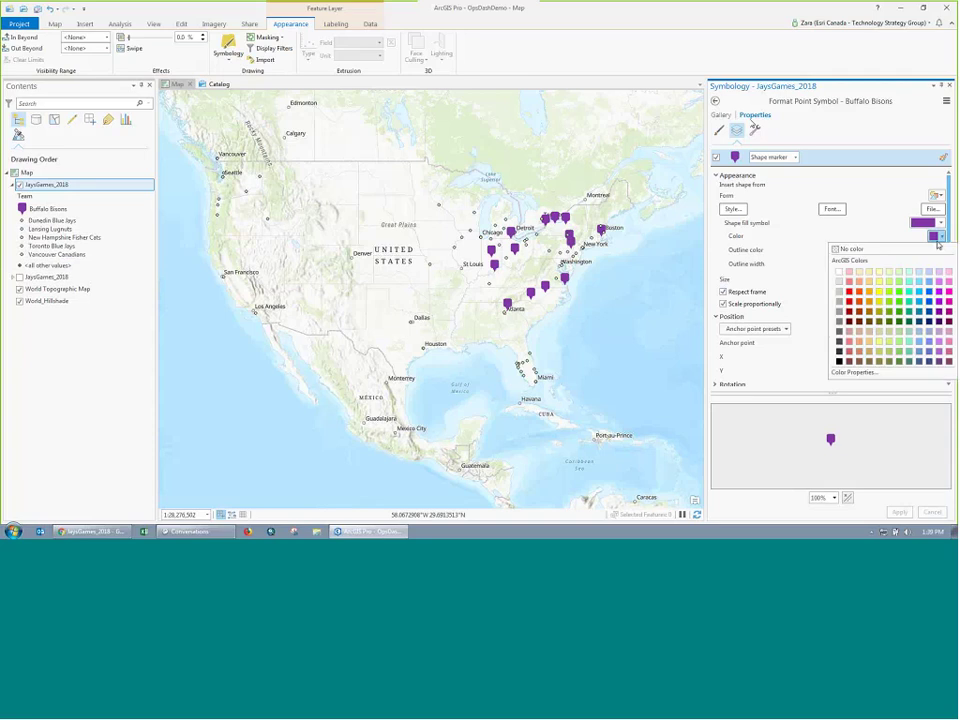
left_click(849, 301)
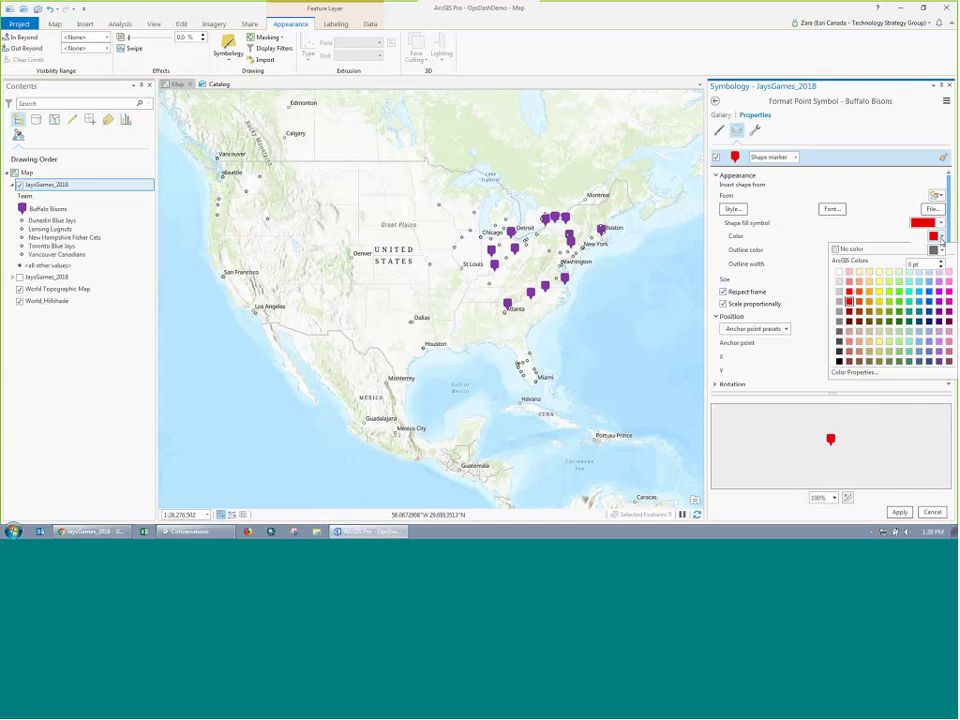
left_click(940, 250)
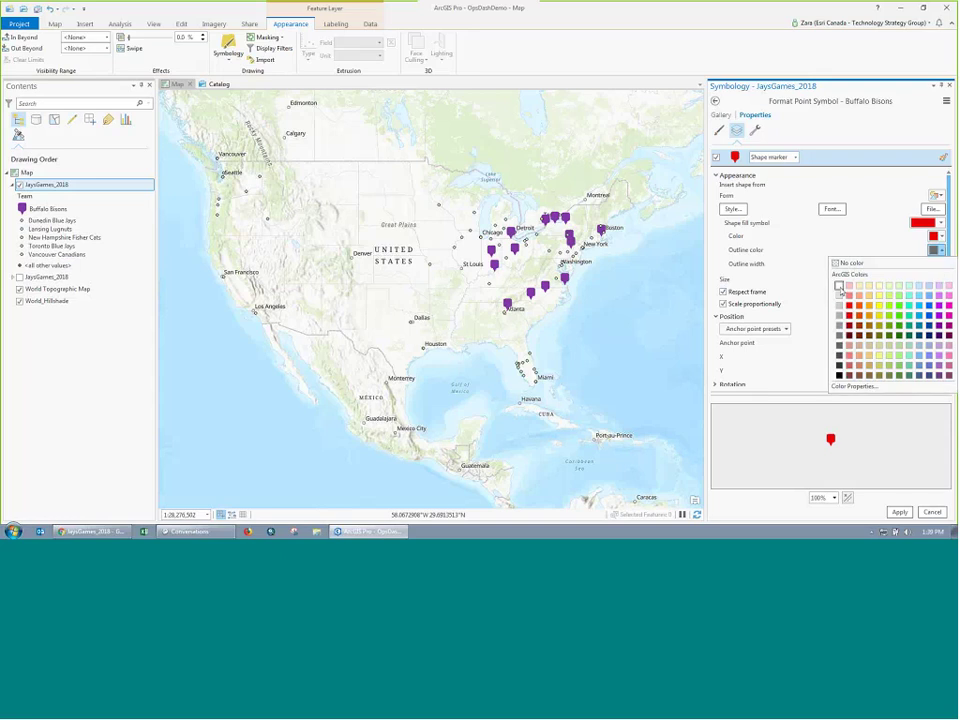
left_click(839, 286)
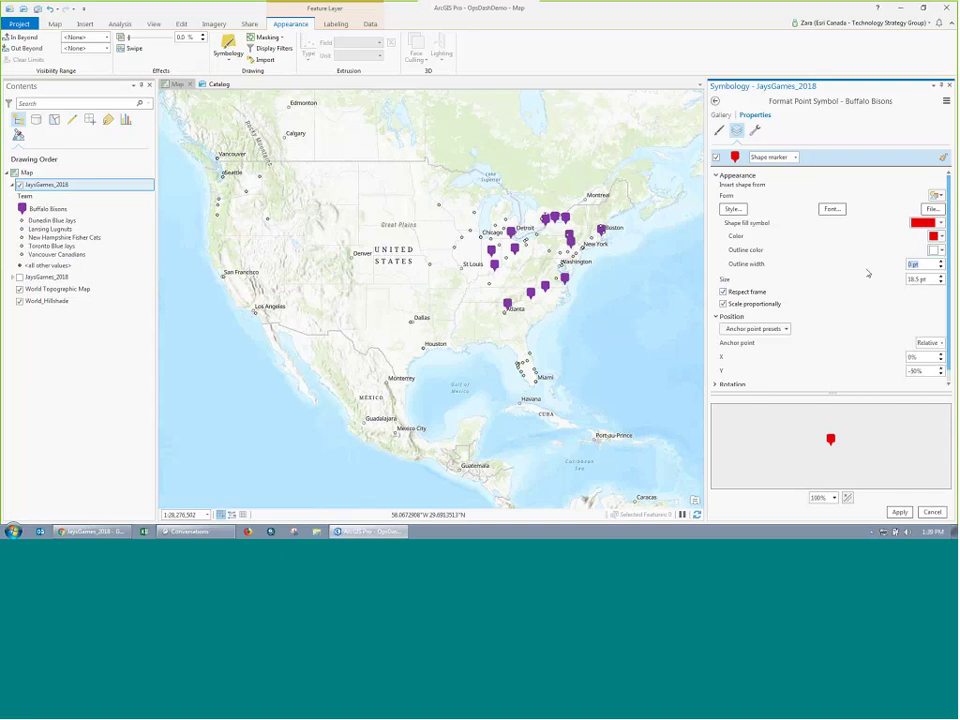
type("1")
key("Tab")
type("30")
left_click(921, 371)
scroll(834, 447, "up", 2)
left_click(905, 515)
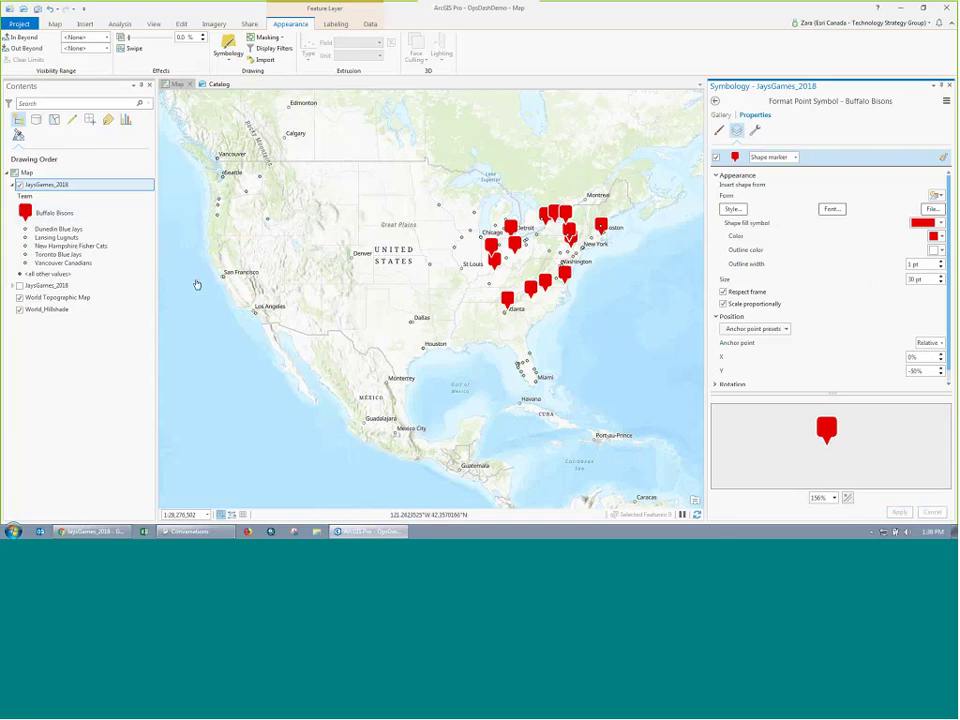
Step: Add a symbol layer above the red Buffalo Bisons pin and change its form from circle to the plain text marker
left_click(755, 132)
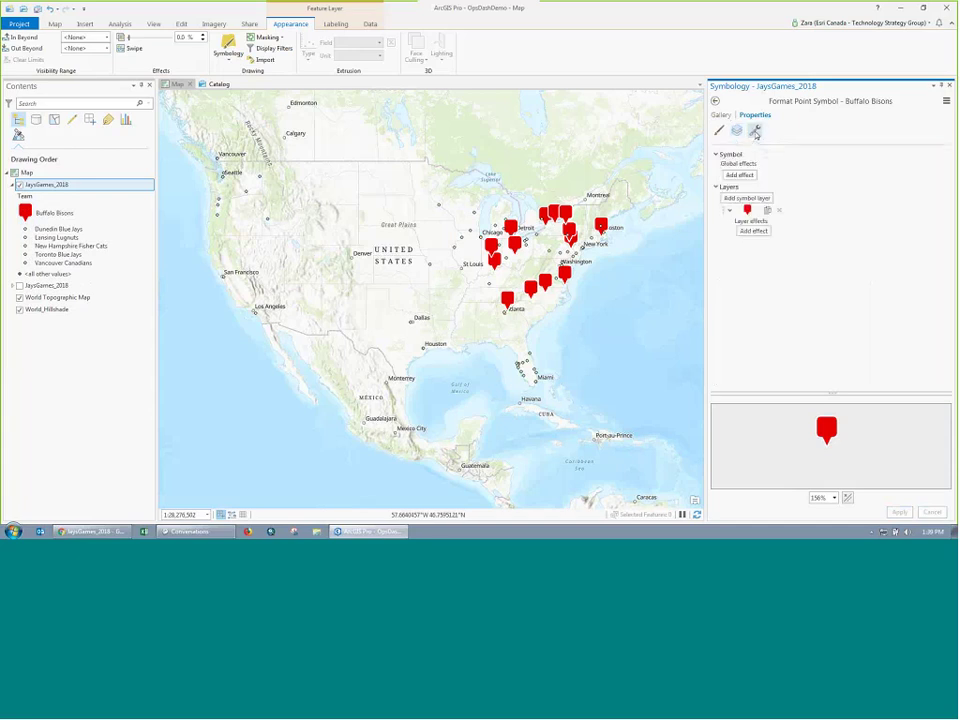
left_click(746, 198)
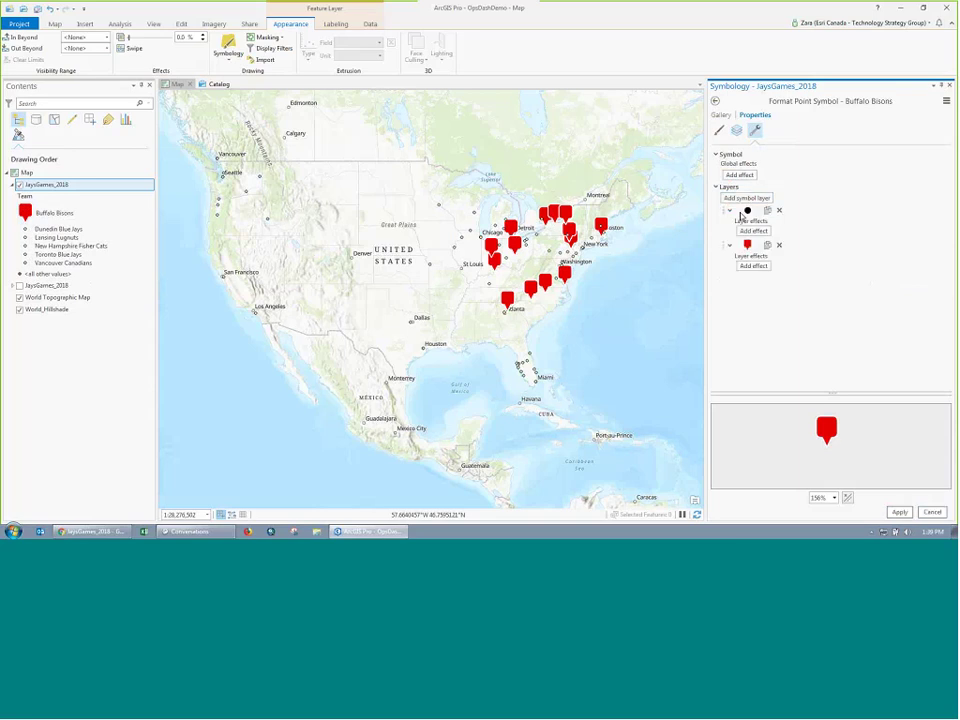
left_click(737, 132)
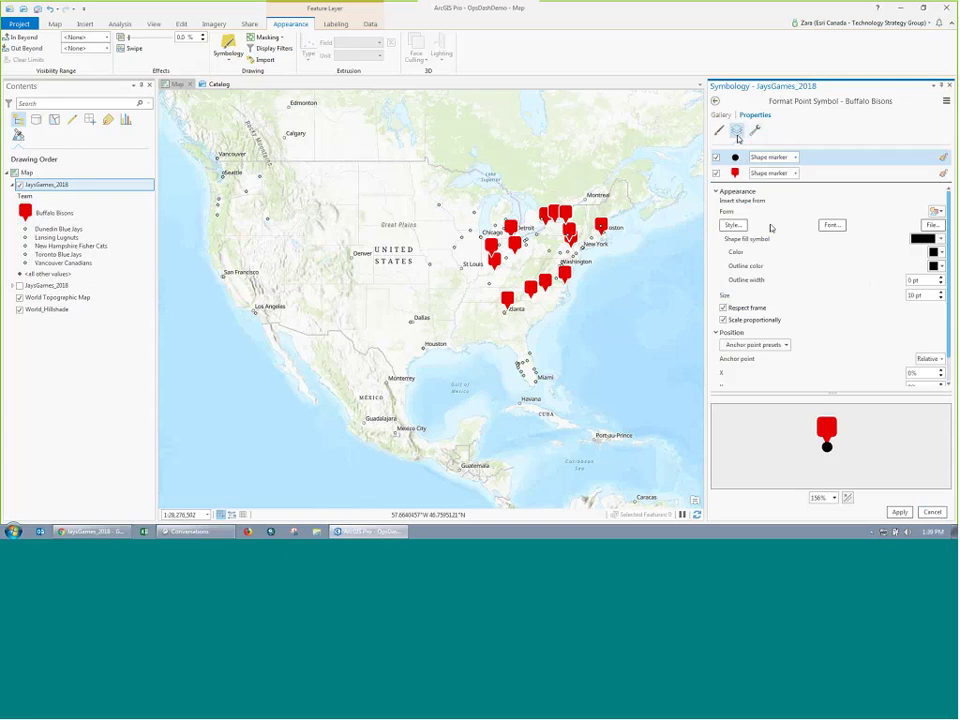
left_click(936, 212)
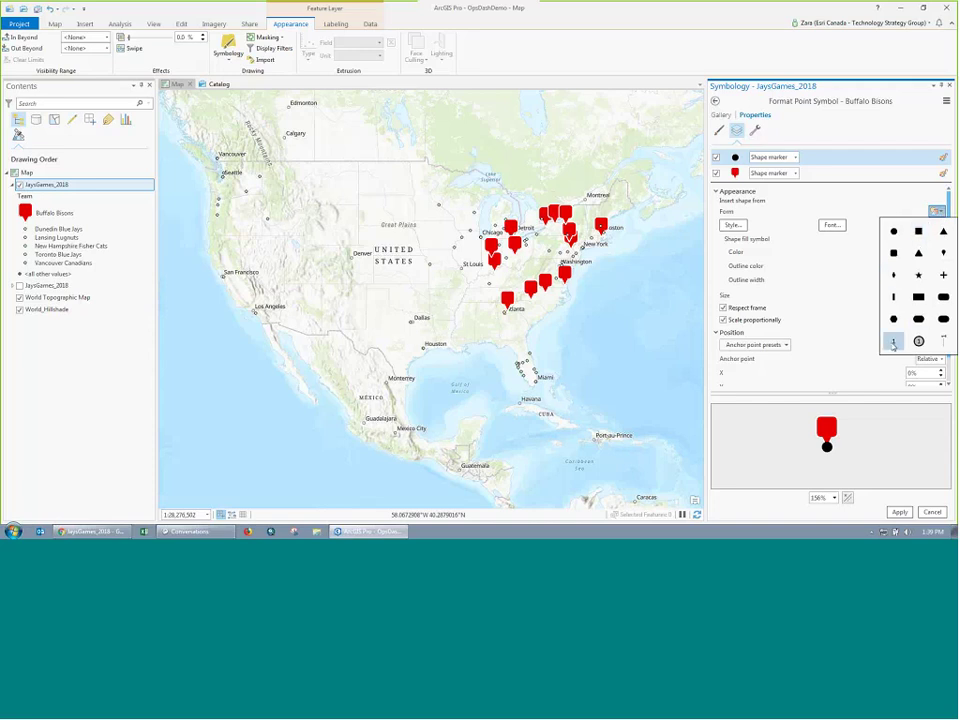
left_click(893, 343)
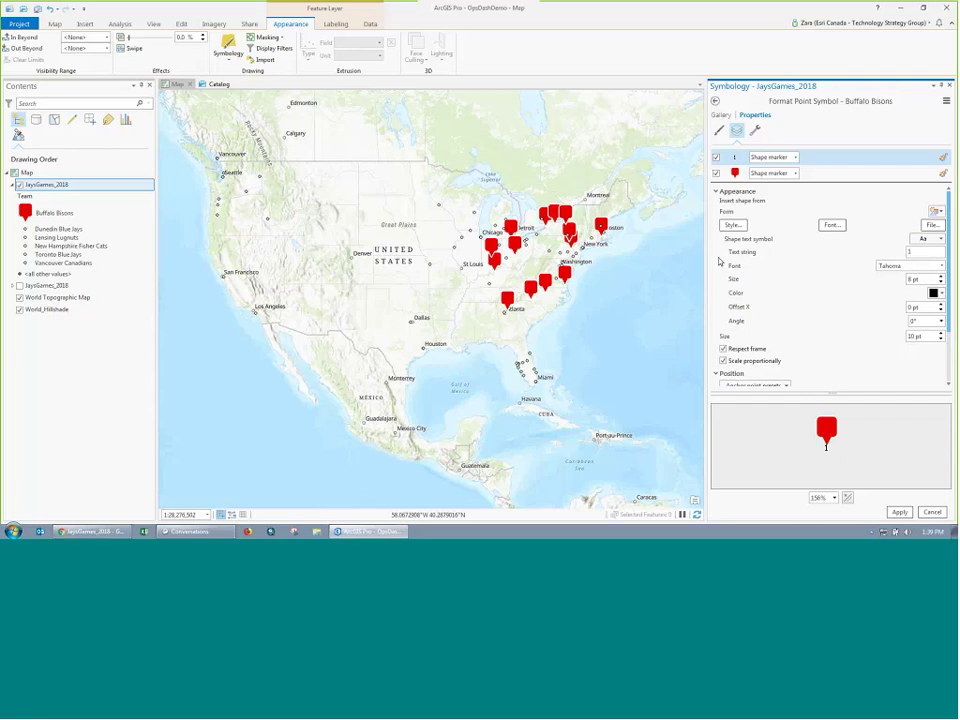
Step: Set the text marker's string to BUF, its font size to 9 pt and its color to white
double_click(895, 254)
type("BUG")
key("BackSpace")
type("F")
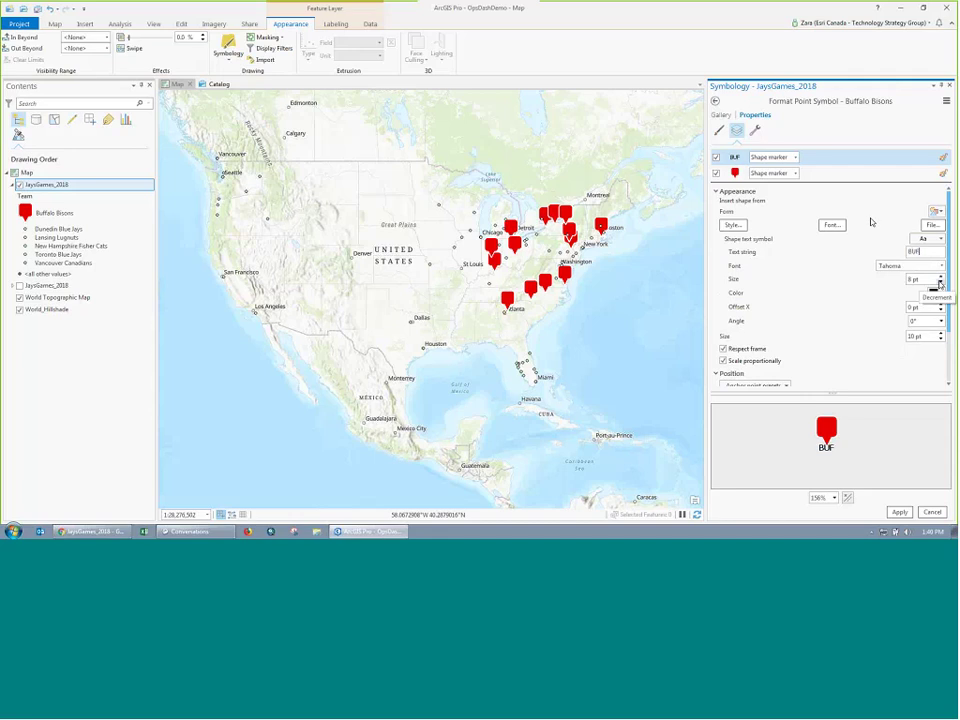
left_click(940, 276)
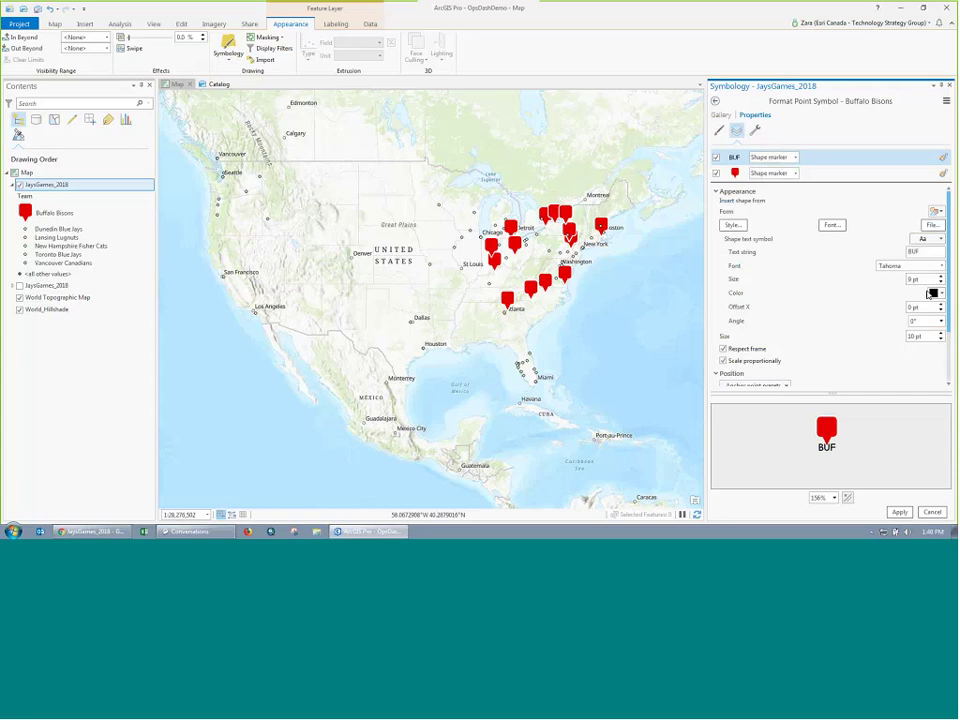
left_click(930, 292)
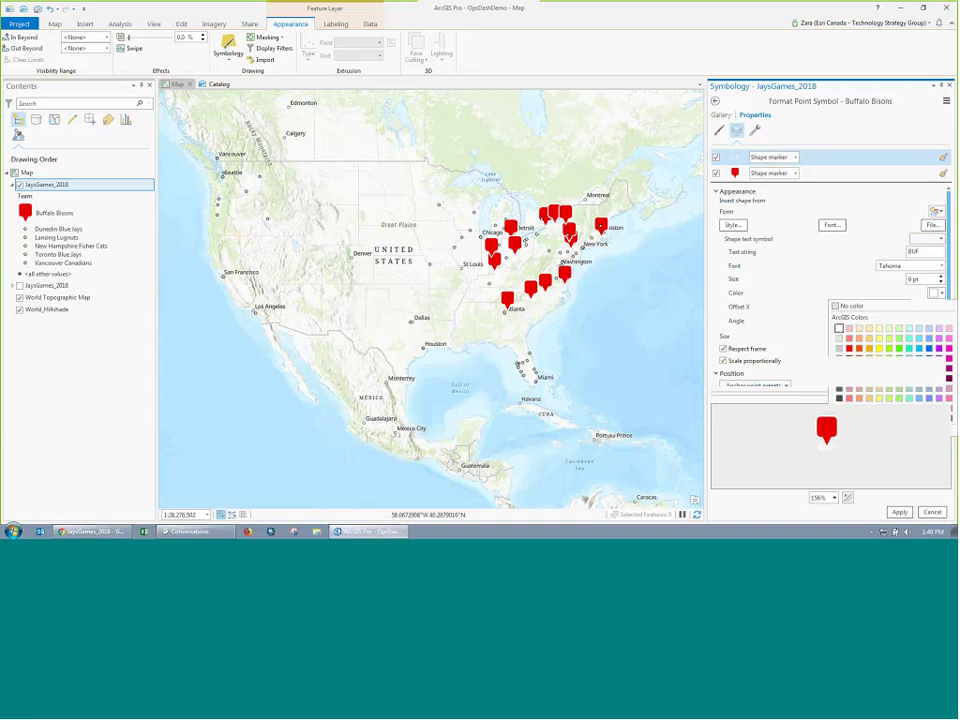
Step: Set the BUF text marker's Y anchor point to -190% and apply the change to the Buffalo Bisons symbol
scroll(771, 327, "down", 1)
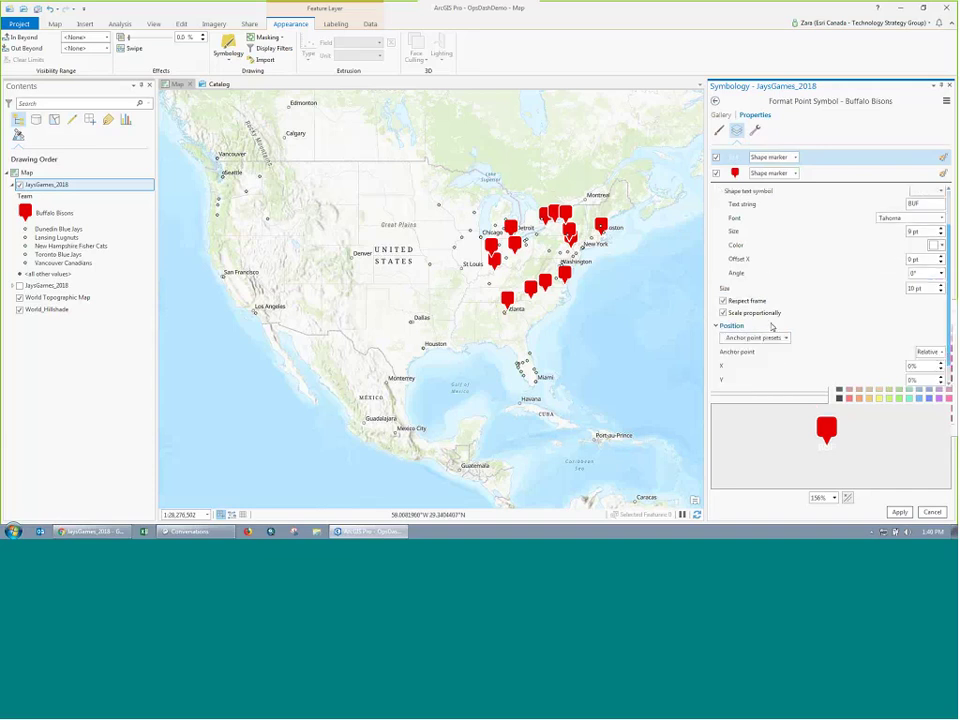
scroll(821, 365, "down", 1)
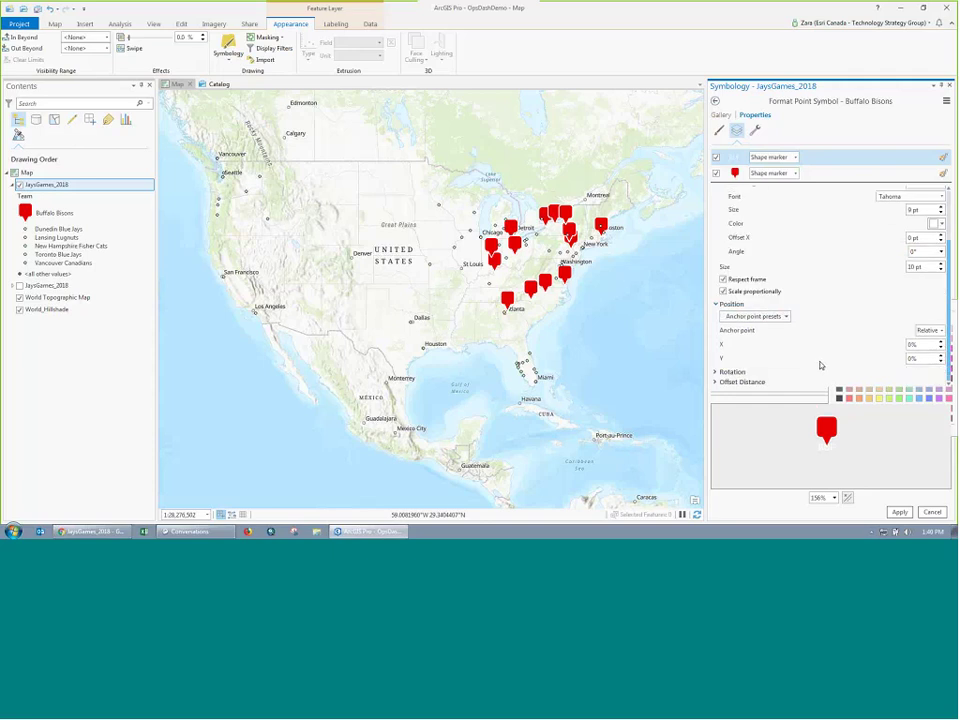
left_click_drag(918, 359, 904, 359)
type("-100")
key("Return")
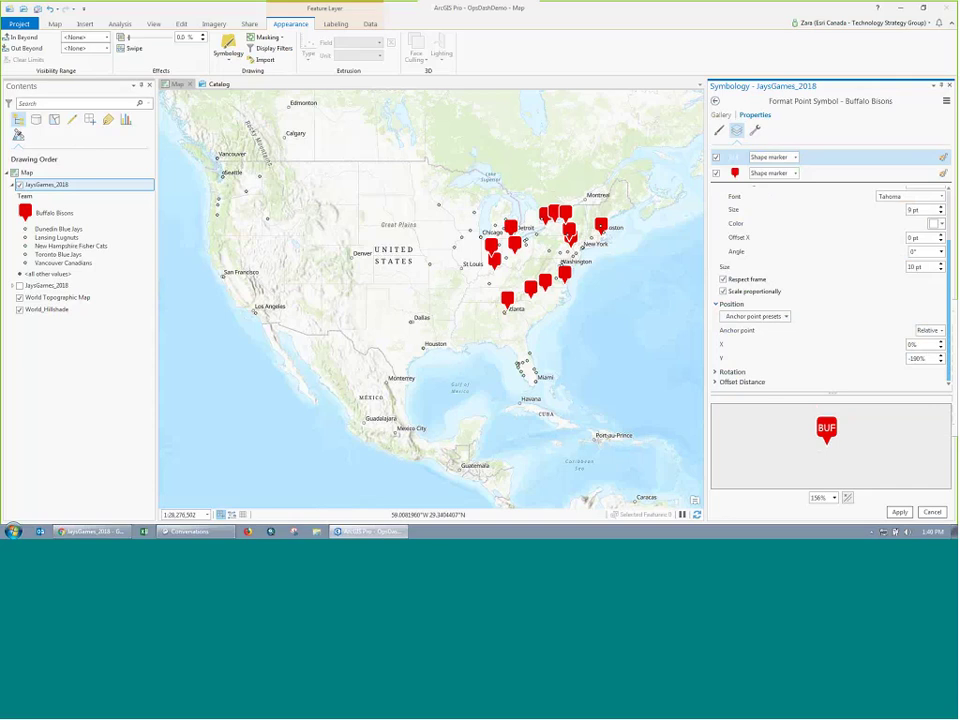
left_click(900, 513)
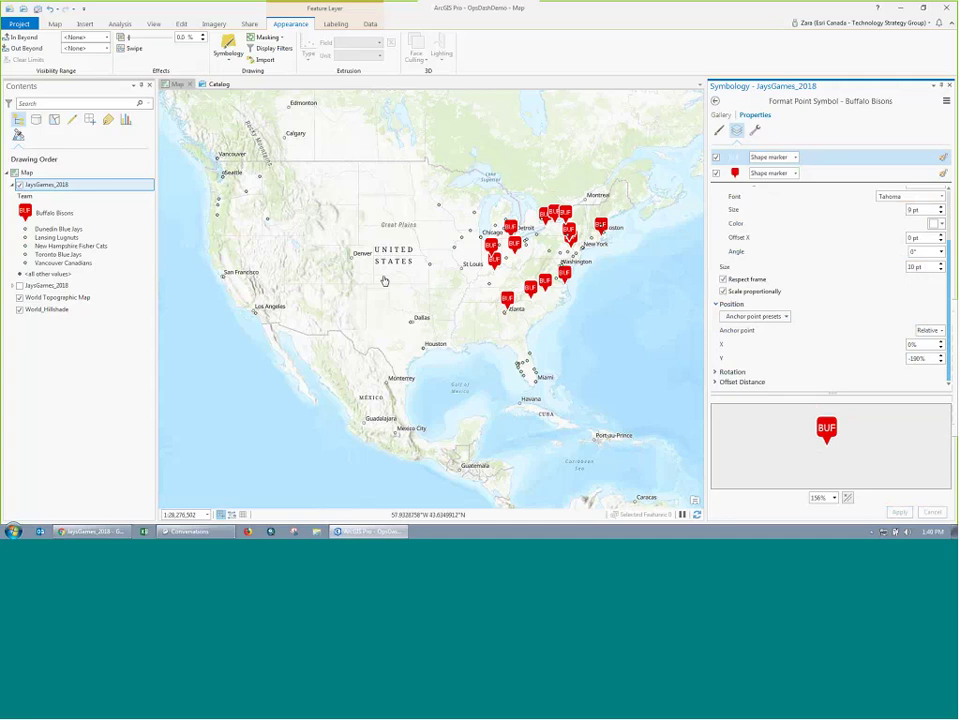
Step: Show the symbol's save-to-style options, and view a Vancouver Canadians game's pop-up in the JaysGames_2018 web map in Chrome
left_click(945, 102)
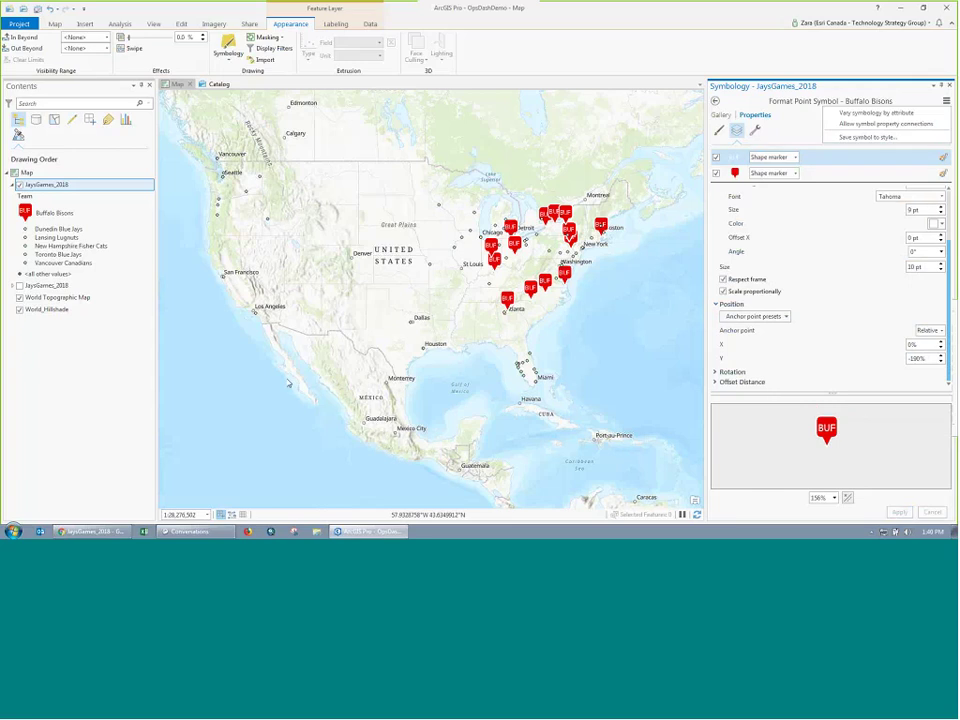
mouse_move(90, 533)
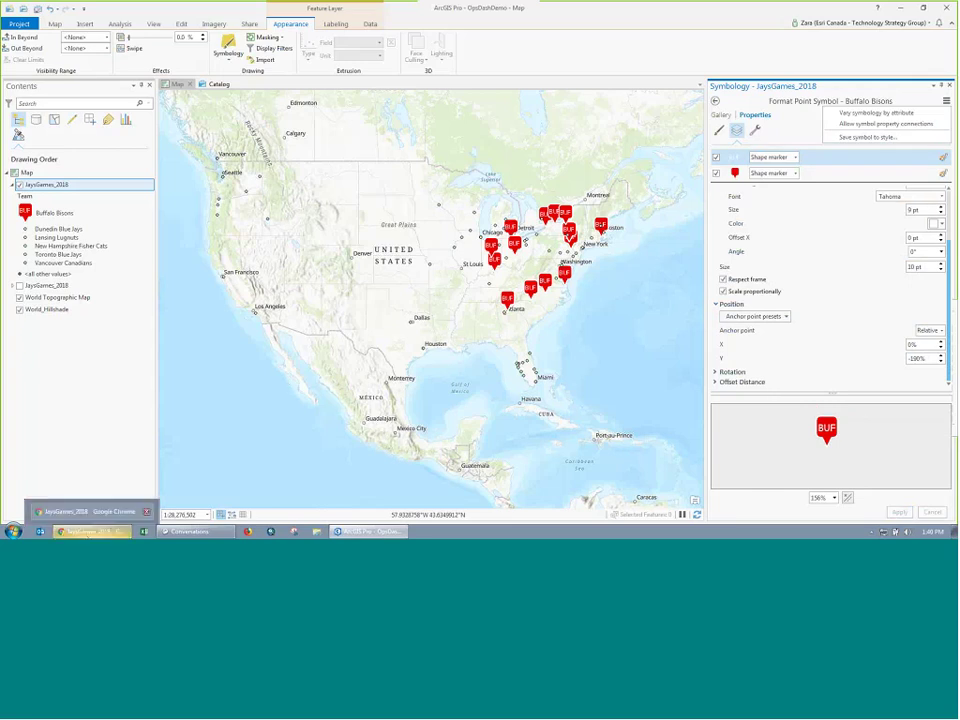
left_click(90, 531)
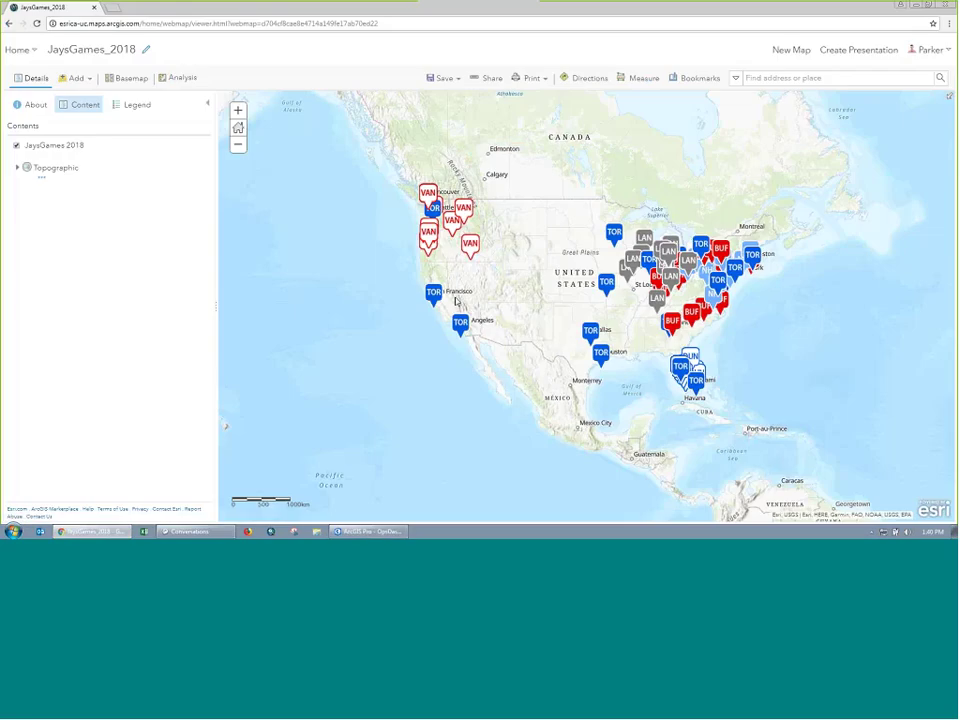
left_click(463, 210)
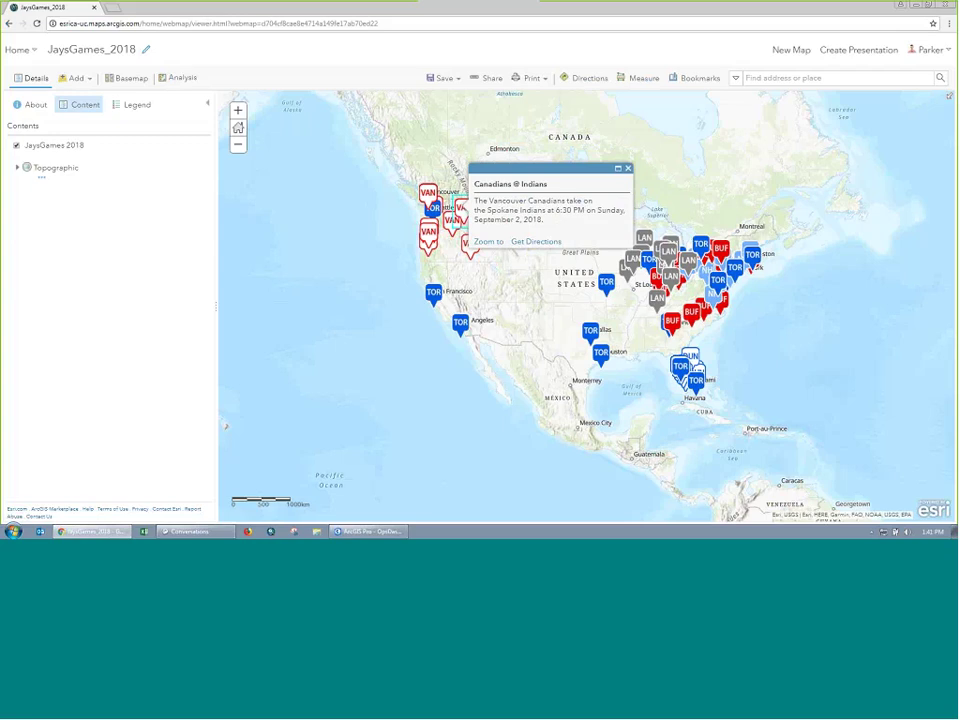
Step: Open the pop-up configuration of the JaysGames 2018 layer and look at the display choices for its contents
mouse_move(58, 150)
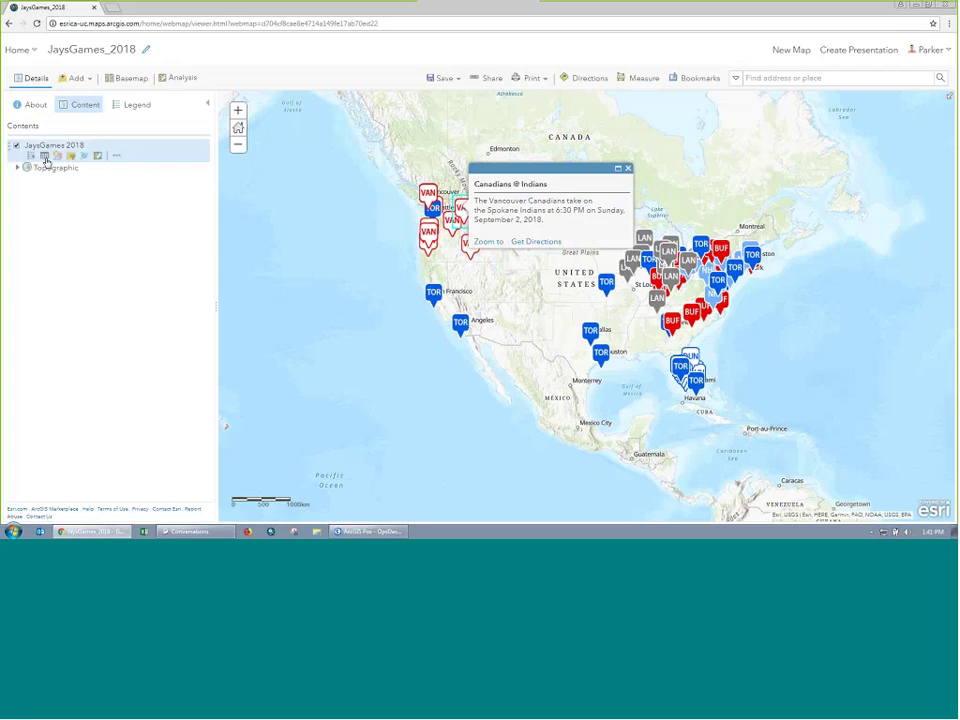
left_click(117, 156)
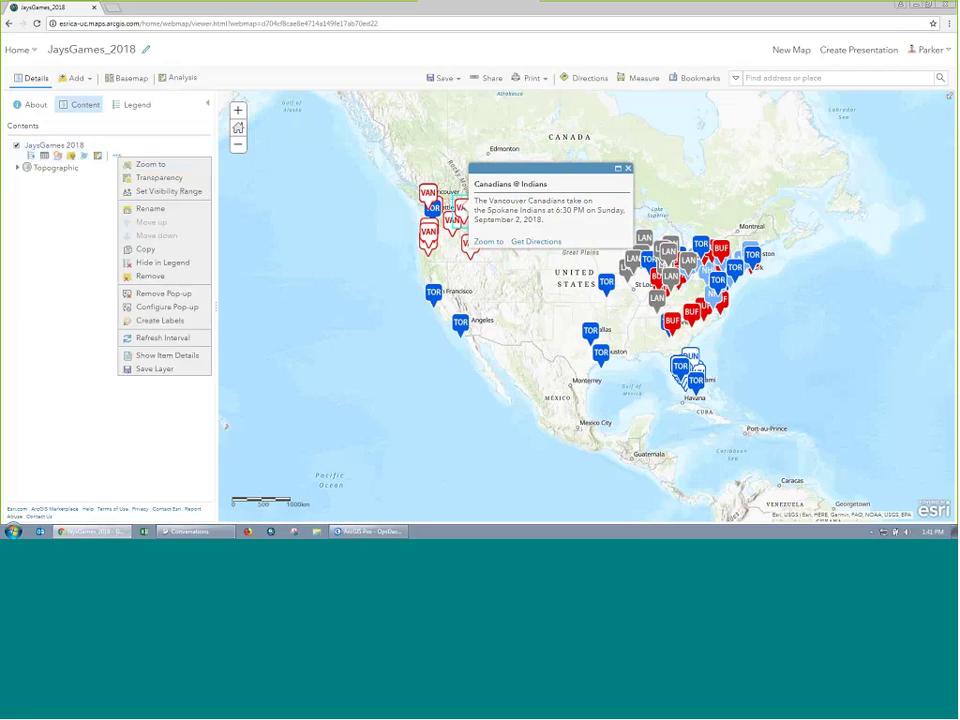
left_click(160, 307)
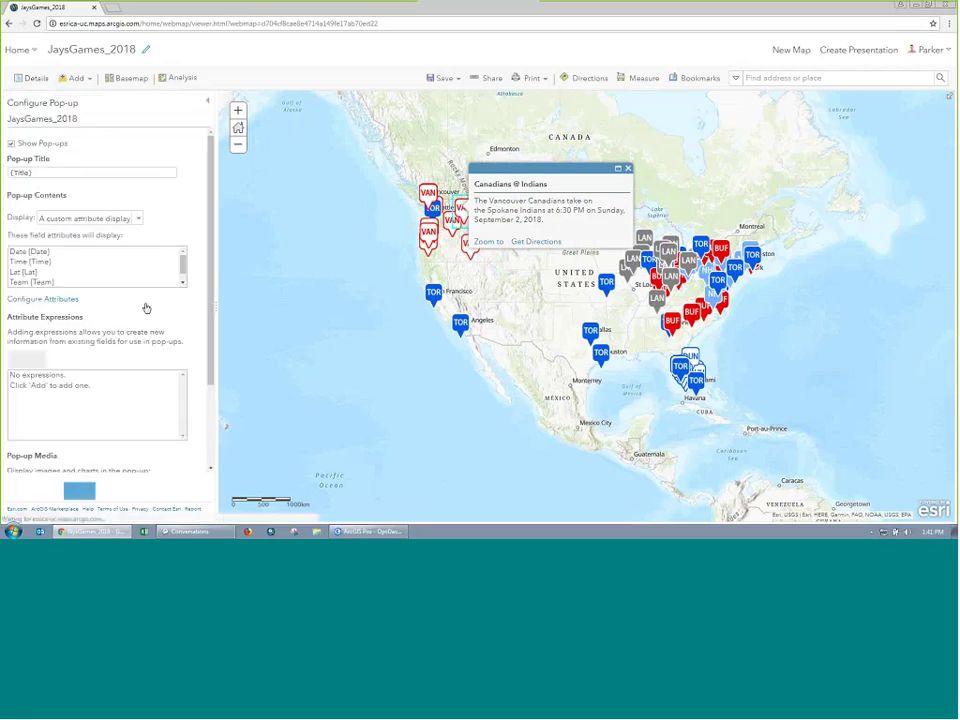
left_click(94, 219)
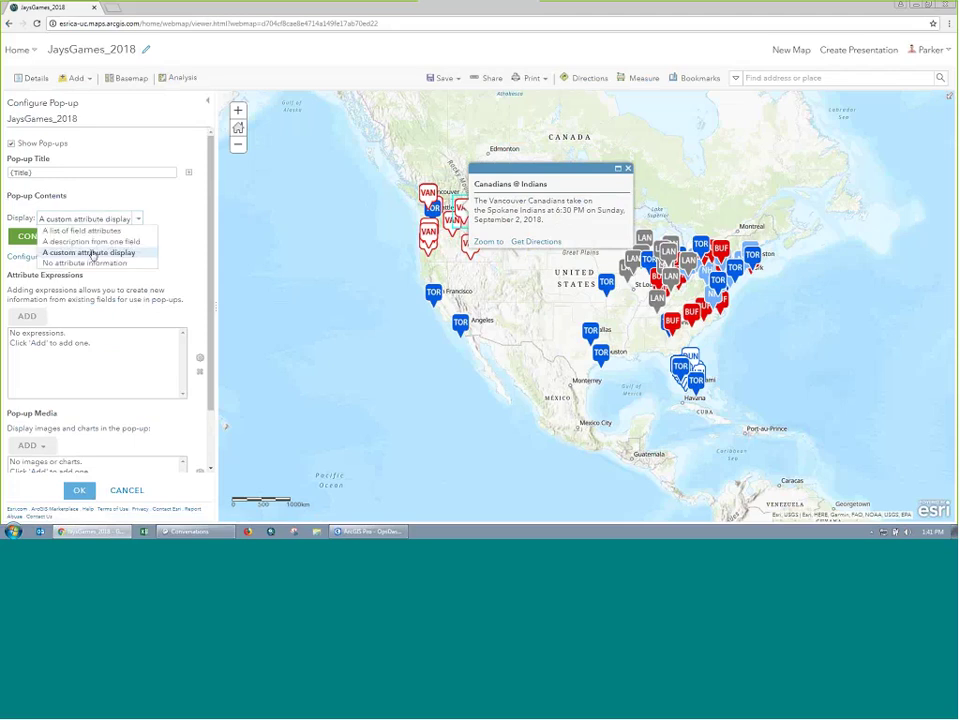
left_click(174, 233)
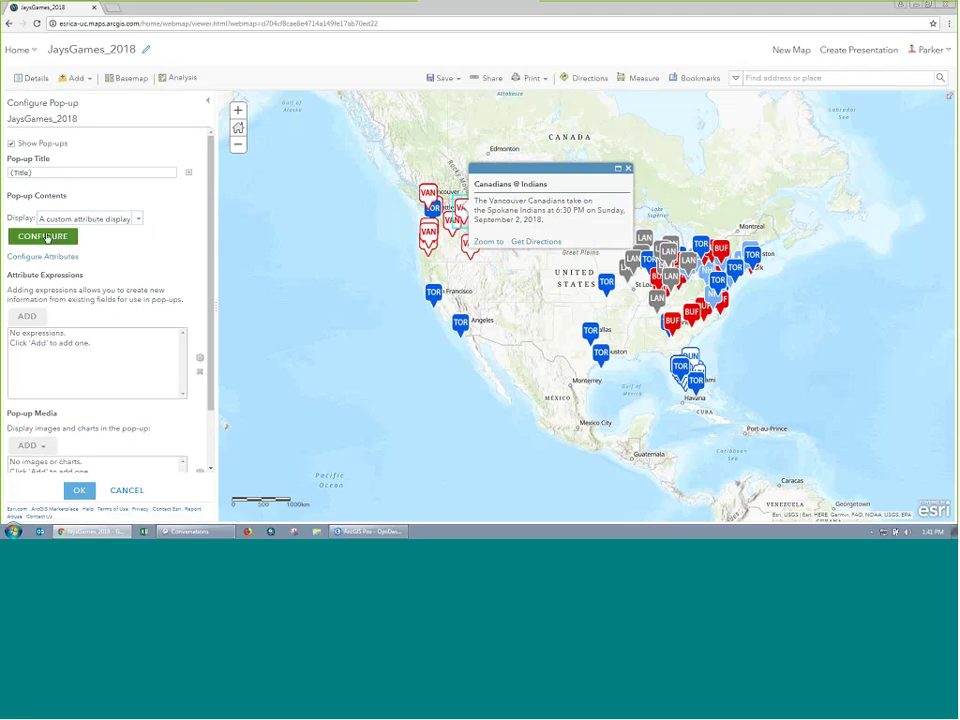
Step: Examine the pop-up's custom attribute display text with its field placeholders and accept the pop-up configuration
left_click(46, 238)
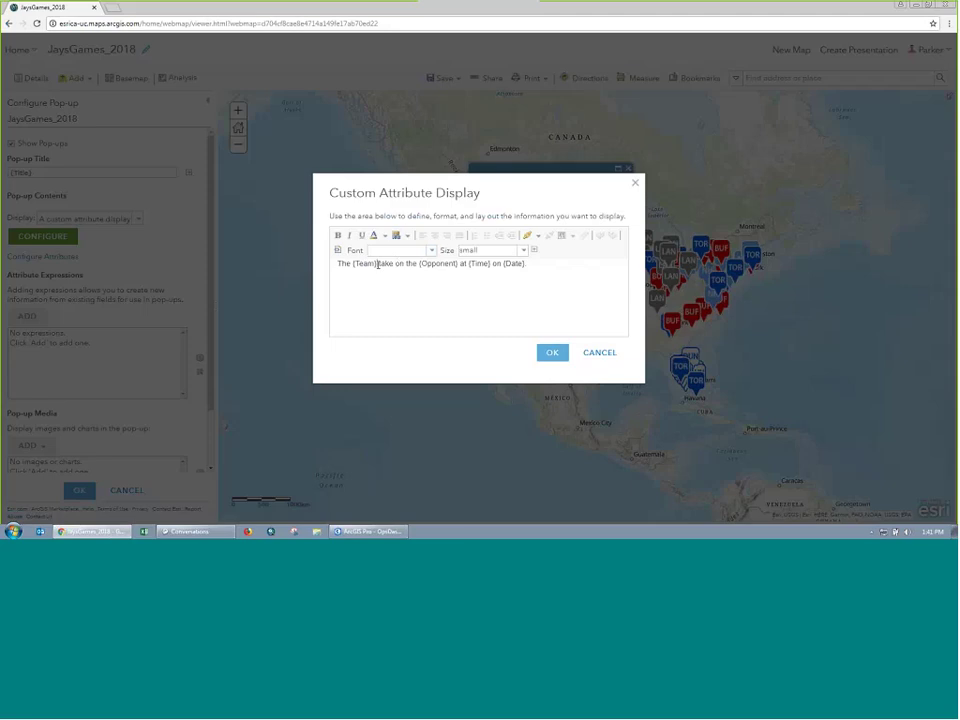
double_click(377, 264)
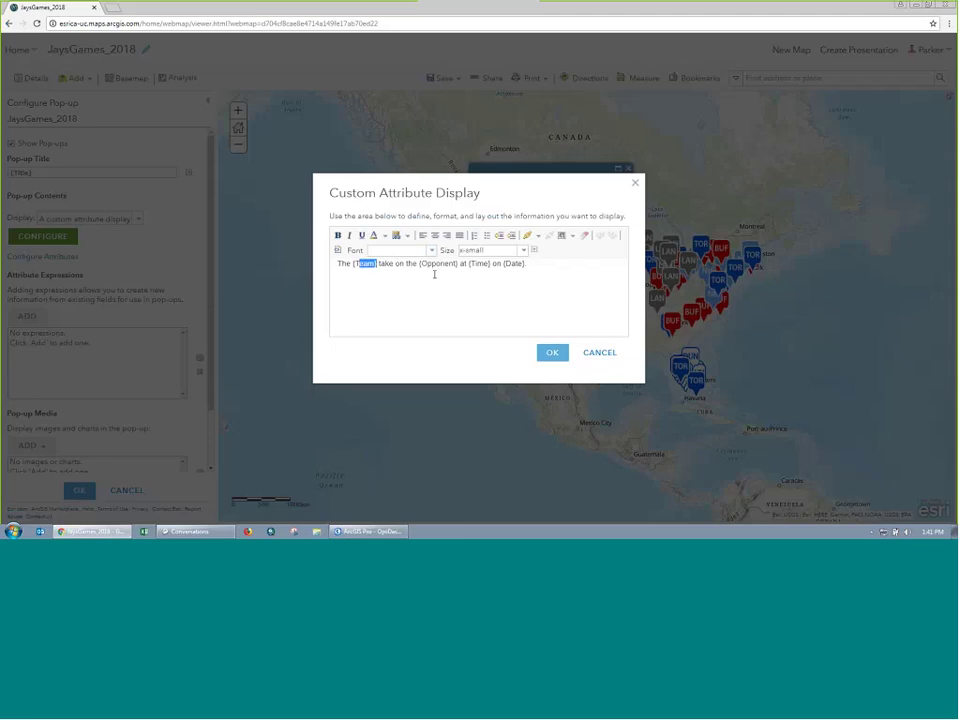
left_click(556, 269)
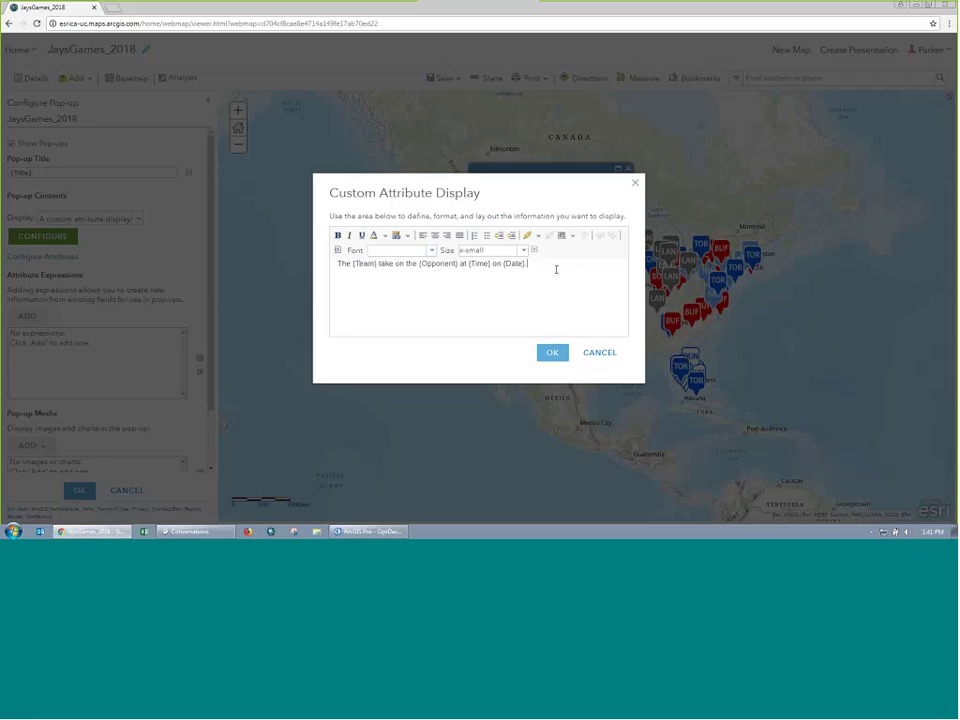
left_click(553, 352)
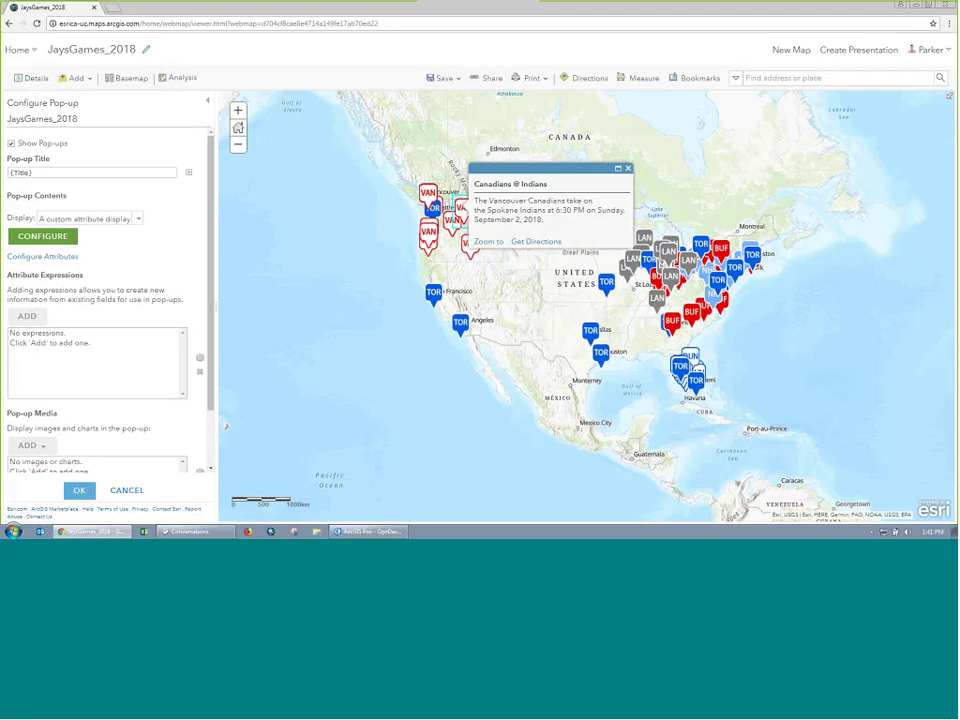
left_click(79, 490)
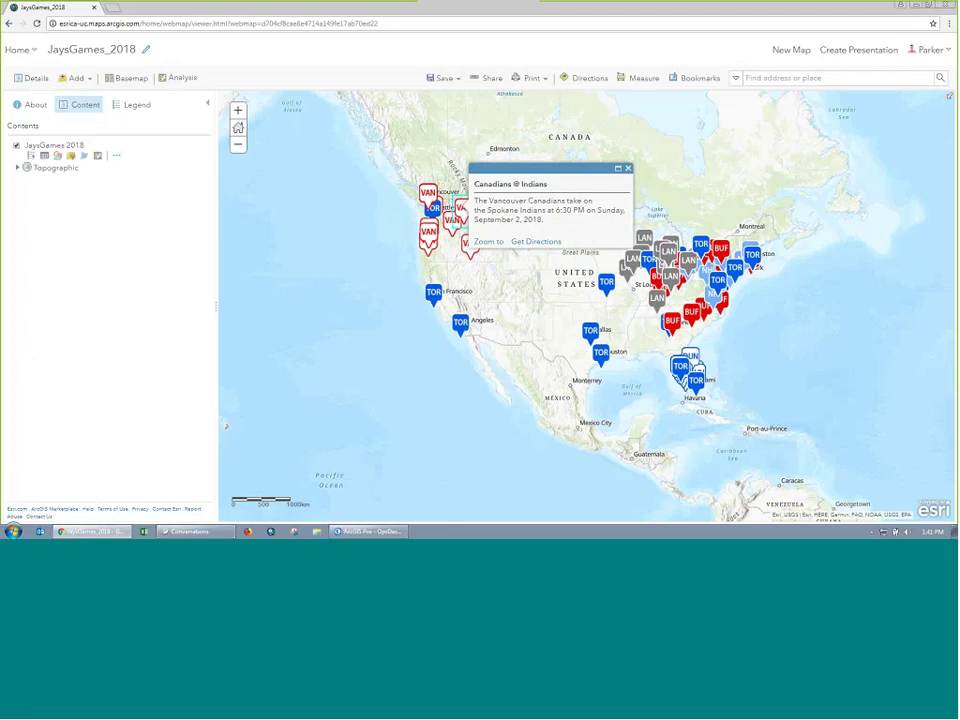
Step: Try the Streets (Night) basemap on the web map and switch back to Topographic
left_click(128, 78)
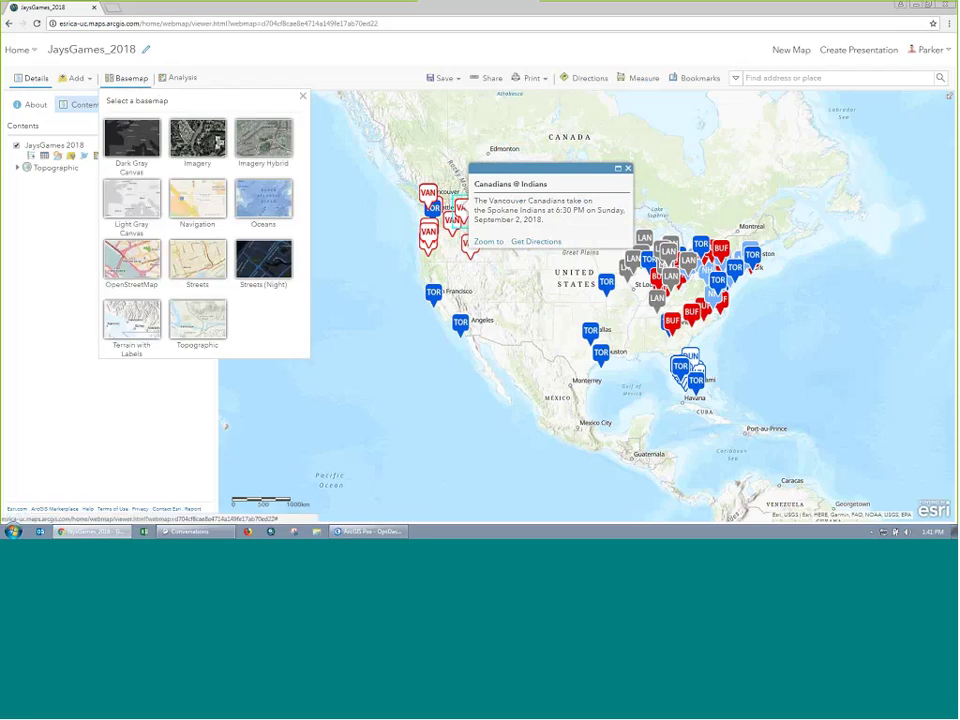
left_click(263, 259)
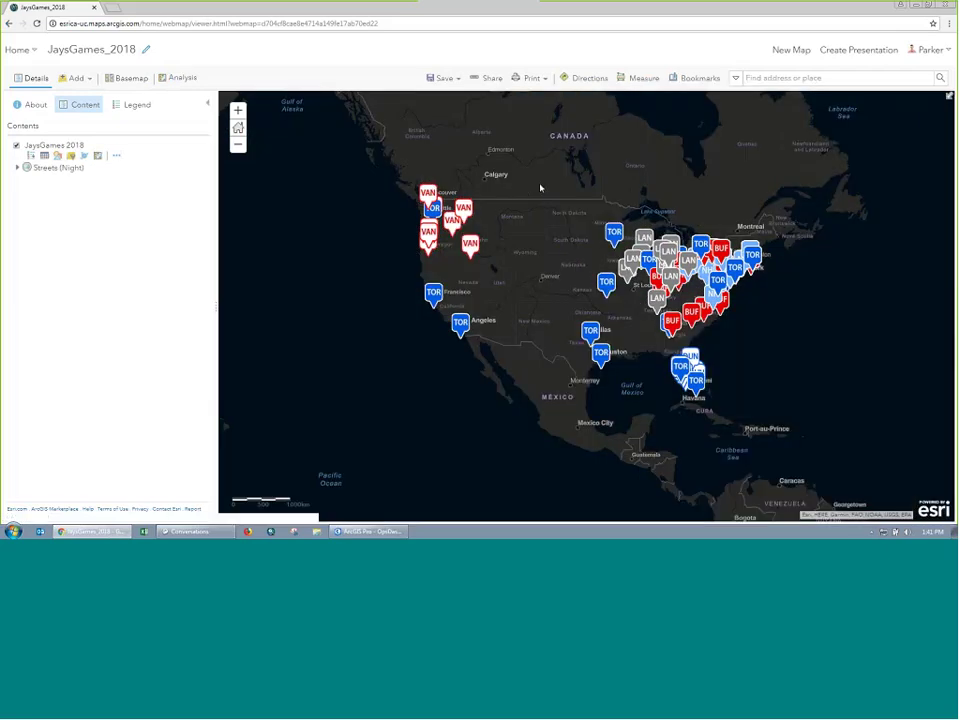
left_click(127, 77)
left_click(127, 77)
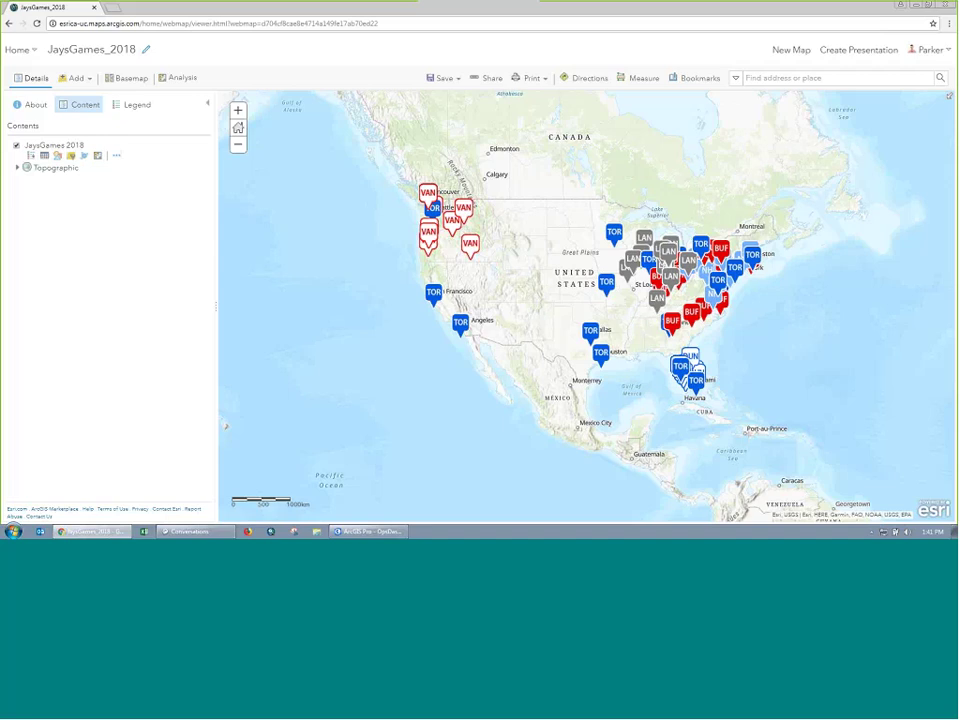
Step: Create an Operations Dashboard web app from the shared map, titled "JaysGames_2018 mobile"
left_click(484, 79)
left_click(439, 339)
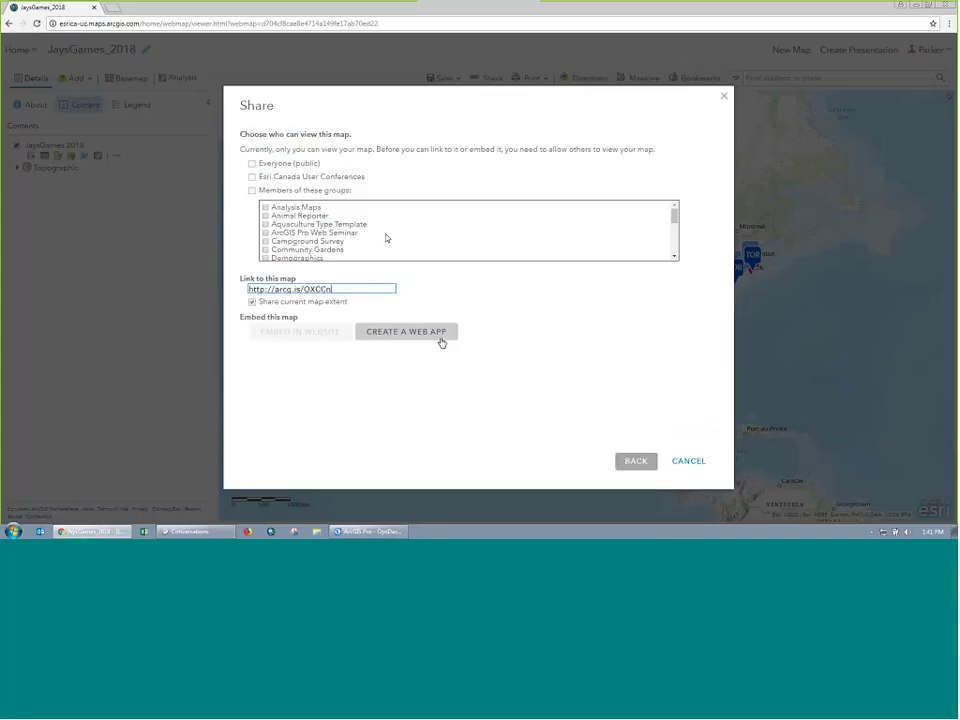
left_click(482, 131)
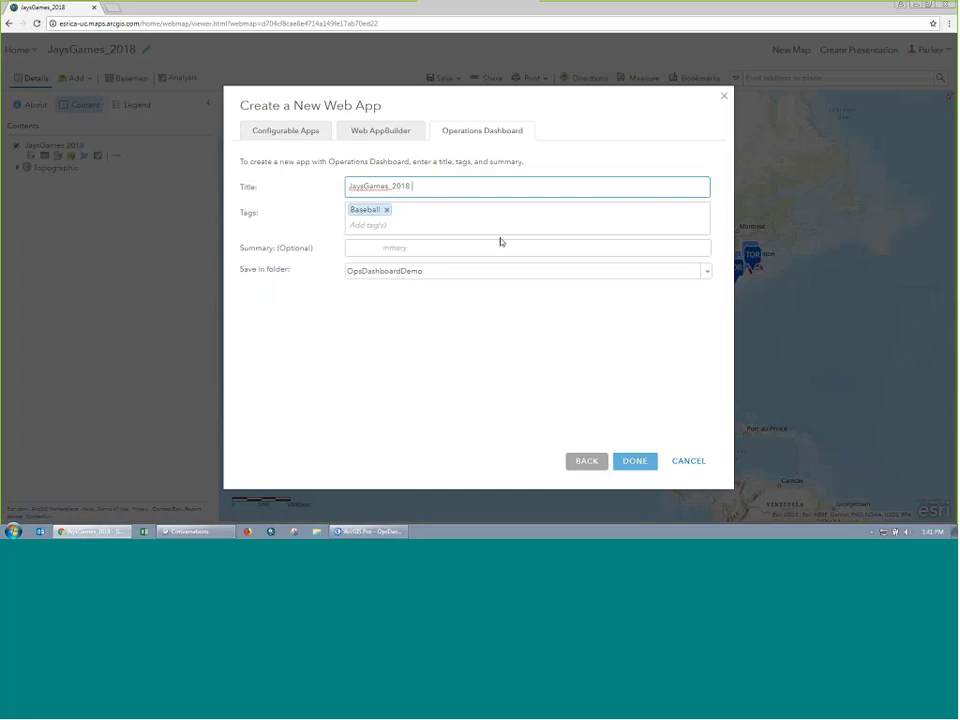
type("mobile")
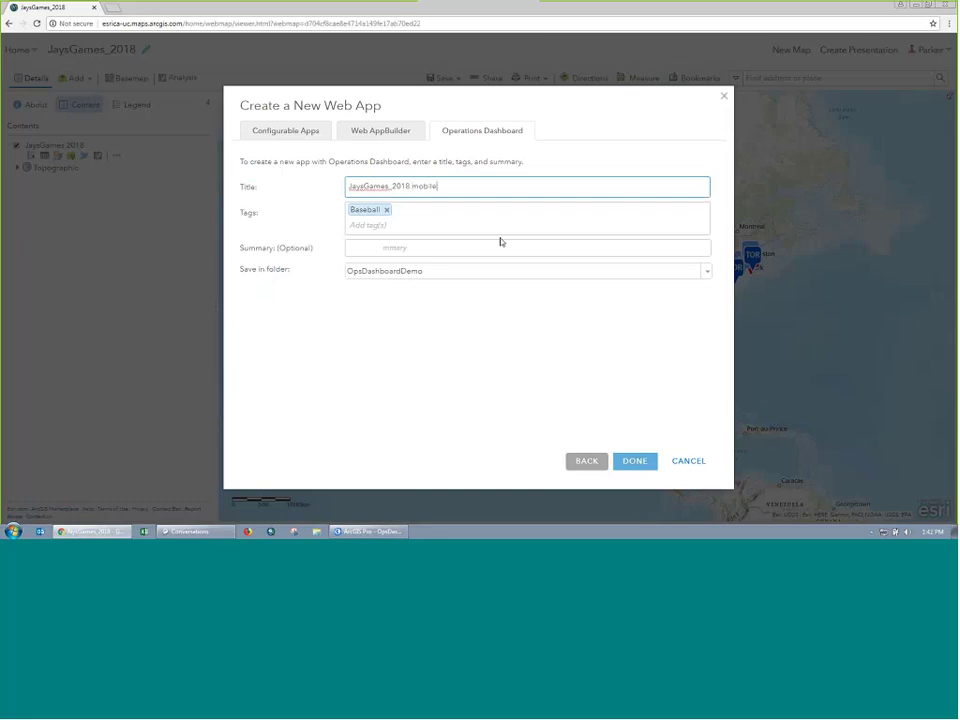
left_click(634, 463)
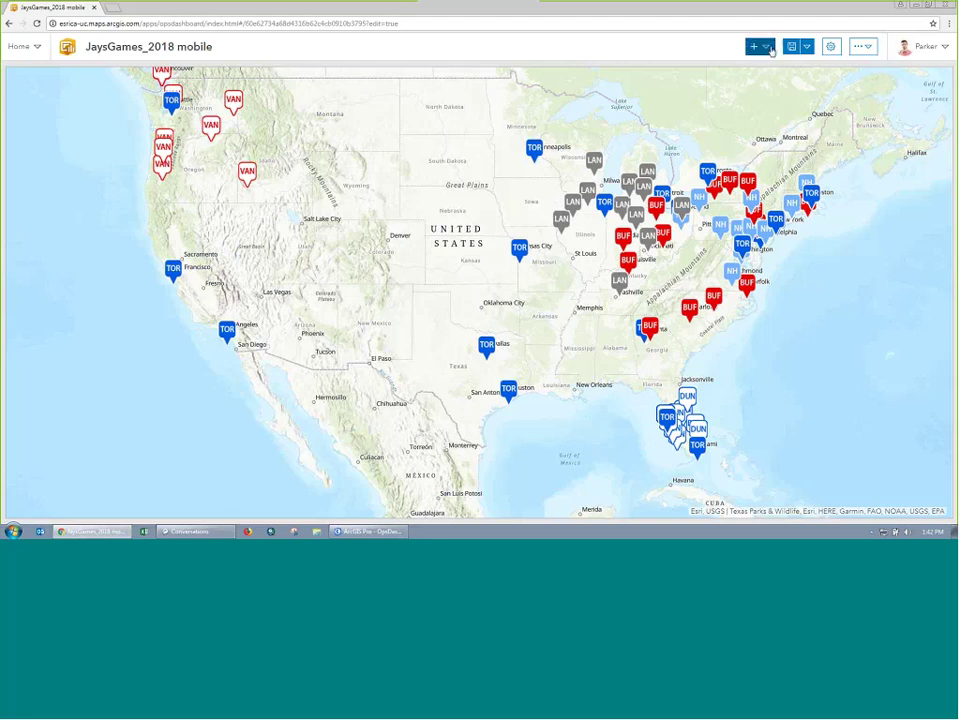
Step: Add a list element based on the JaysGames_2018 layer and filter it to games whose Date is Today
left_click(759, 46)
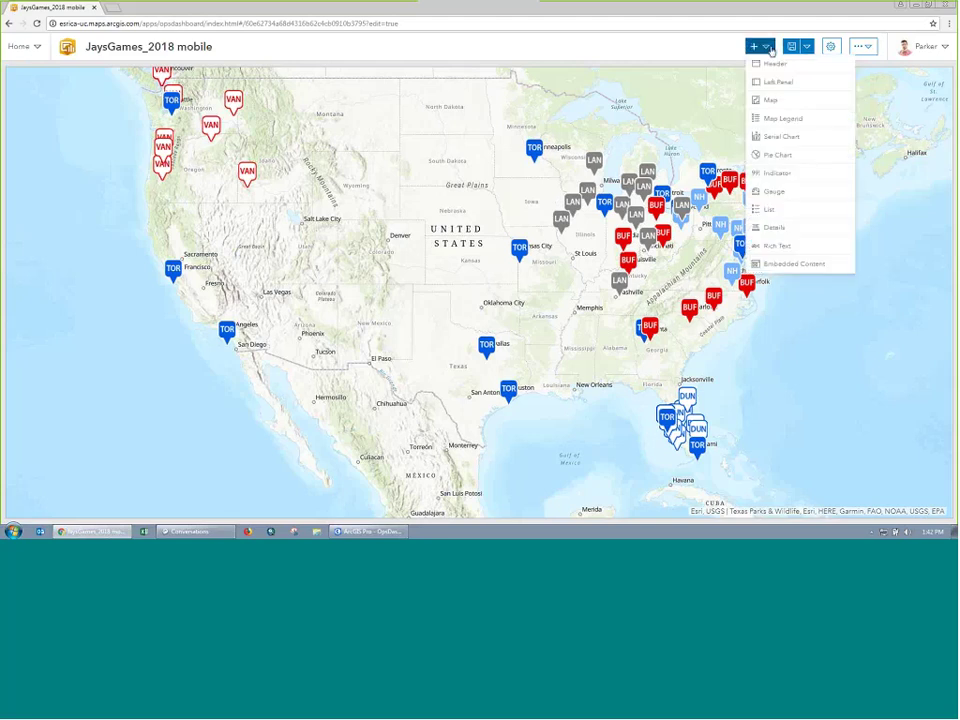
left_click(790, 210)
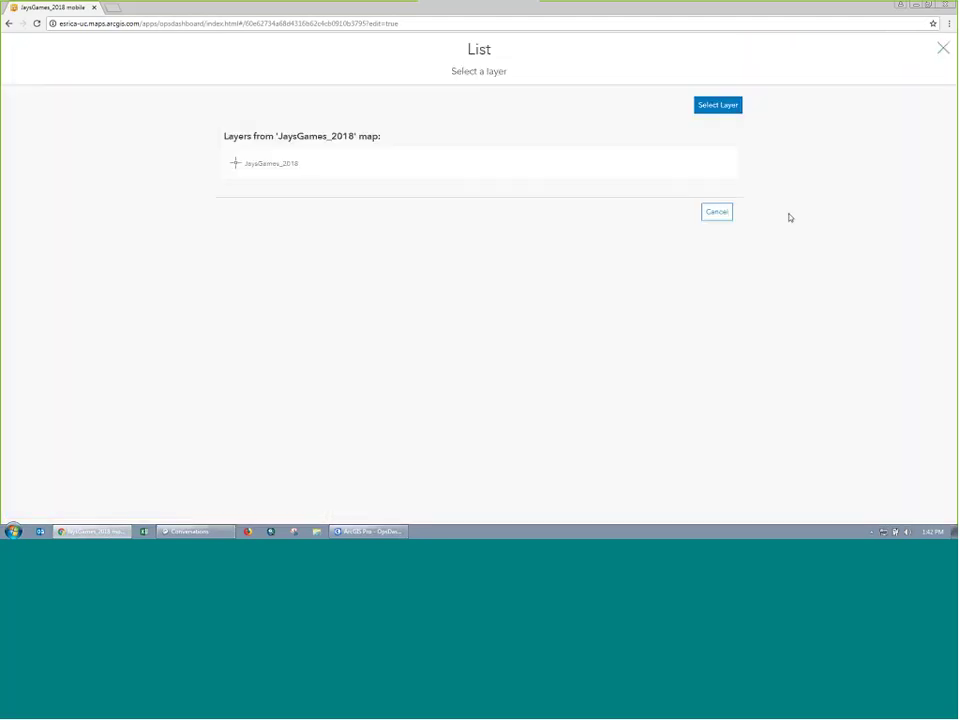
left_click(298, 171)
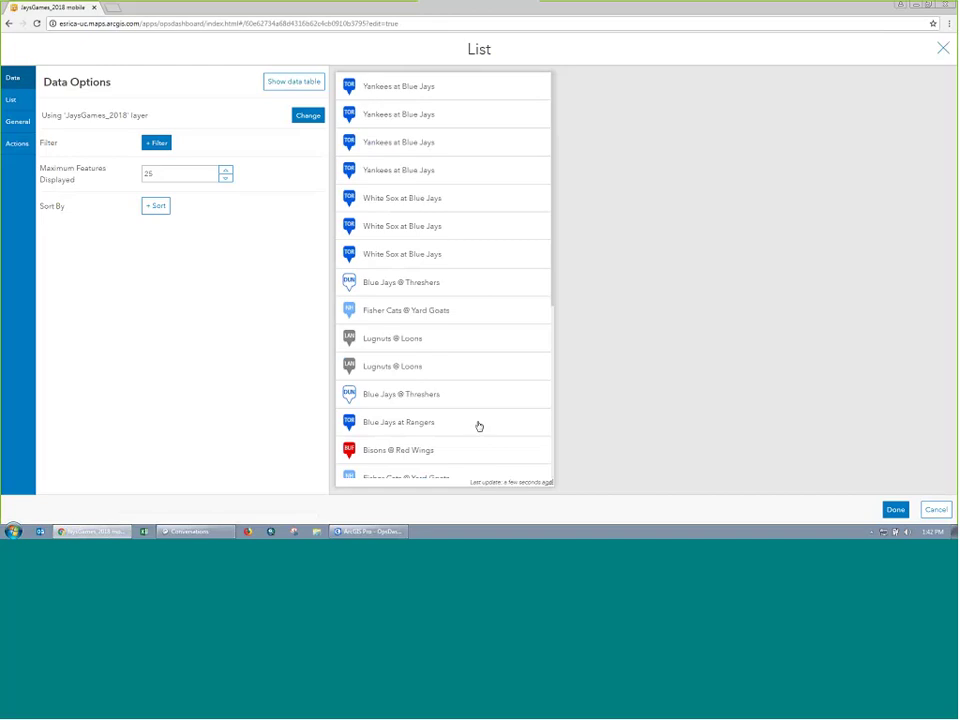
left_click(156, 143)
left_click(92, 163)
left_click(85, 218)
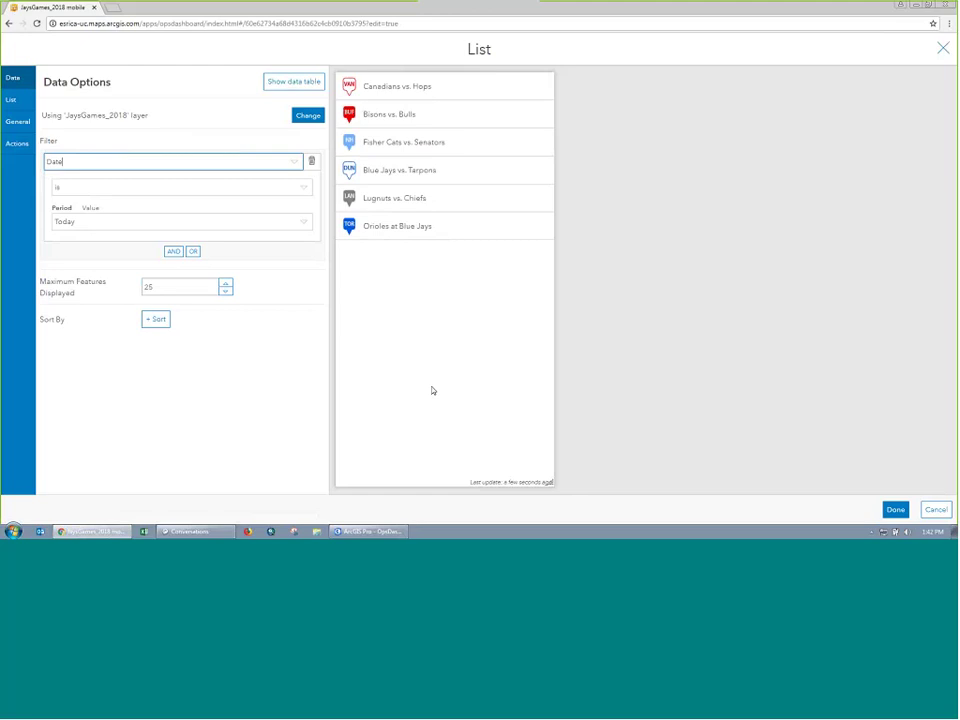
Step: Set the list's line item text to "{Title} at {Time}" using the layer's field placeholders
left_click(20, 103)
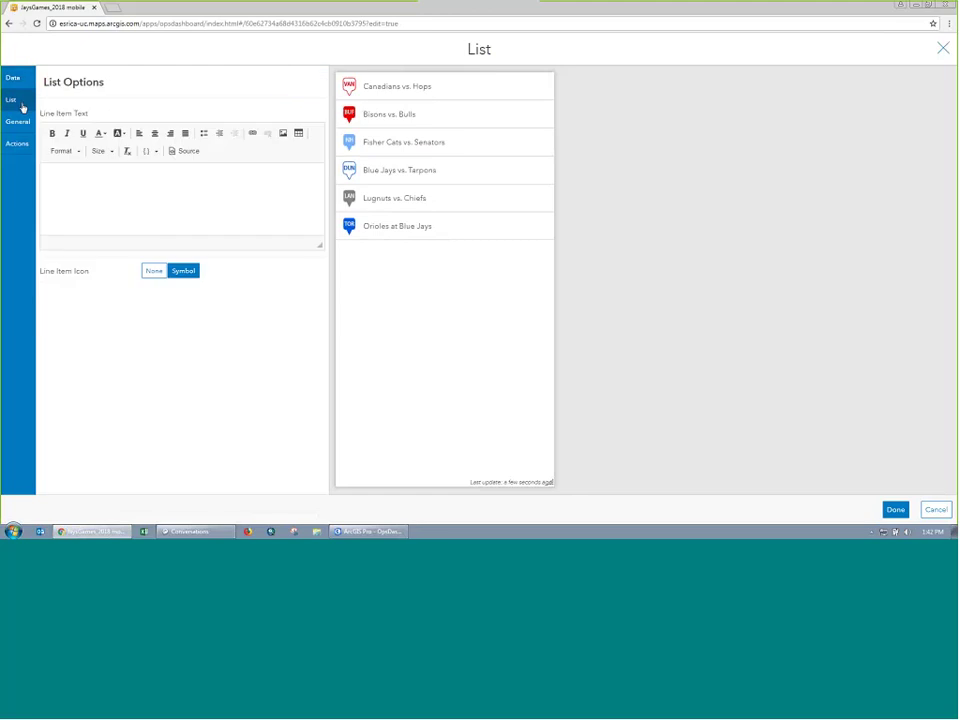
left_click(194, 171)
left_click(157, 151)
left_click(166, 197)
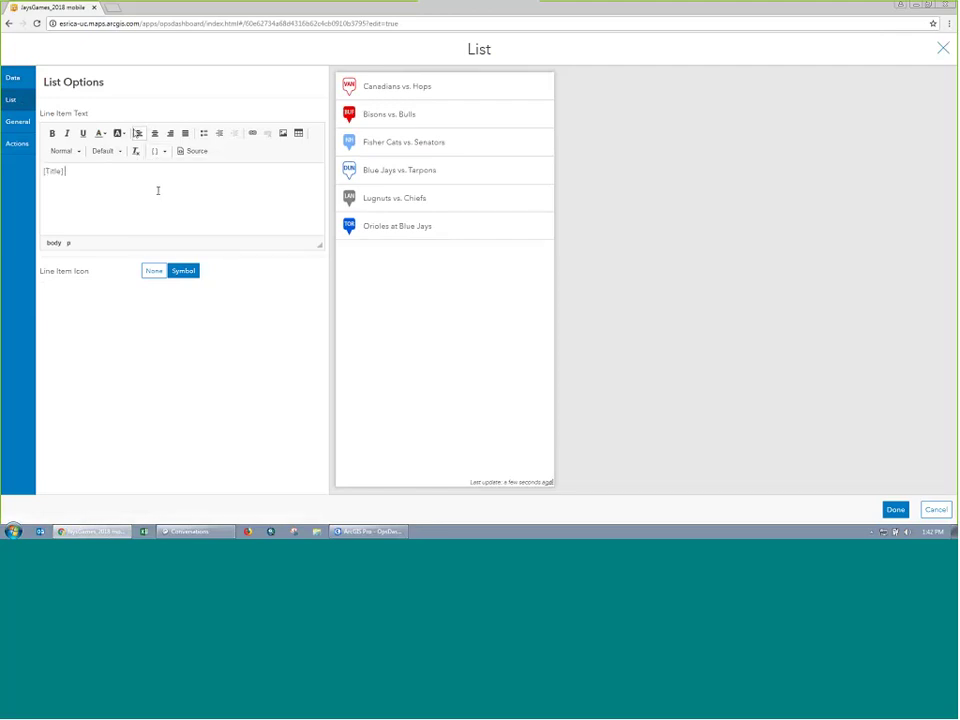
type("at")
left_click(161, 152)
scroll(171, 214, "down", 2)
left_click(169, 200)
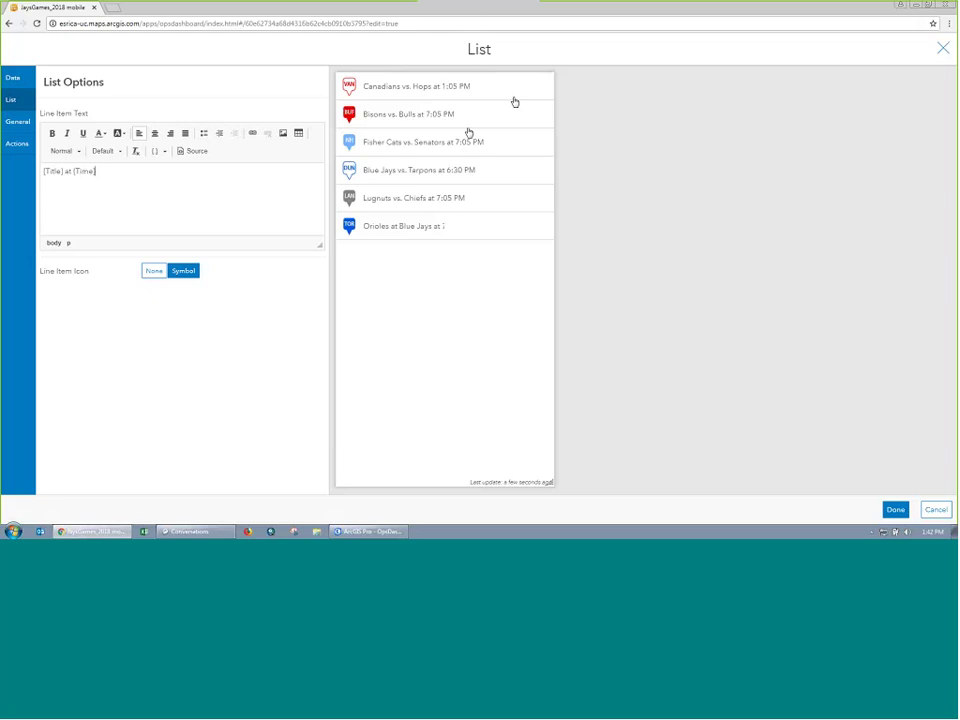
key("ctrl+b")
key("ctrl+b")
Step: Add a Zoom action targeting Map (1) for when the list's selection changes, and finish configuring the list
left_click(18, 145)
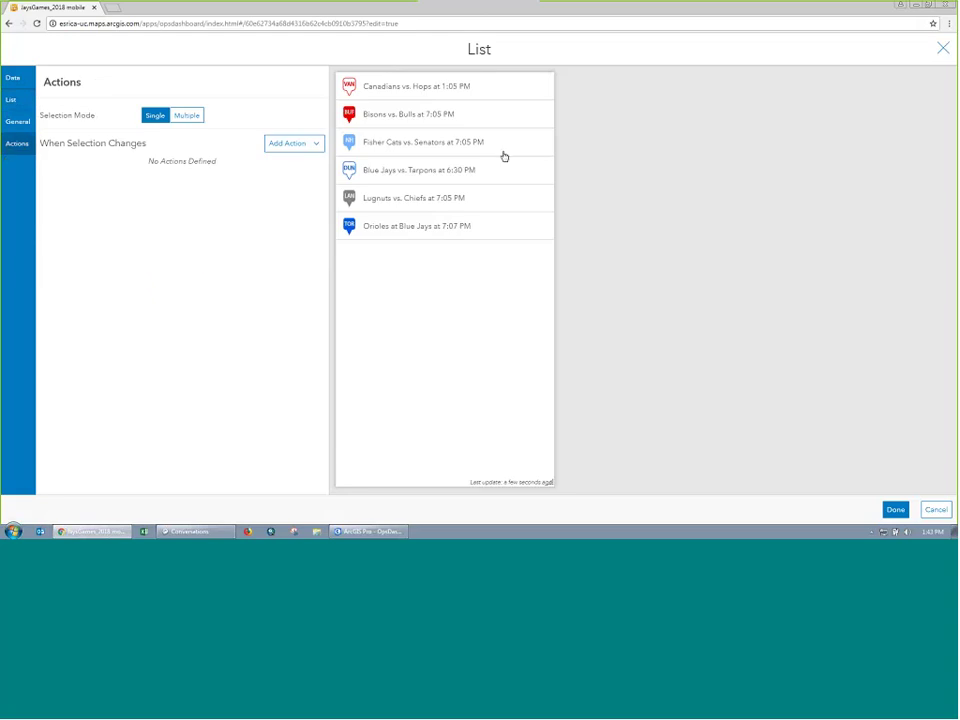
left_click(304, 147)
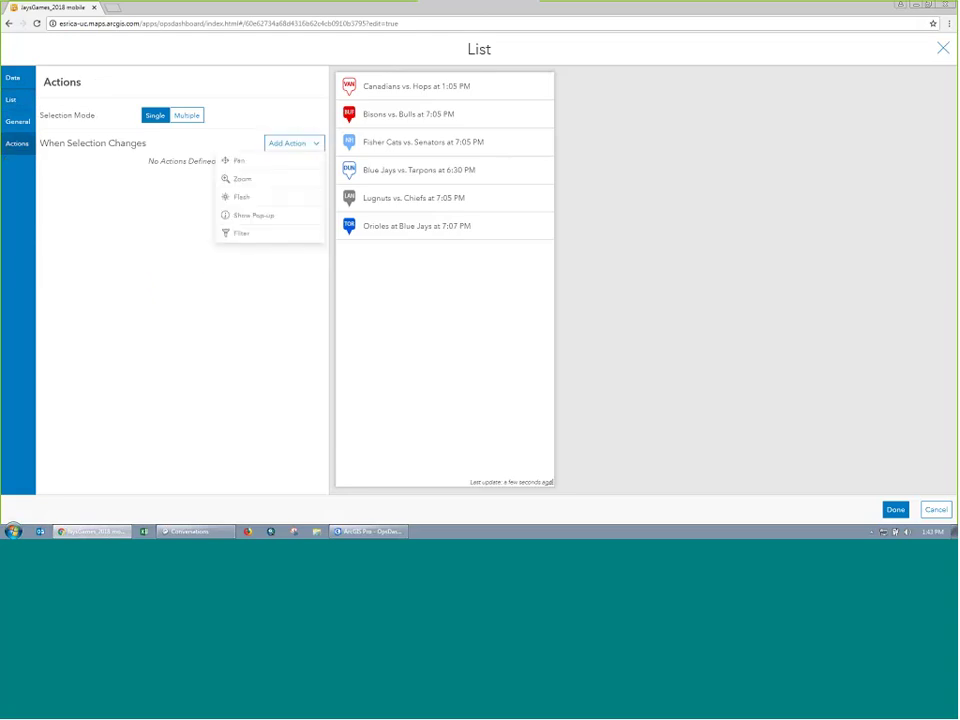
left_click(242, 178)
left_click(290, 167)
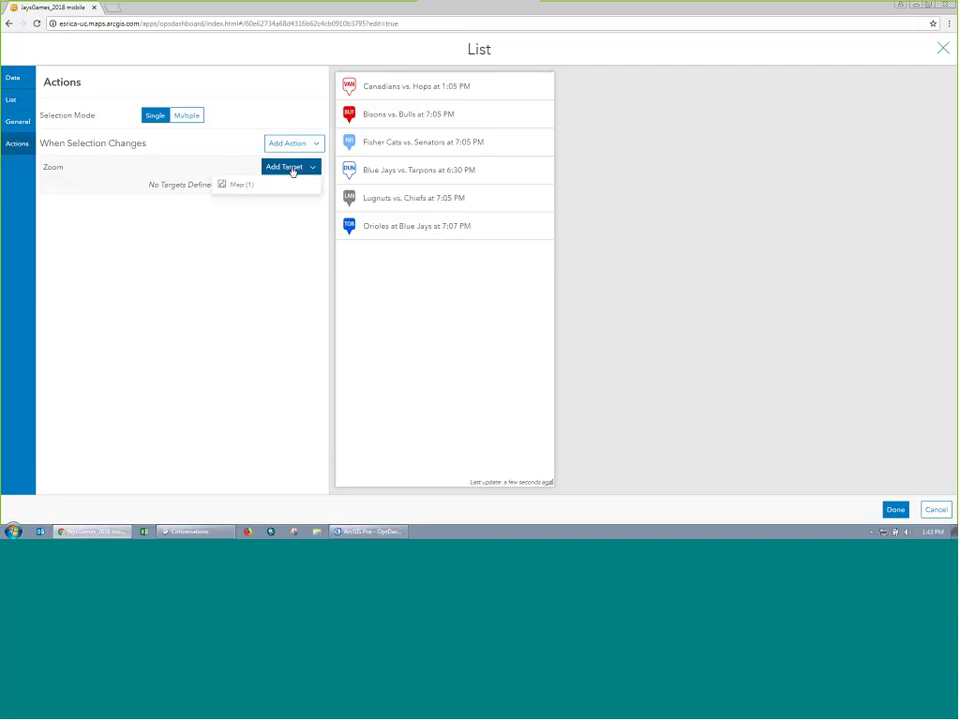
left_click(246, 190)
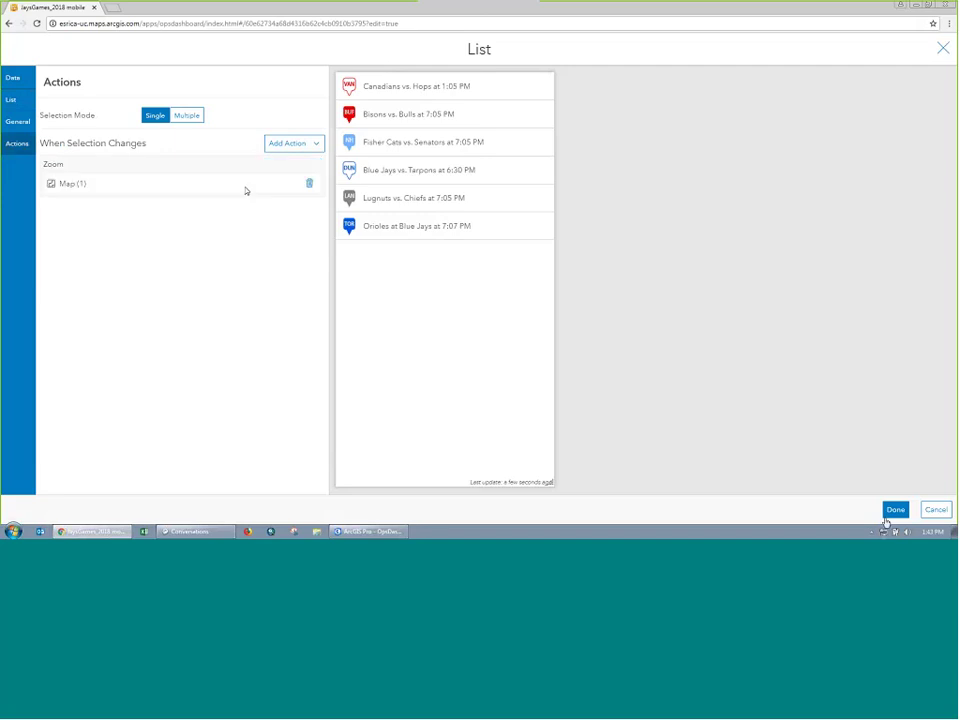
left_click(886, 514)
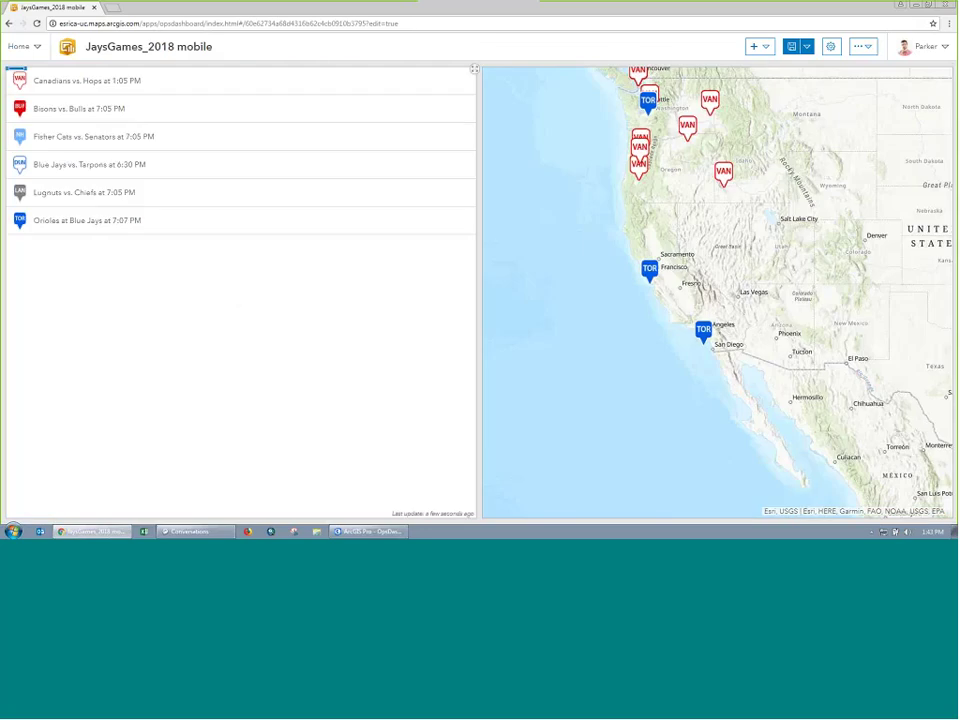
Step: Test the zoom action with the Canadians vs. Hops game and dock the list beneath the map
left_click(76, 84)
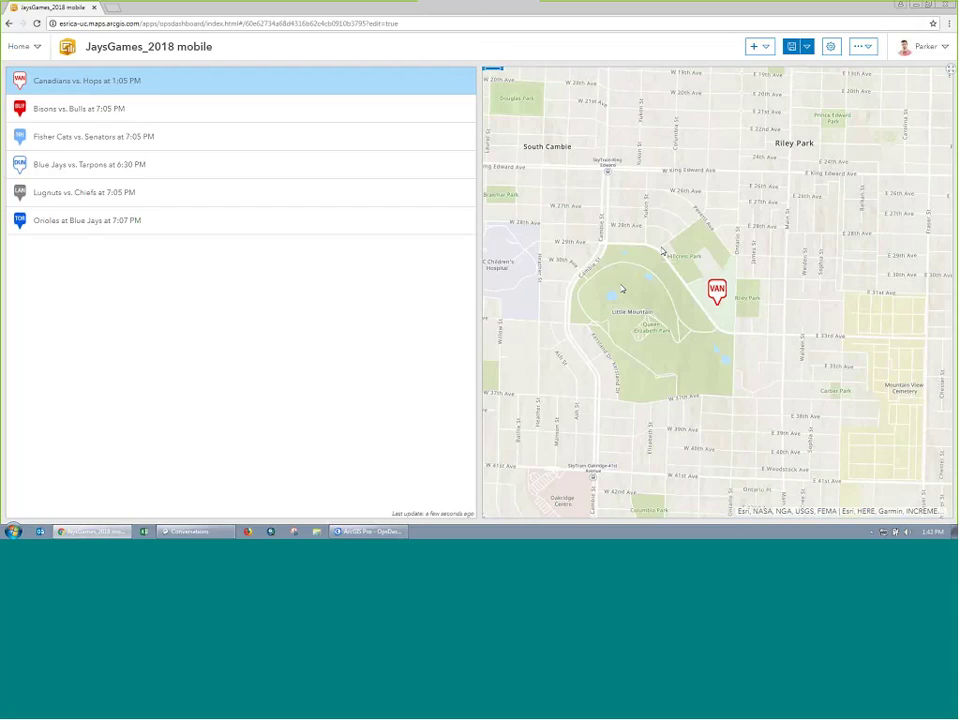
mouse_move(10, 80)
left_click_drag(10, 80, 685, 503)
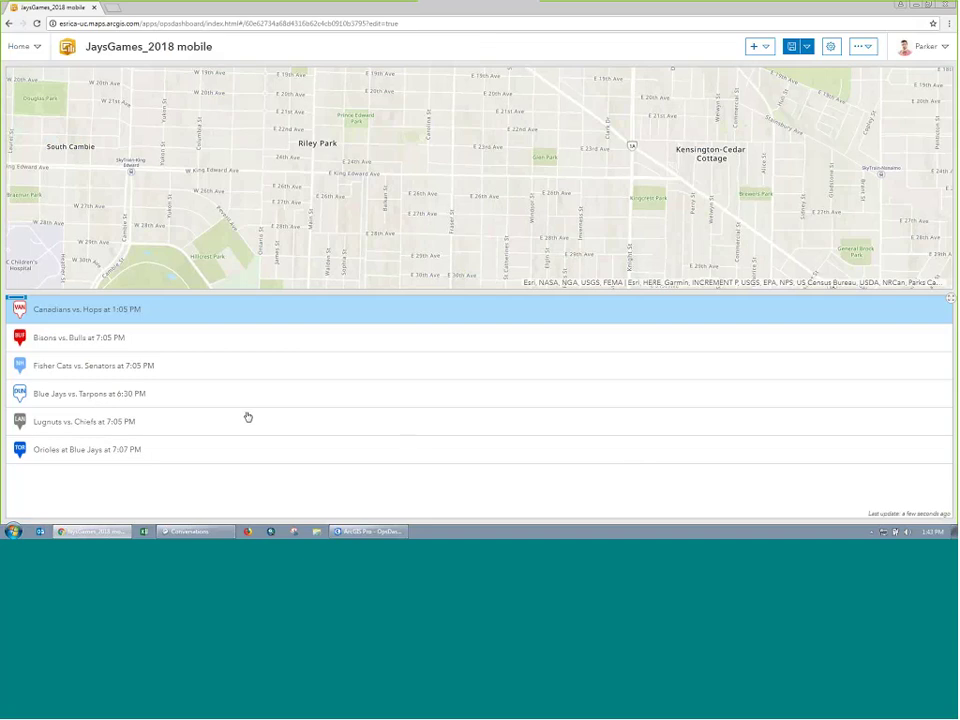
Step: Duplicate the list element and set the copy's Date filter period to Tomorrow
mouse_move(15, 315)
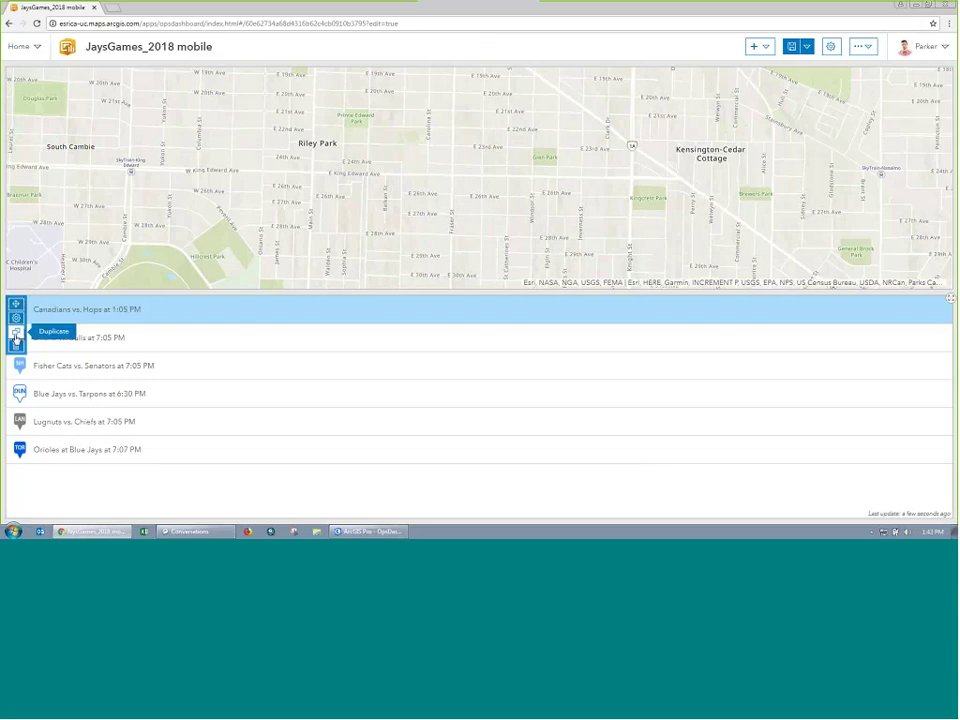
left_click(15, 334)
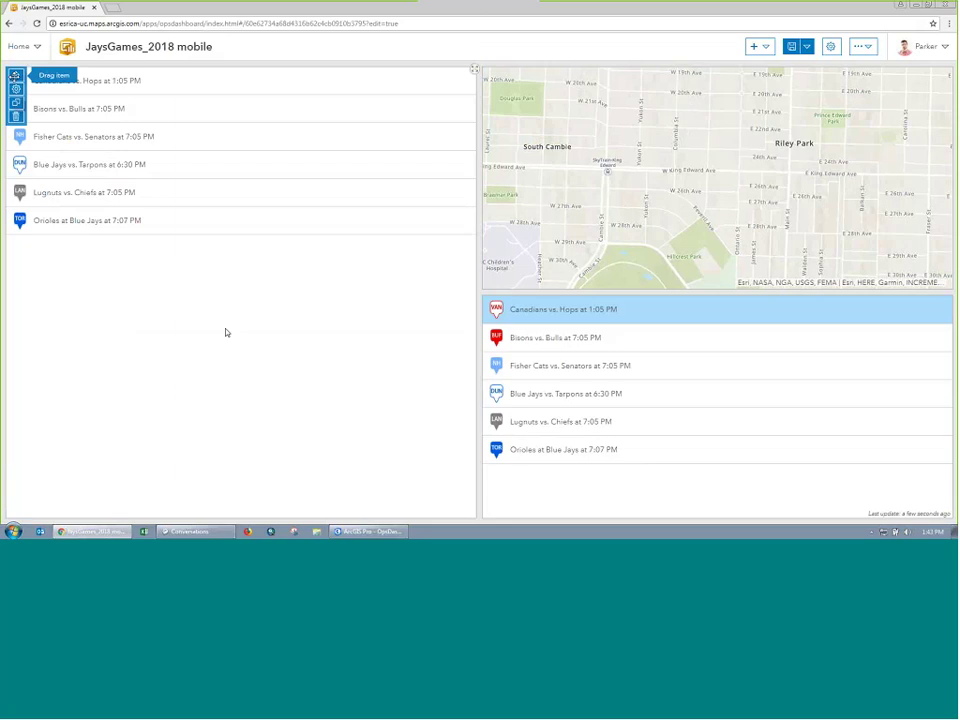
left_click(16, 90)
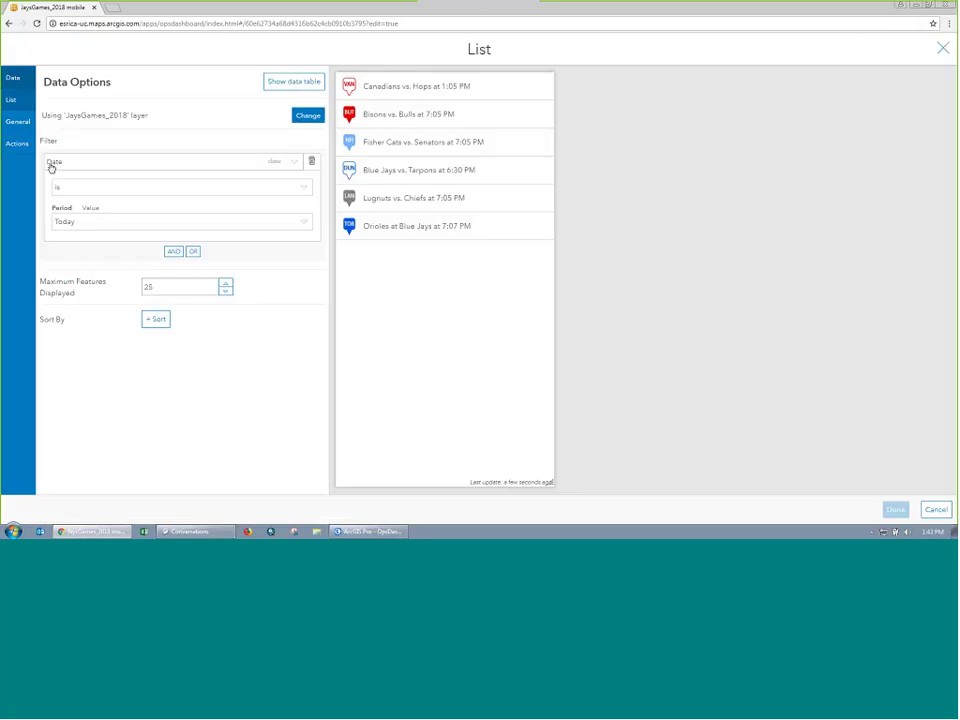
left_click(103, 222)
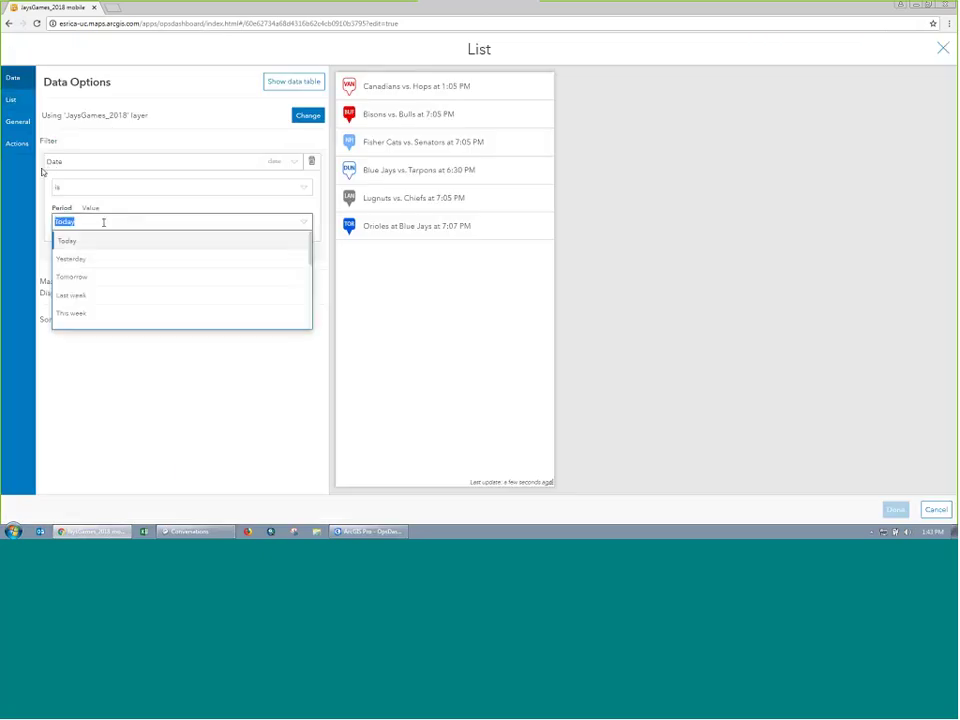
left_click(101, 277)
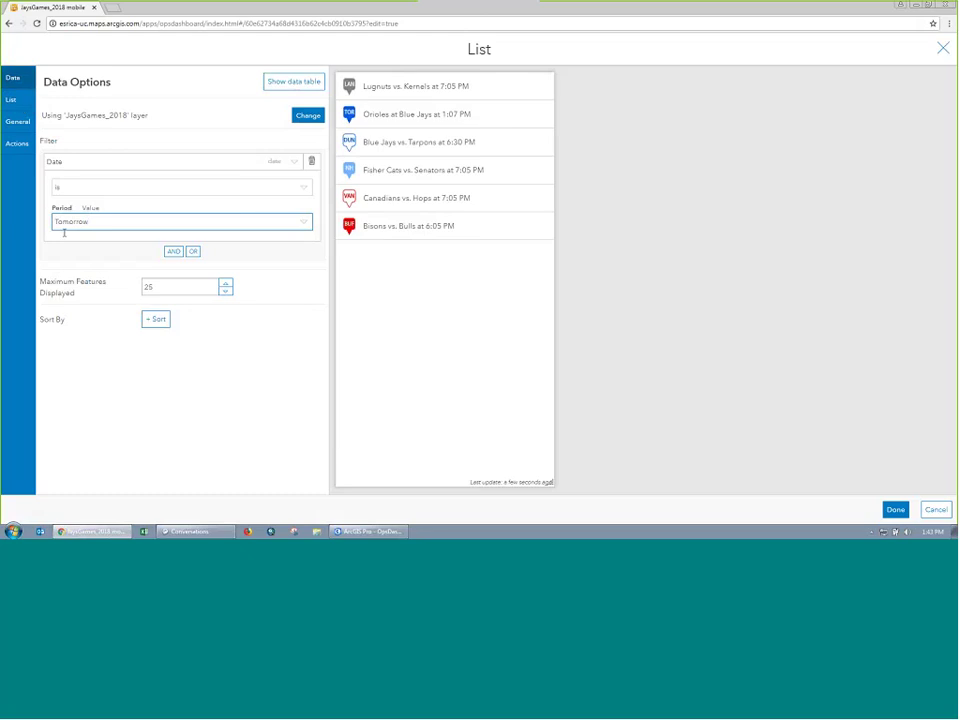
left_click(890, 509)
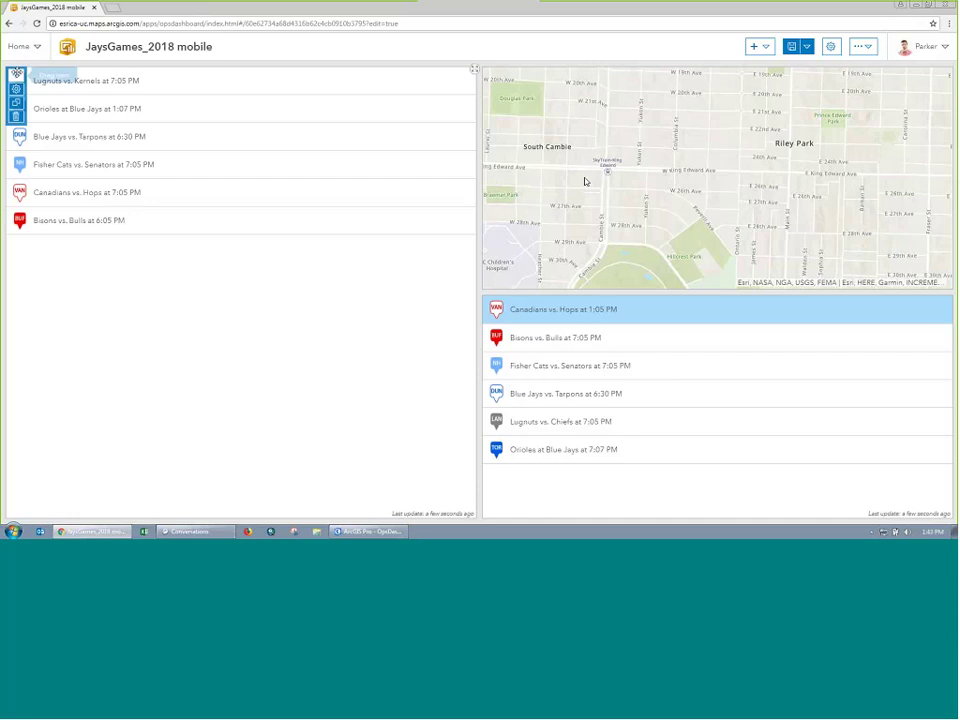
Step: Stack the duplicated list with the original list below the map and name the original's tab "Today"
left_click_drag(17, 78, 715, 411)
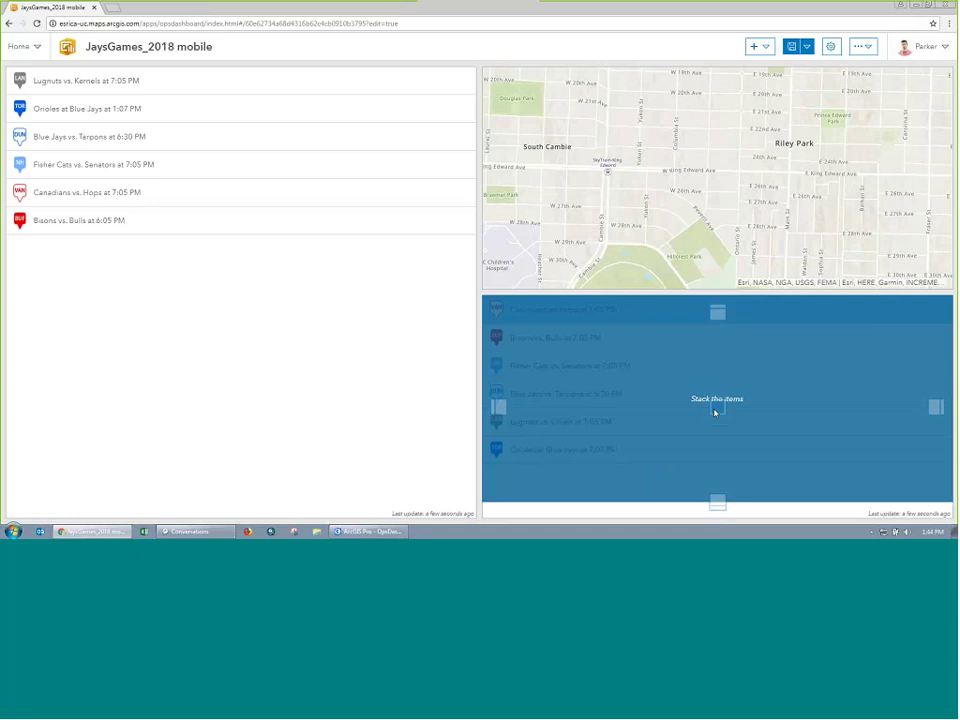
left_click_drag(715, 411, 715, 412)
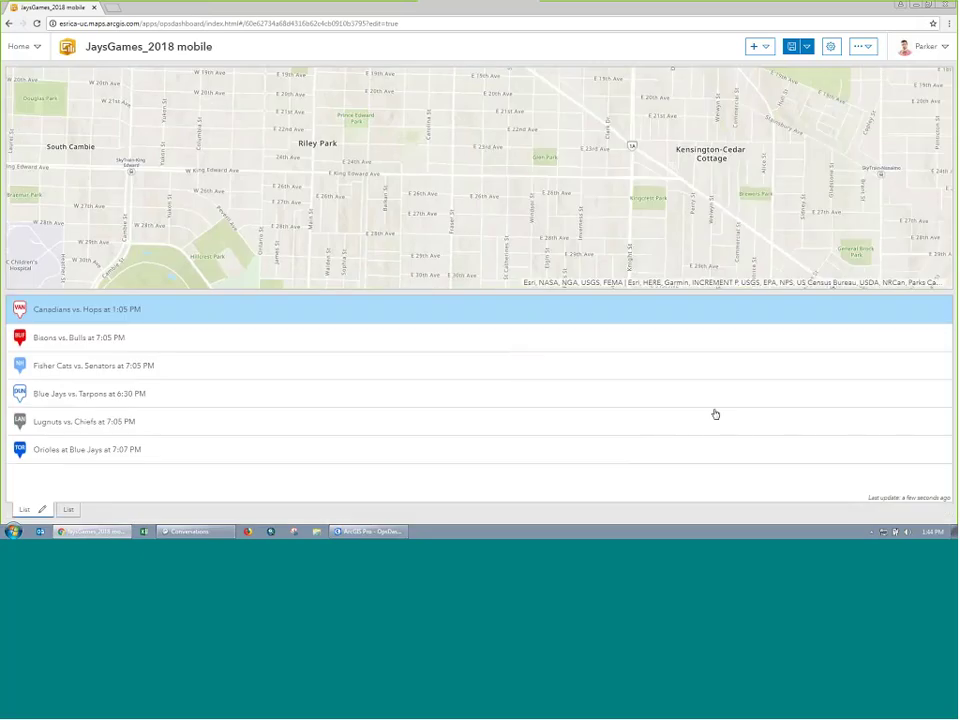
left_click(43, 510)
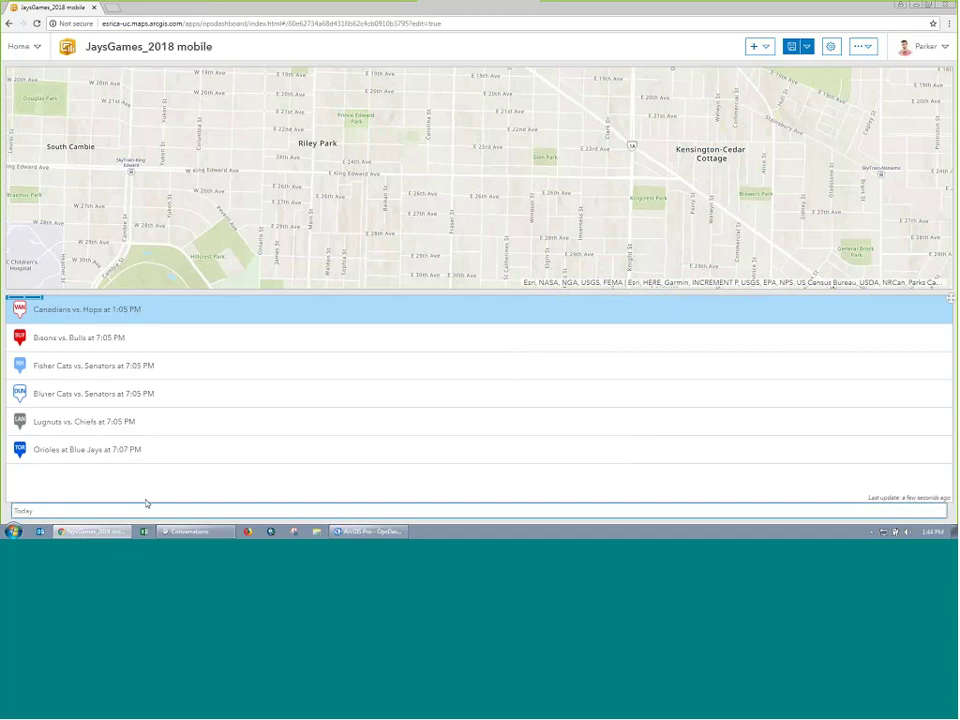
left_click(9, 510)
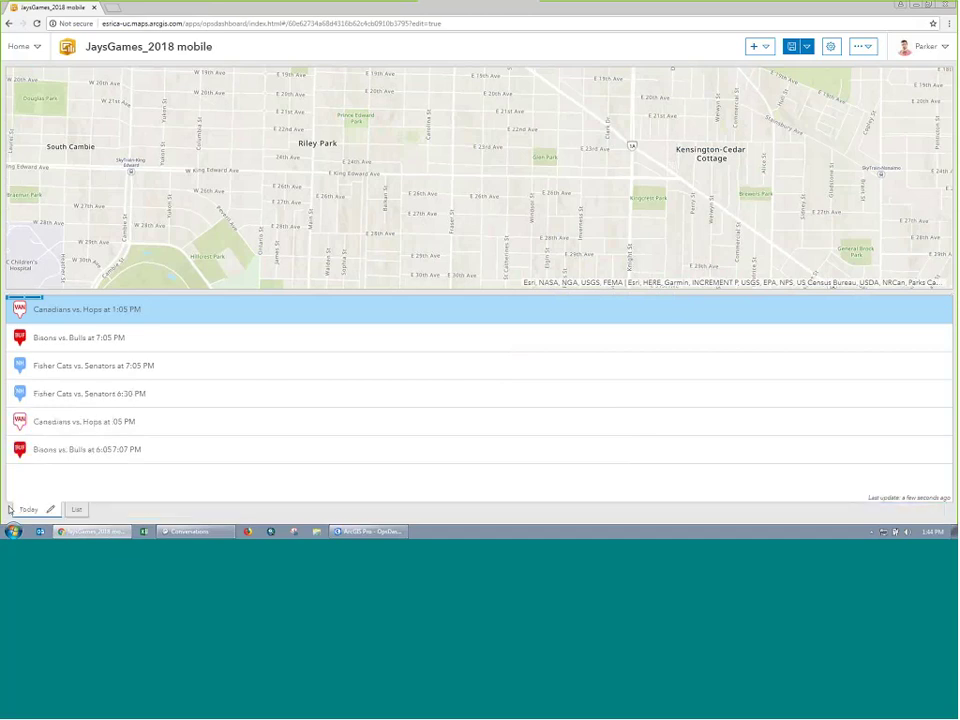
Step: Name the duplicated list's tab "Tomorrow", return to the Today list and save the dashboard
left_click(76, 510)
left_click(78, 510)
type("Tomorrow")
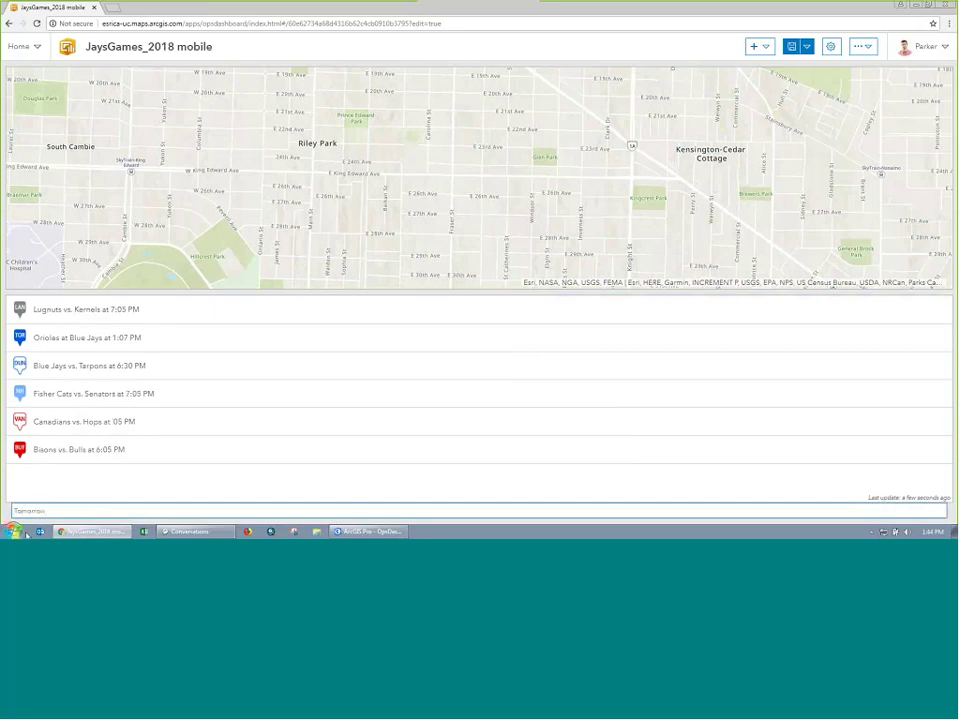
left_click(5, 515)
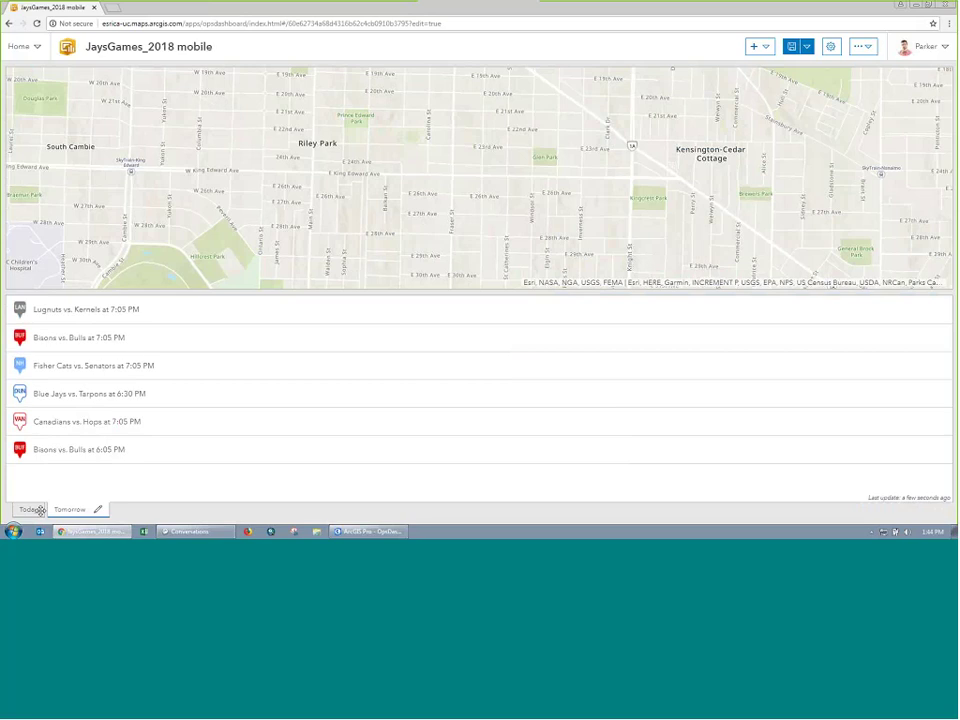
left_click(33, 510)
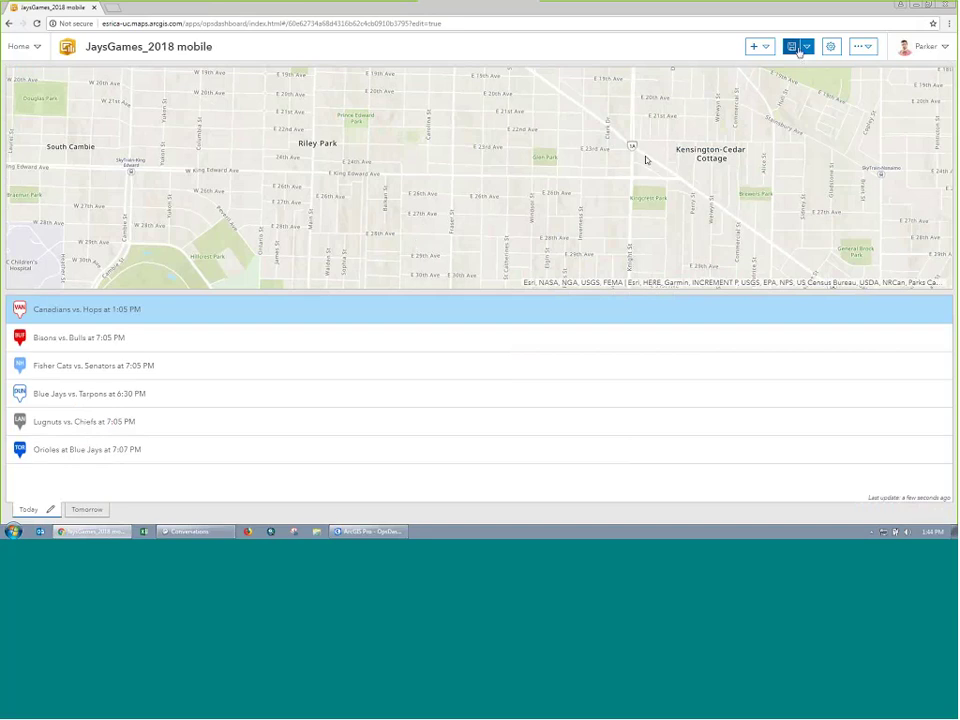
left_click(797, 47)
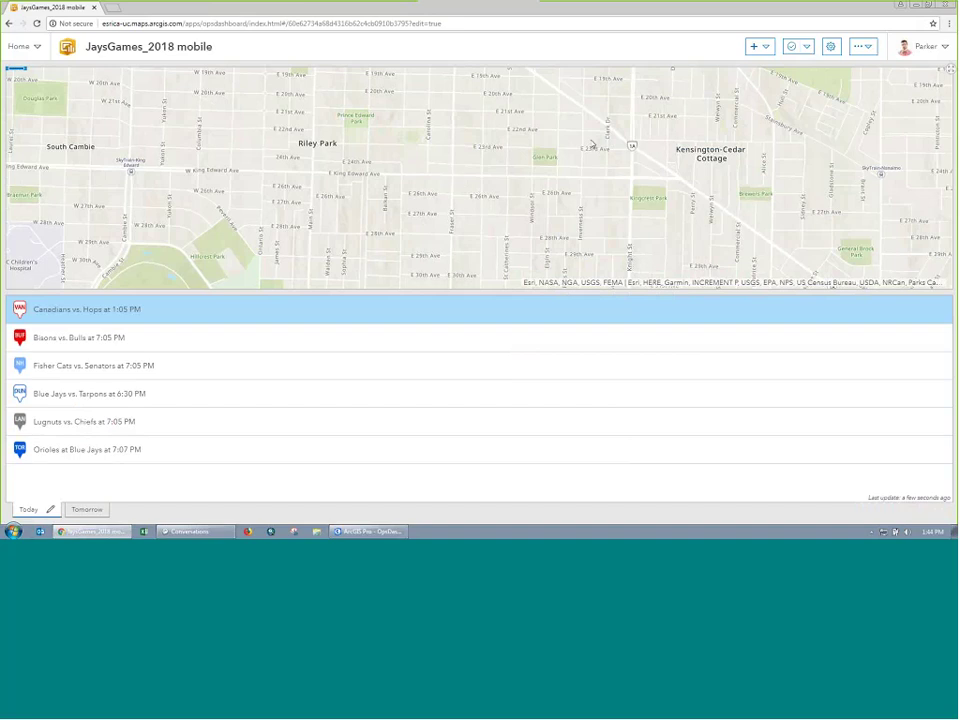
Step: Preview the dashboard in the browser's device emulation as a Galaxy S5
key("ctrl+shift+i")
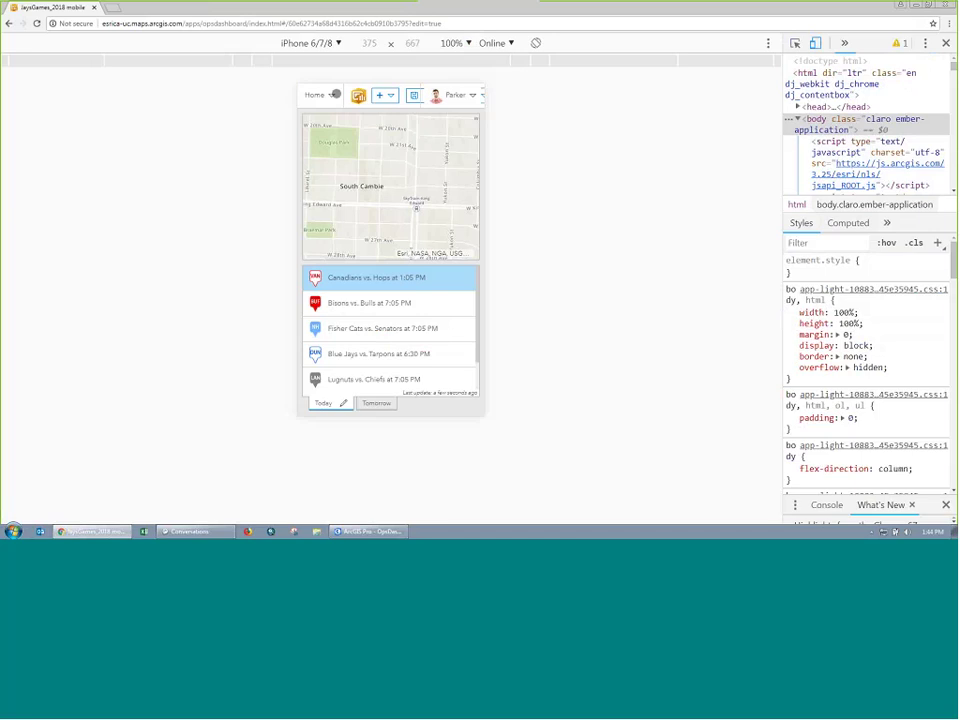
left_click(309, 45)
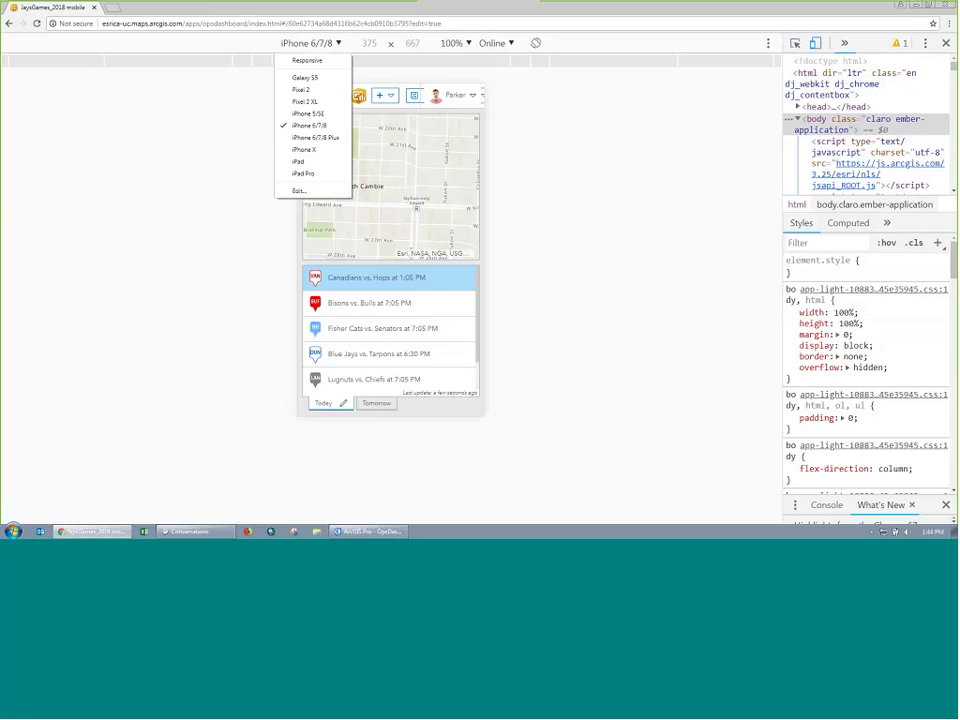
left_click(305, 77)
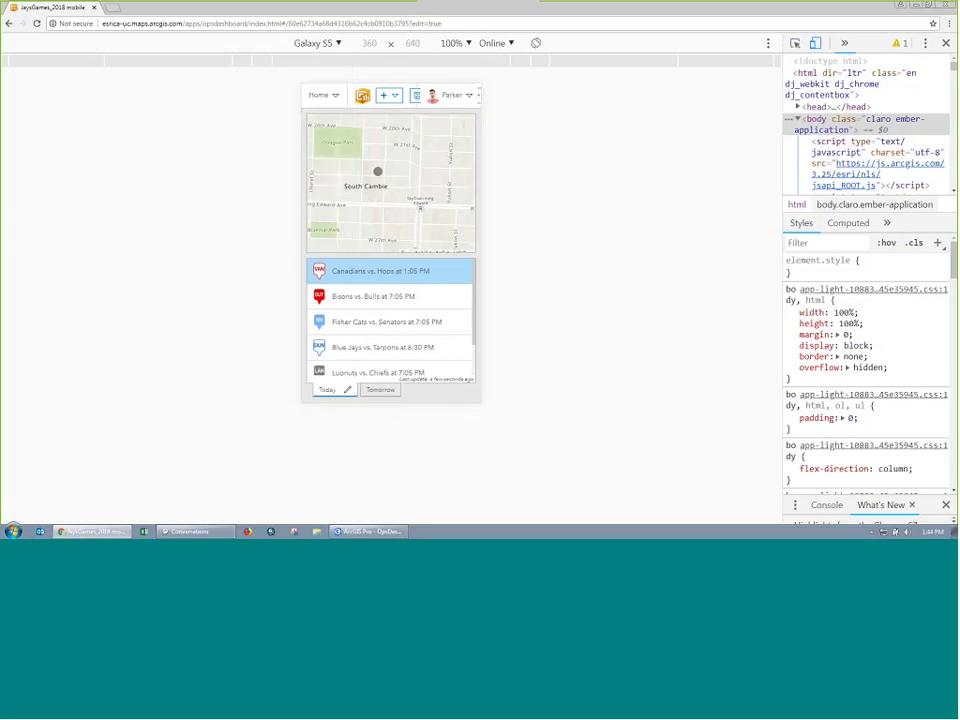
Step: Check the map zoom by selecting games in the Today and Tomorrow lists, and close the device preview
left_click(392, 292)
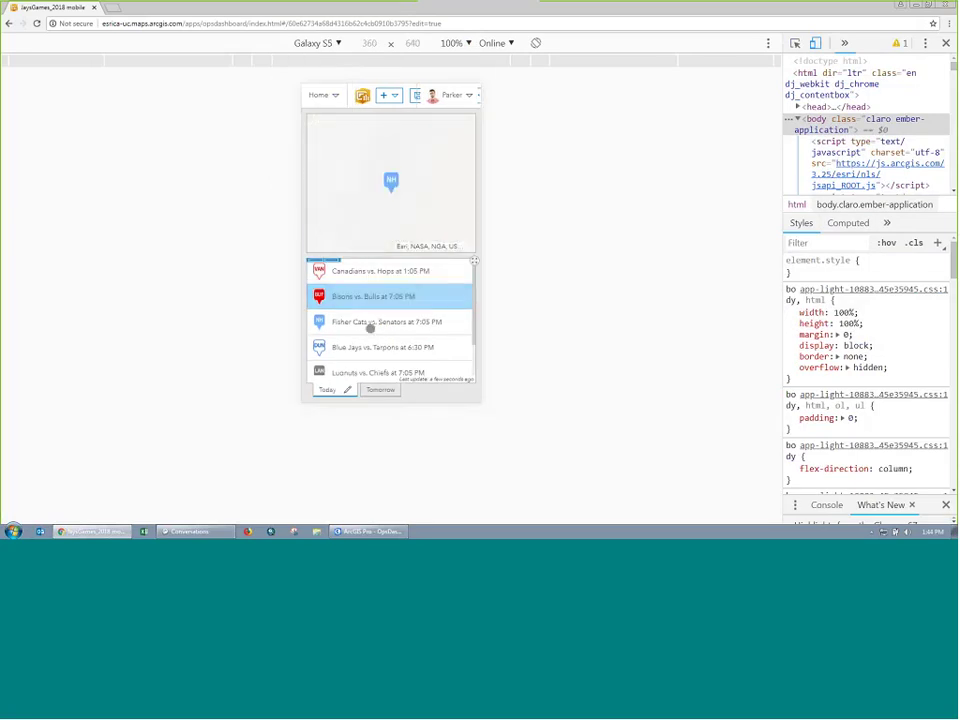
left_click(370, 324)
left_click(374, 389)
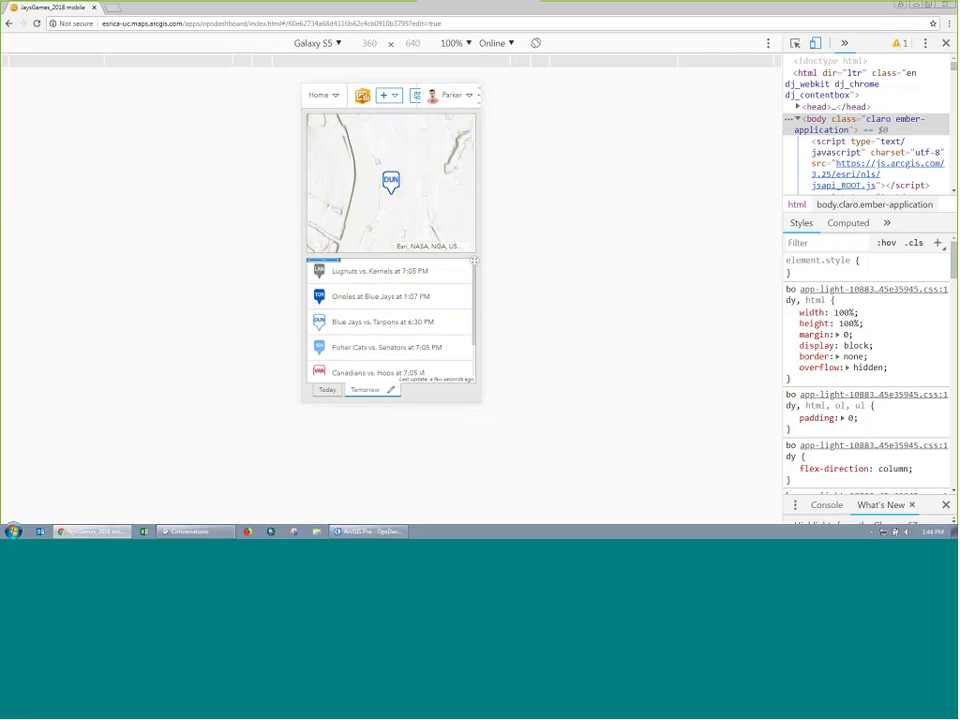
left_click(375, 296)
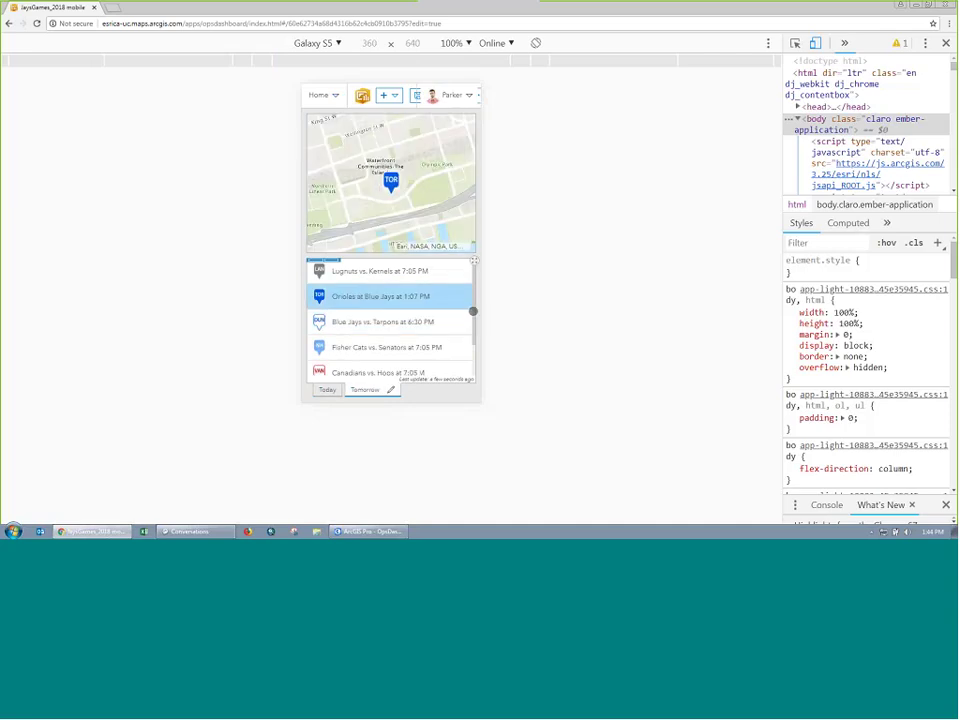
left_click(380, 349)
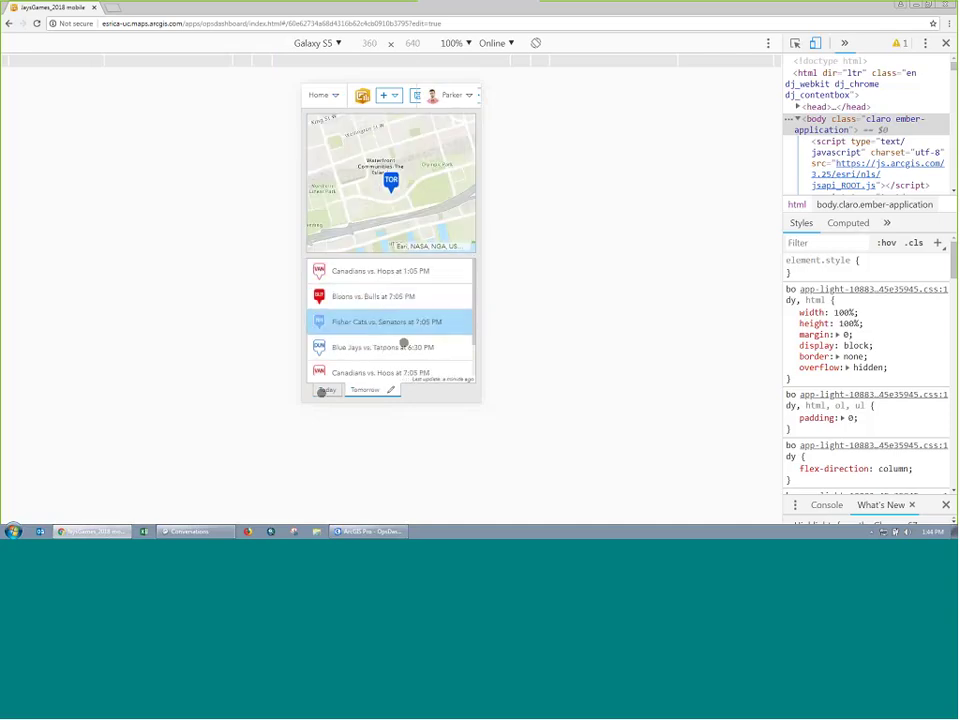
left_click(321, 391)
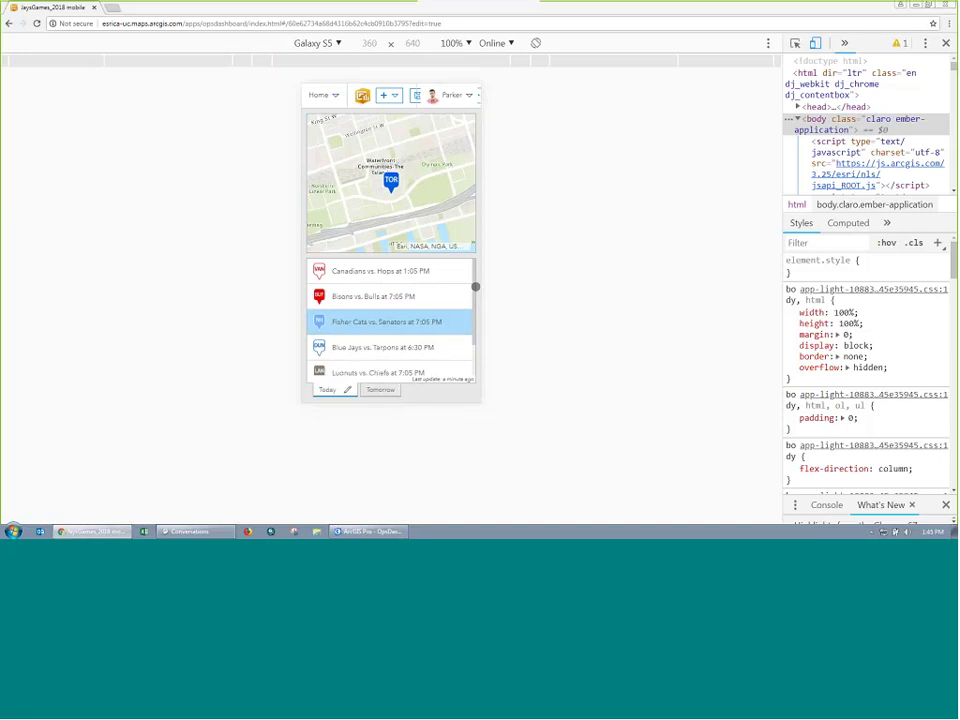
key("alt+Tab")
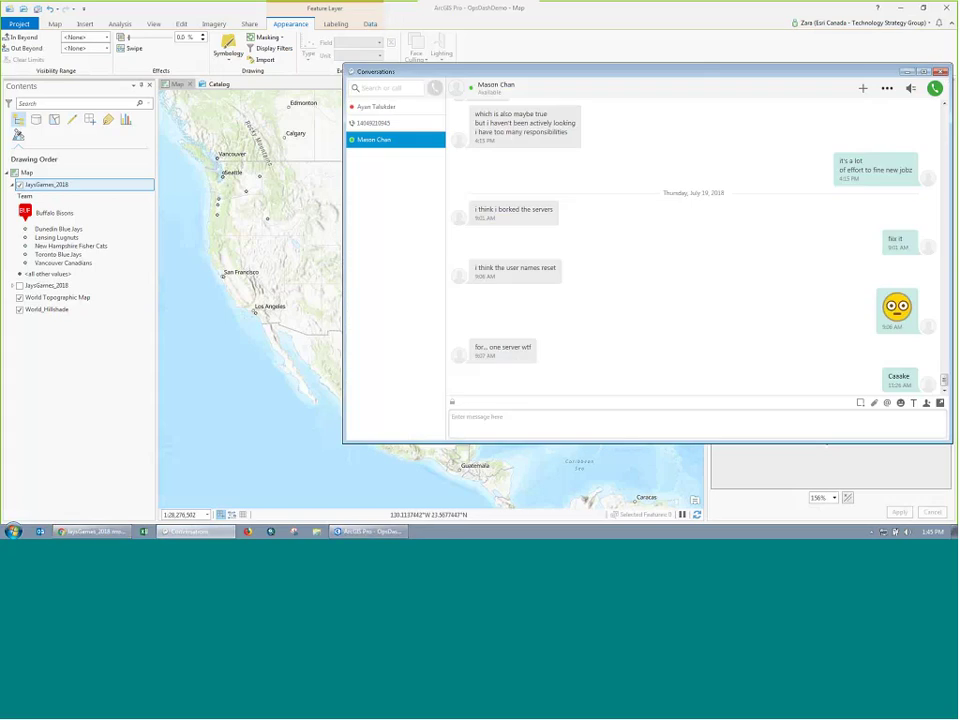
key("alt+Tab")
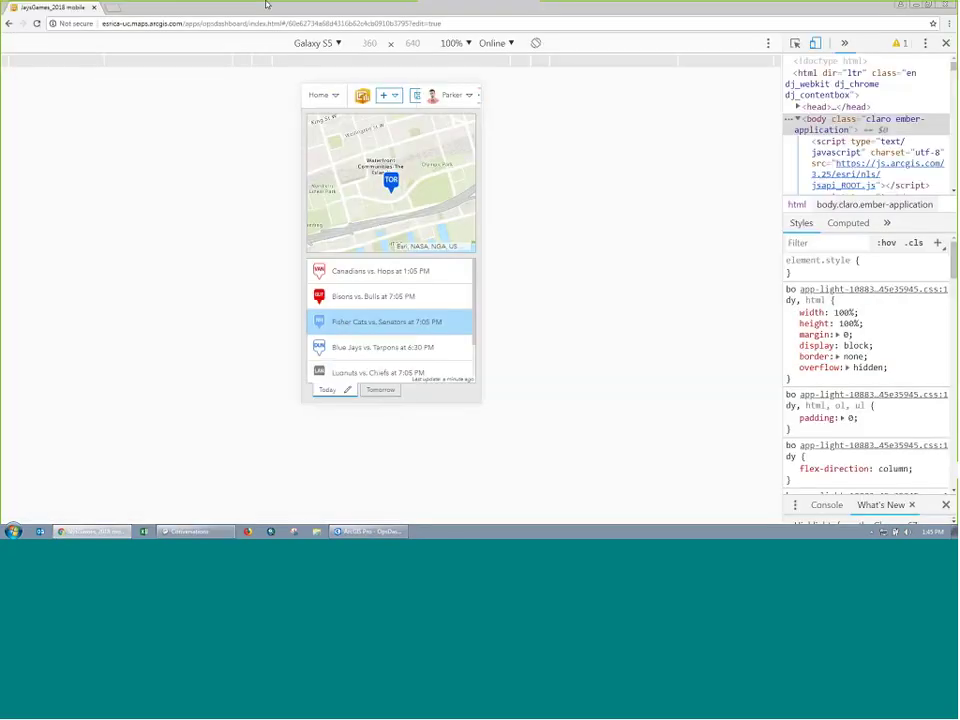
left_click(944, 44)
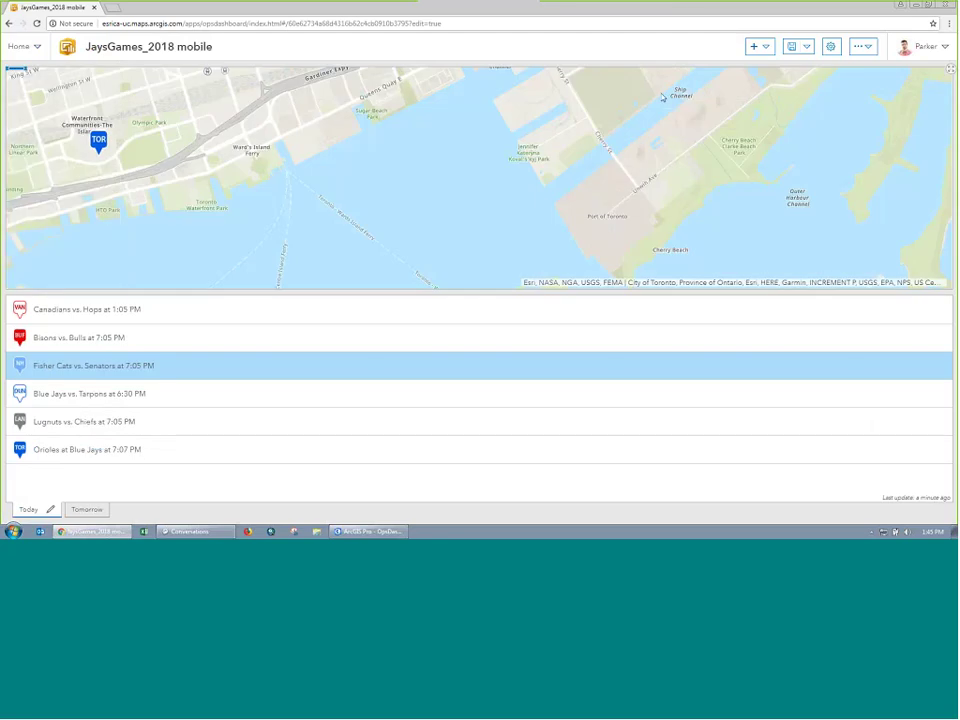
Step: Add a medium-size header panel with the default dashboard title and appearance settings
left_click(765, 56)
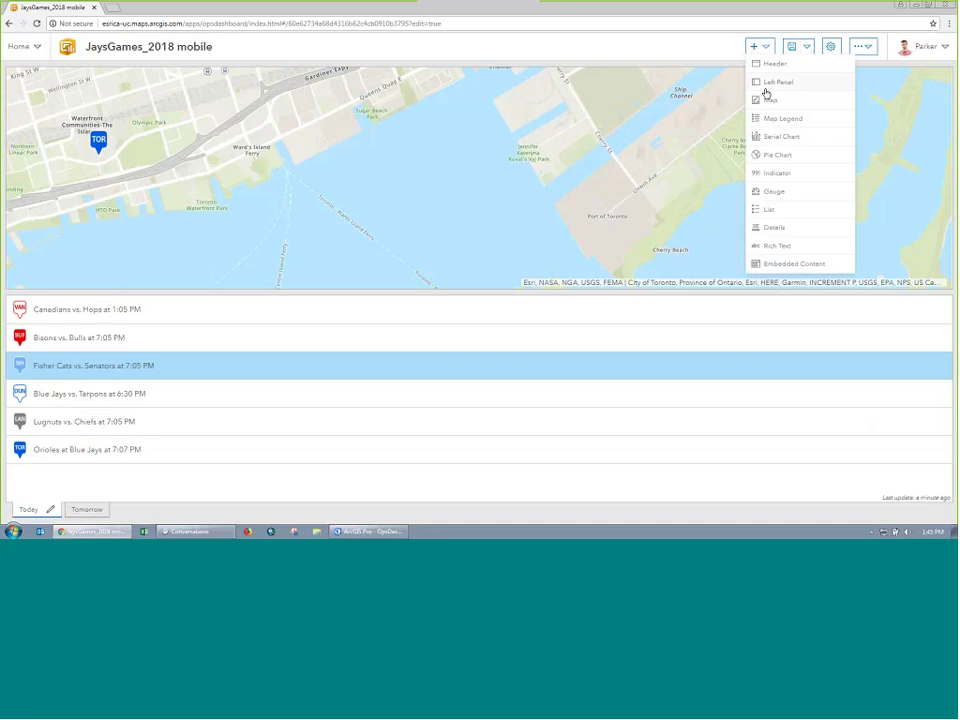
left_click(778, 64)
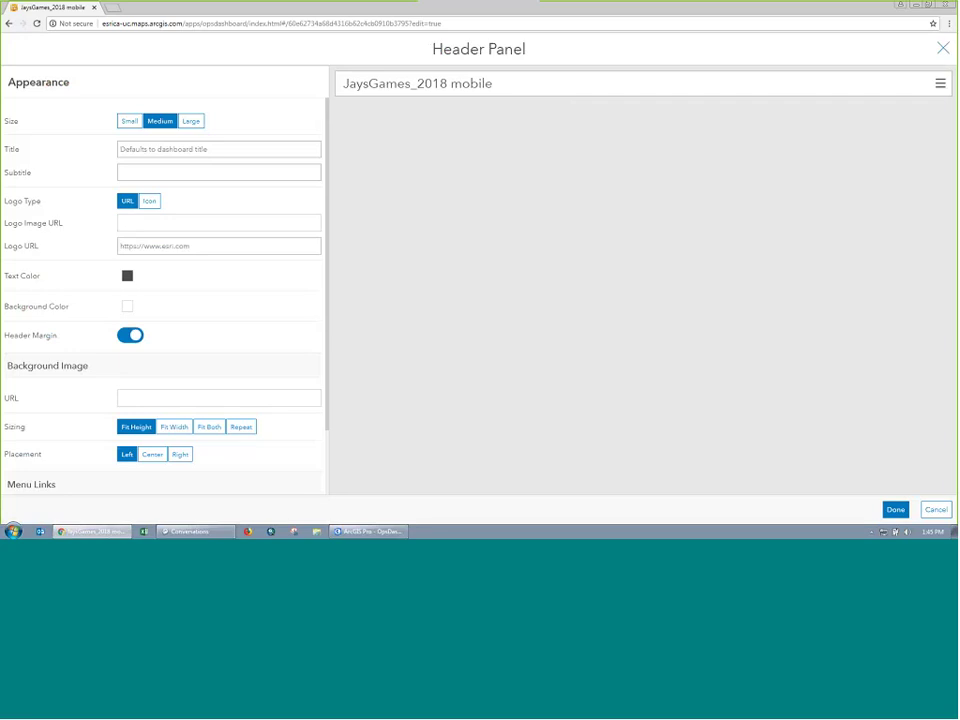
left_click(896, 510)
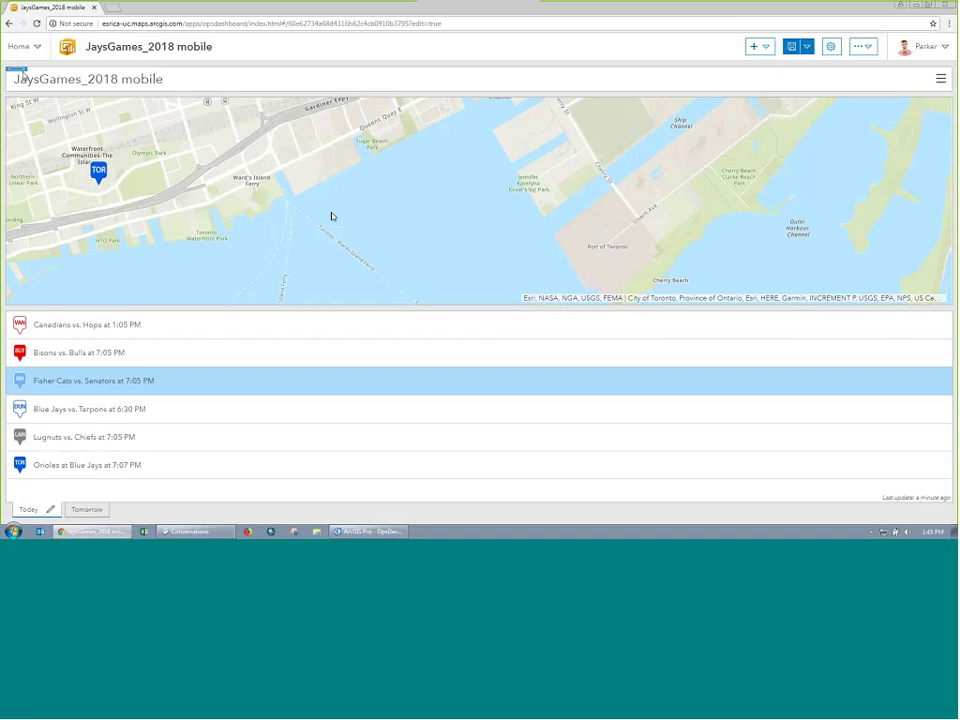
Step: Add a category selector to the header, taking its categories from grouped values of the JaysGames_2018 layer
mouse_move(332, 216)
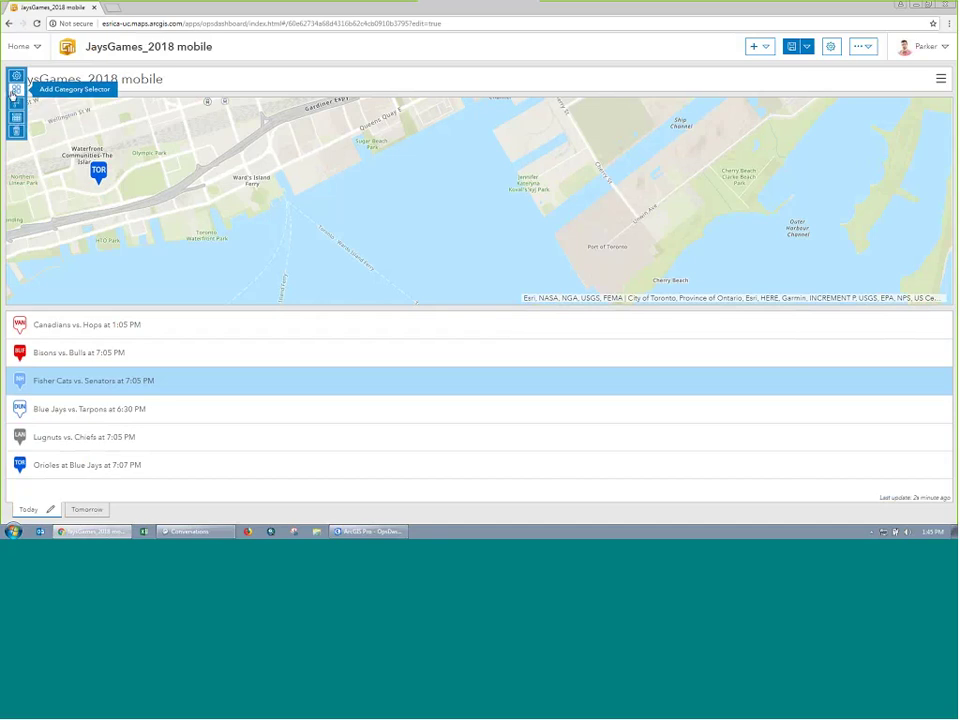
left_click(15, 90)
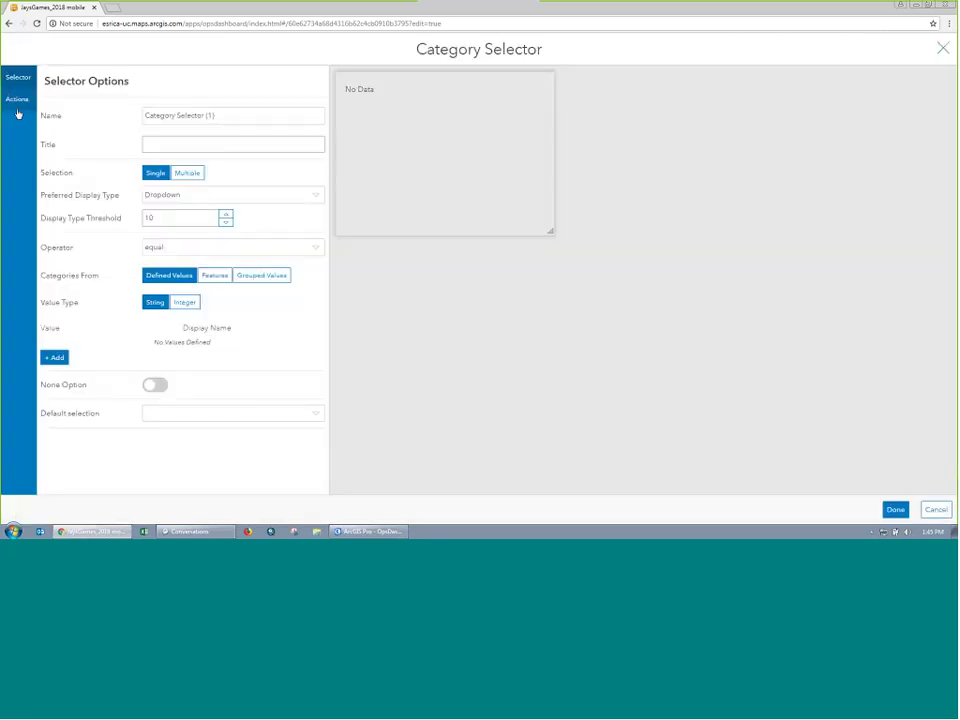
left_click(265, 195)
left_click(279, 177)
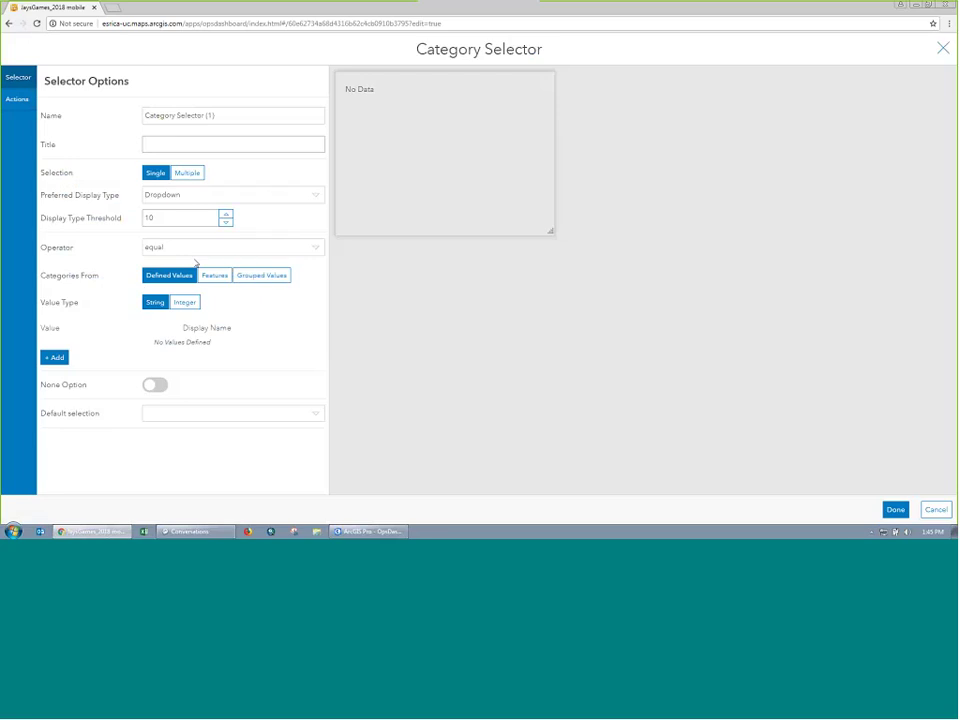
left_click(283, 285)
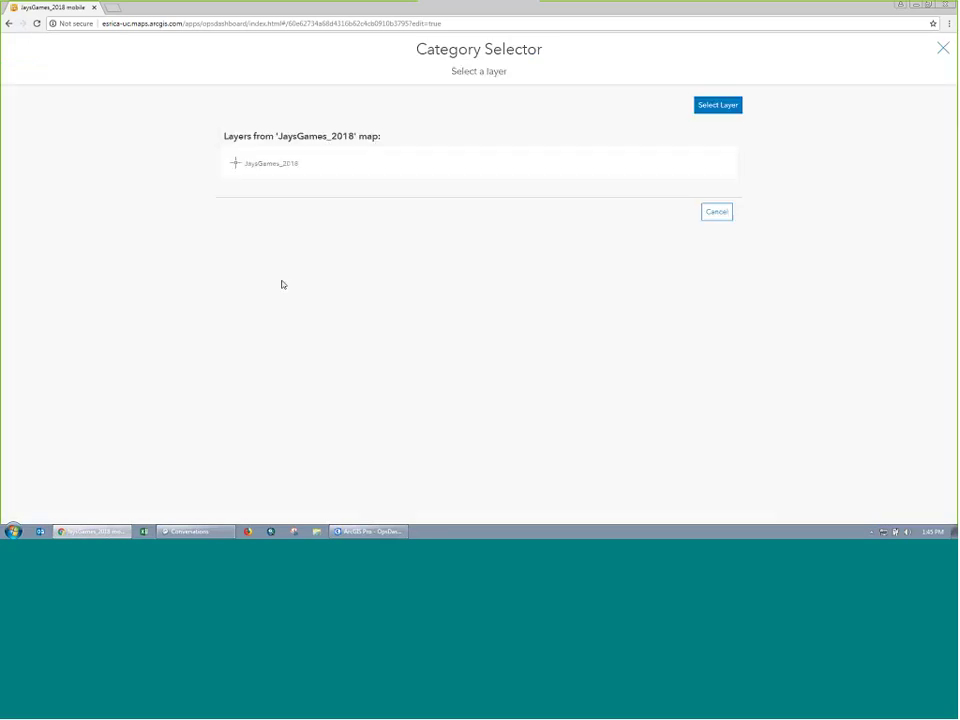
left_click(268, 168)
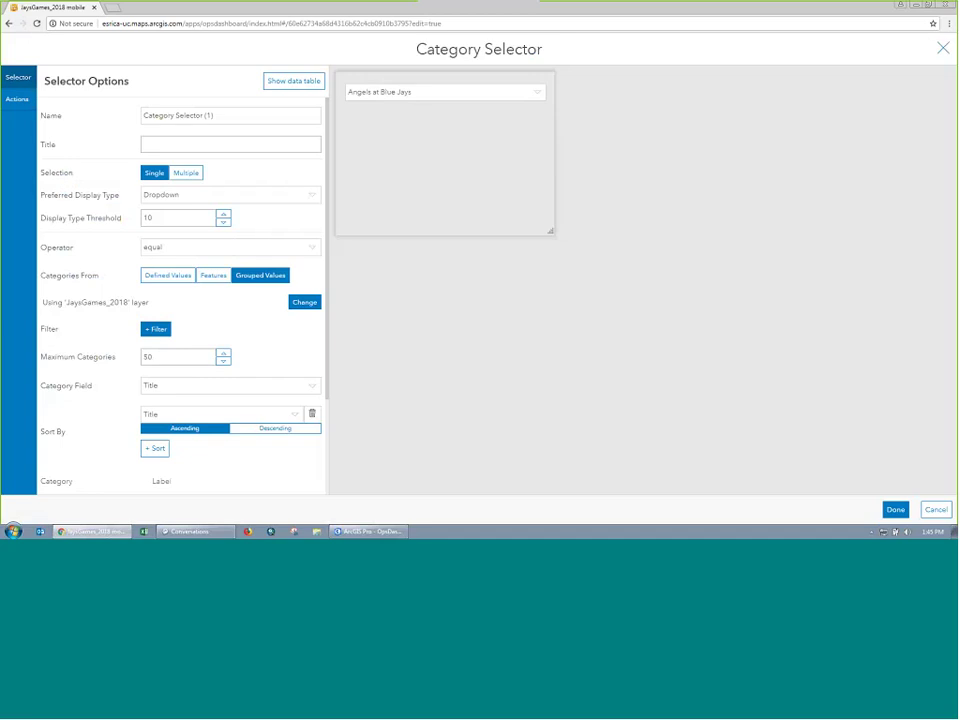
Step: Set the selector's category field to Team and check the choices in its preview
left_click(191, 386)
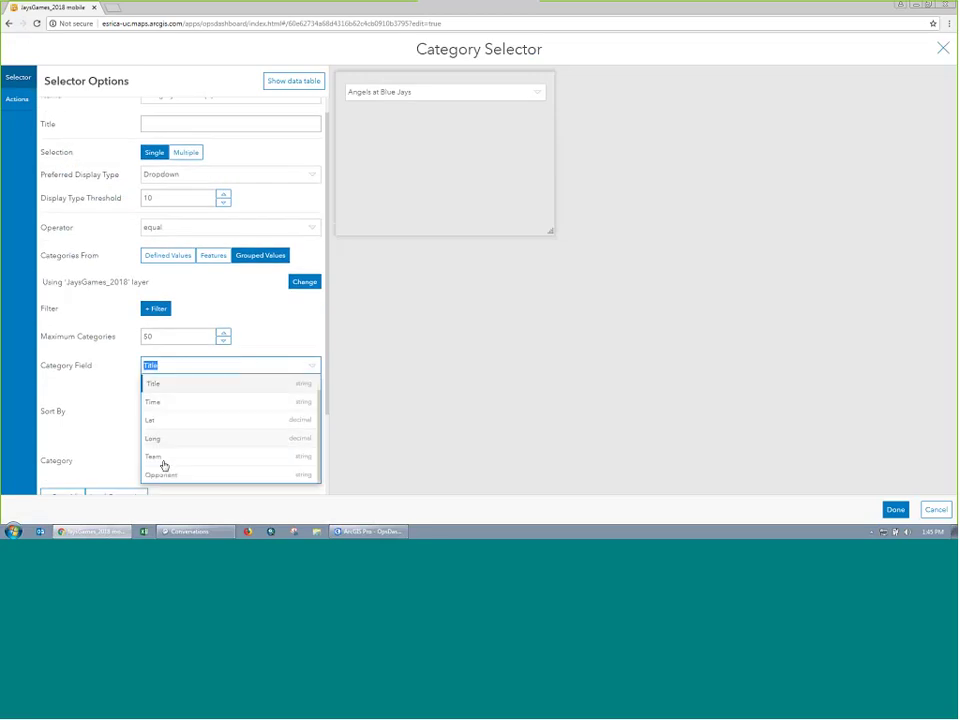
left_click(155, 457)
left_click(491, 87)
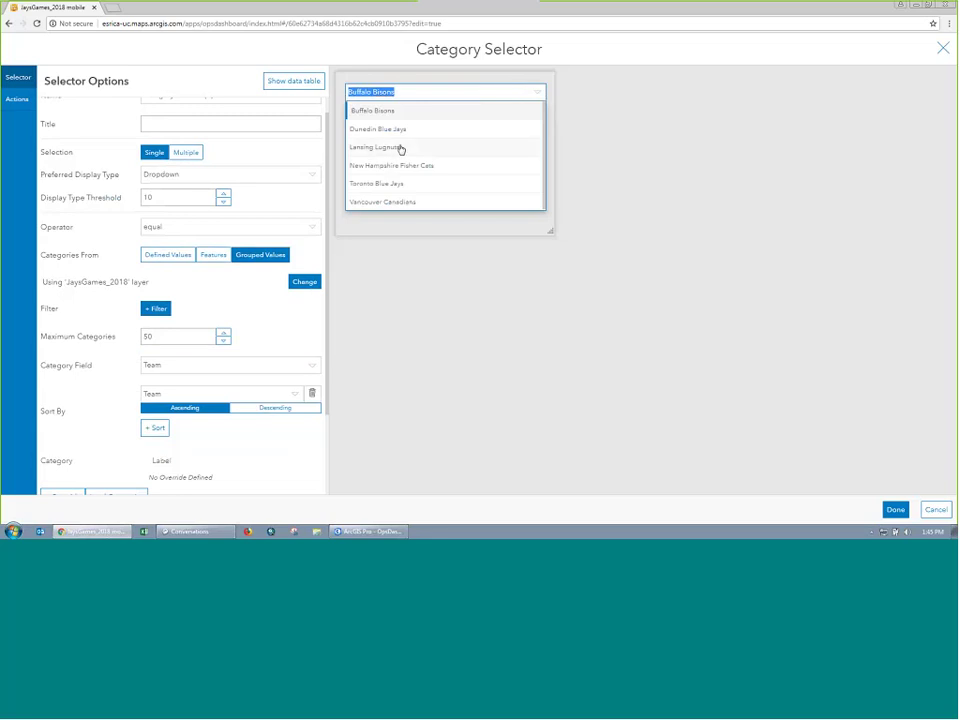
left_click(276, 163)
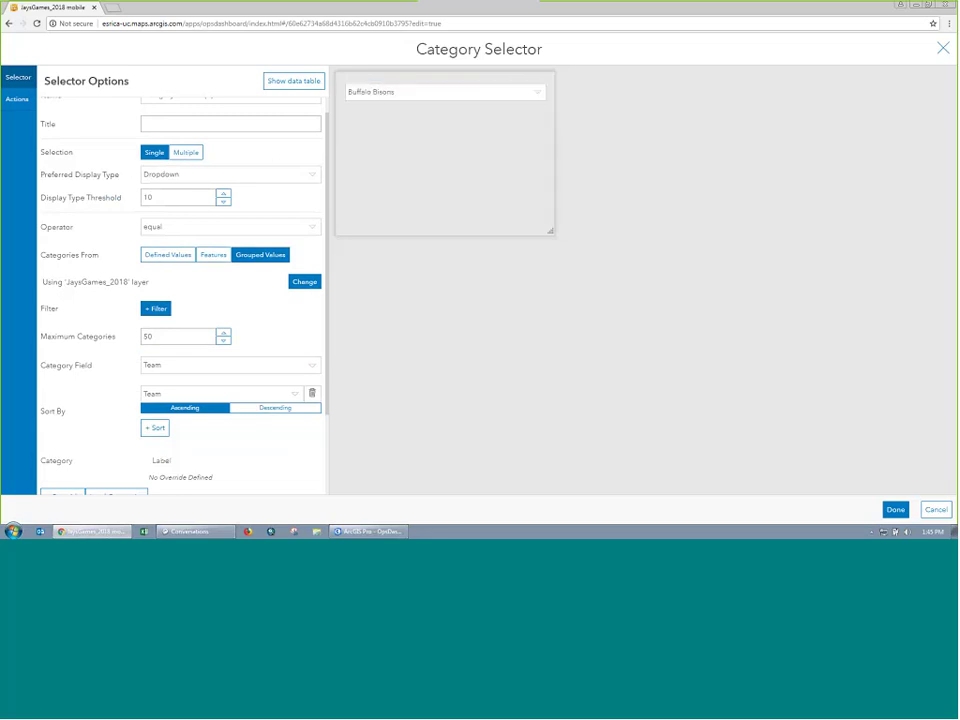
Step: Add a filter action for selection changes that targets the JaysGames_2018 layer of the map
left_click(17, 99)
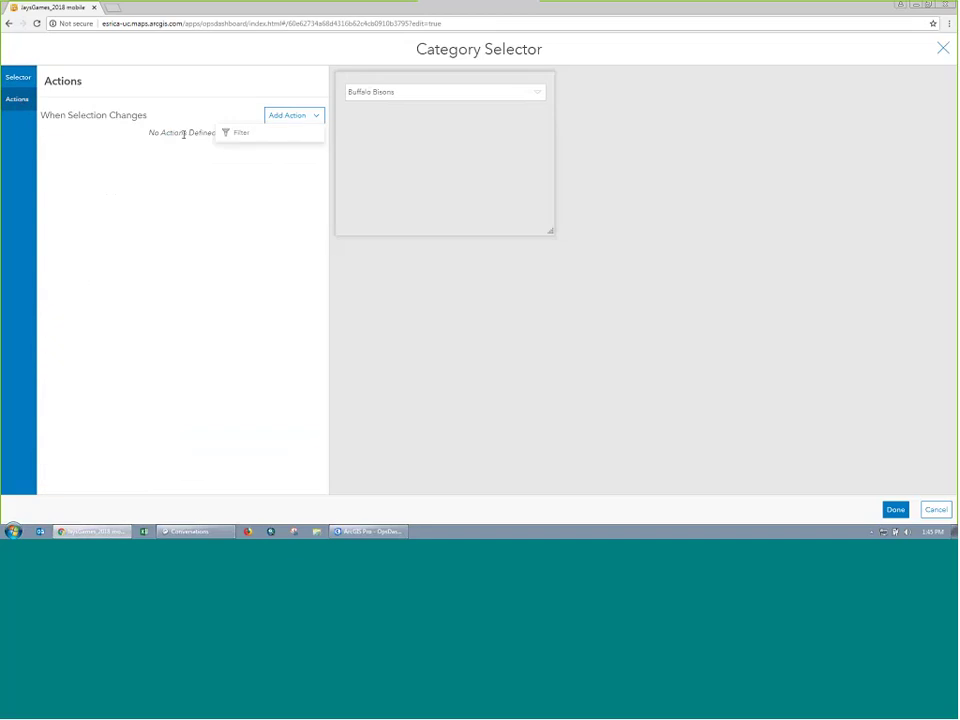
left_click(240, 132)
left_click(285, 137)
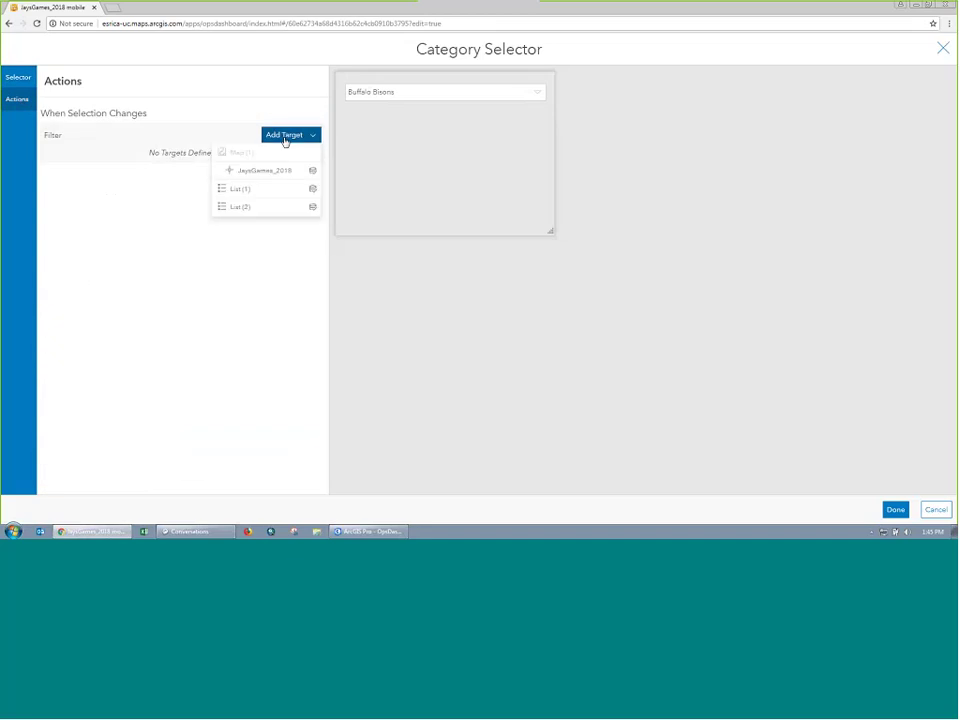
left_click(262, 171)
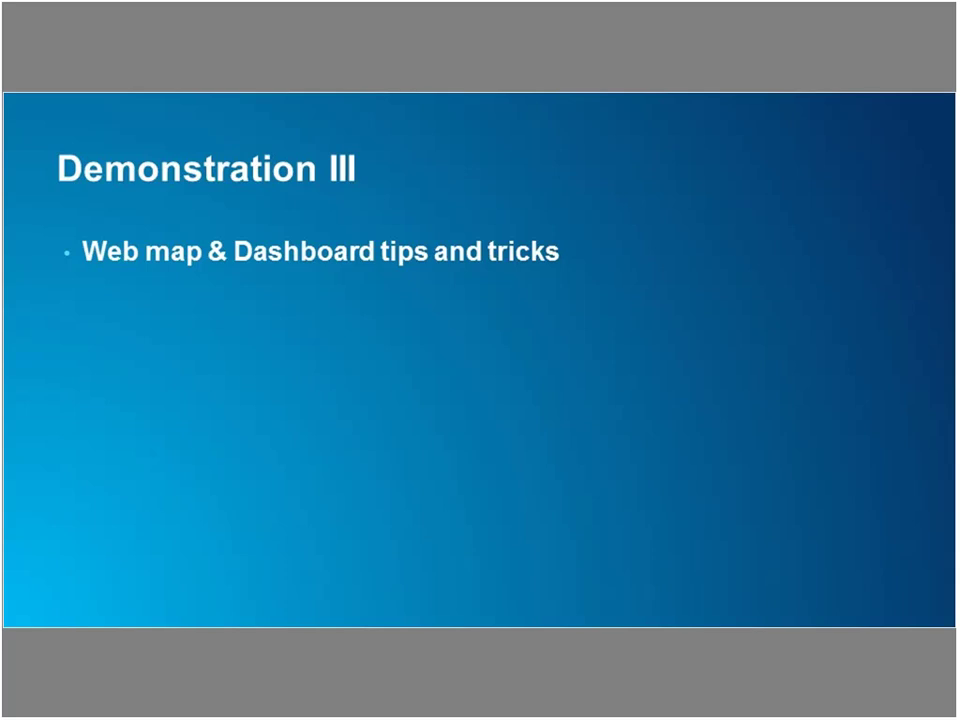
key("Right")
key("Right")
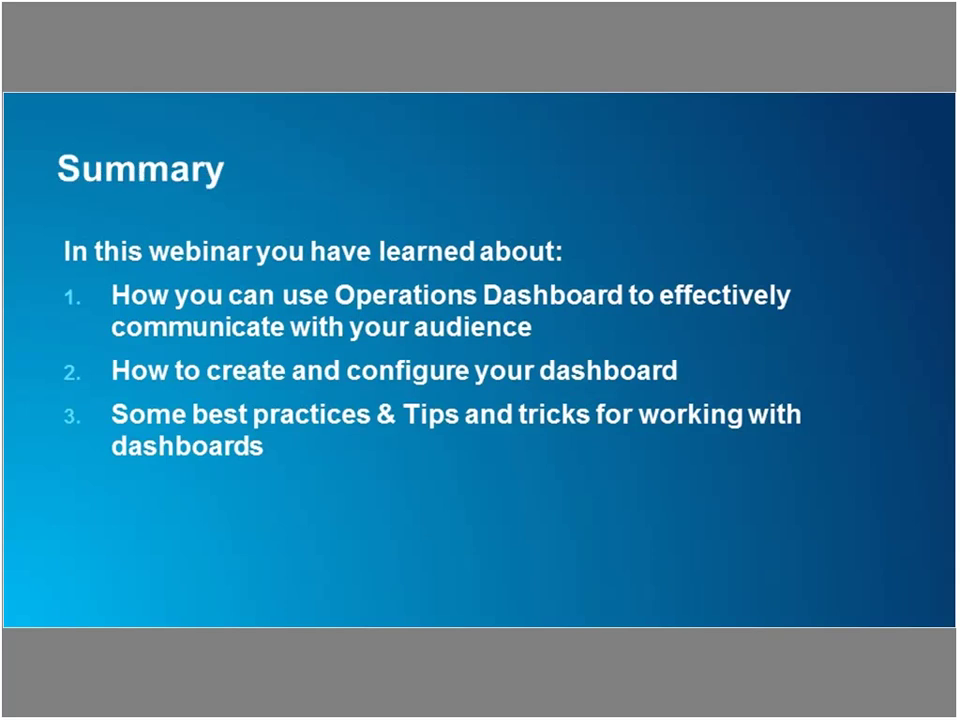